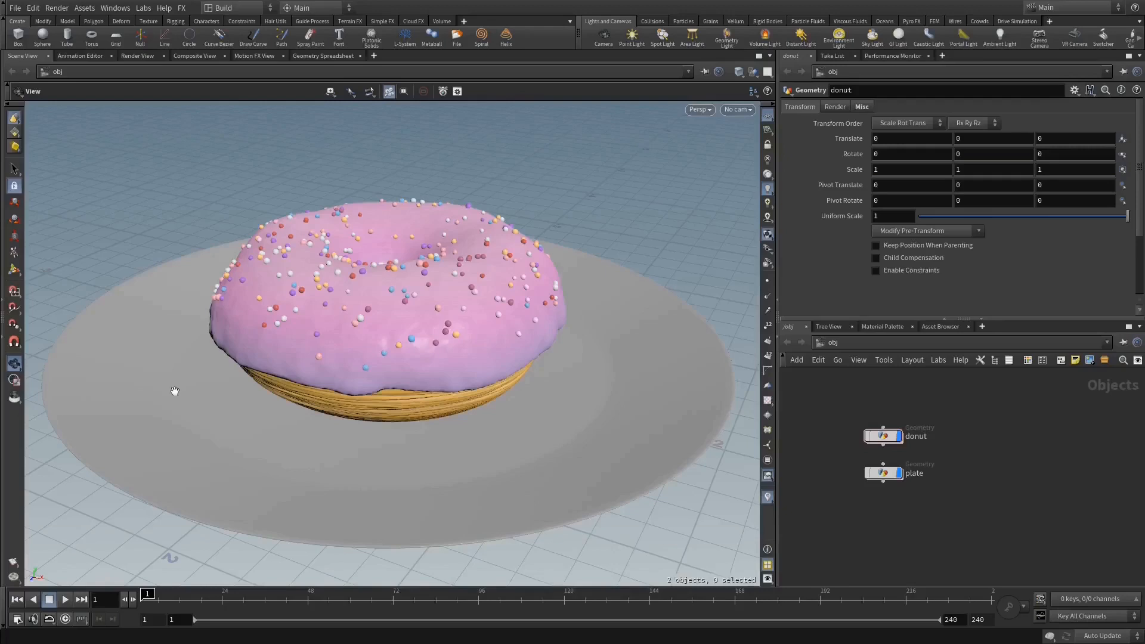
pyautogui.moveTo(530, 208); pyautogui.dragTo(461, 272)
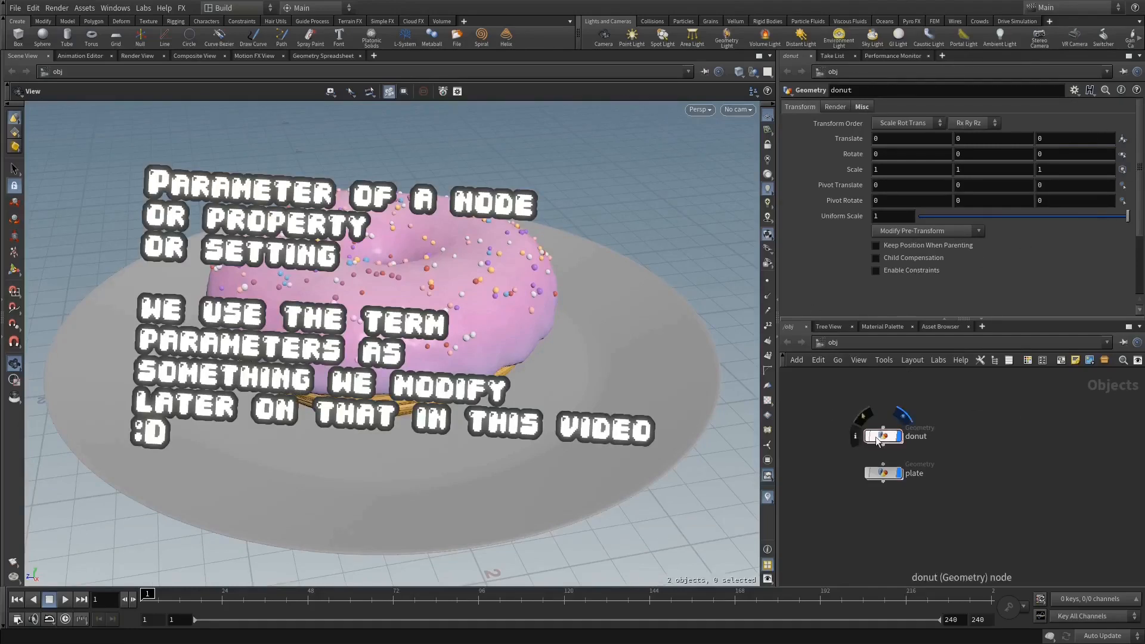
pyautogui.doubleClick(895, 438)
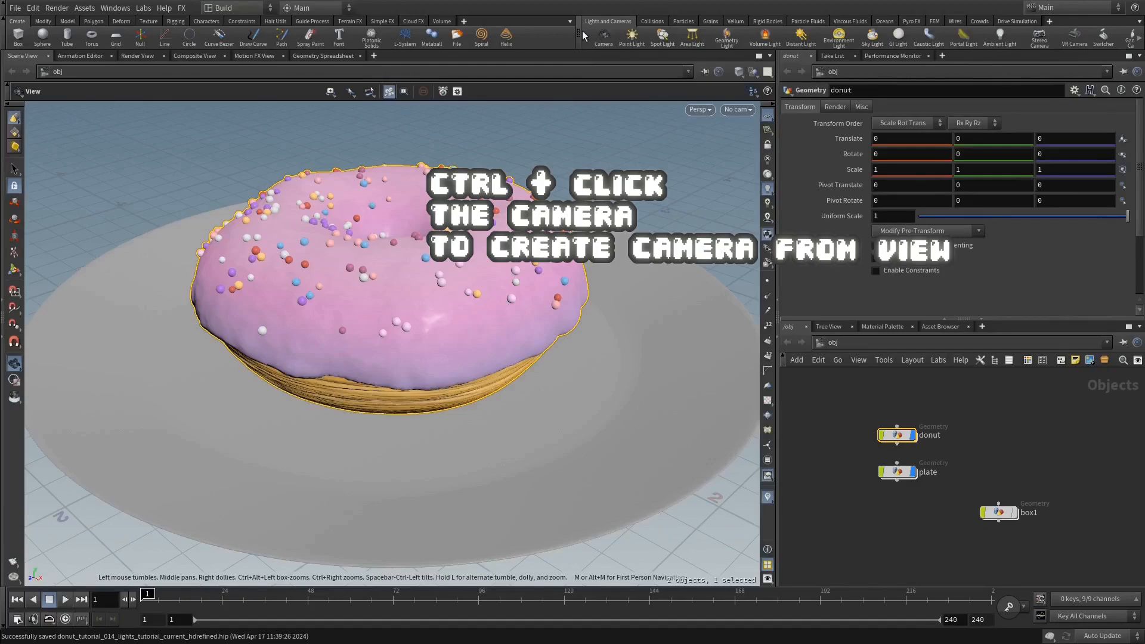
# - Collapse the shelf tools and the timeline playbar to free up workspace
pyautogui.click(3, 23)
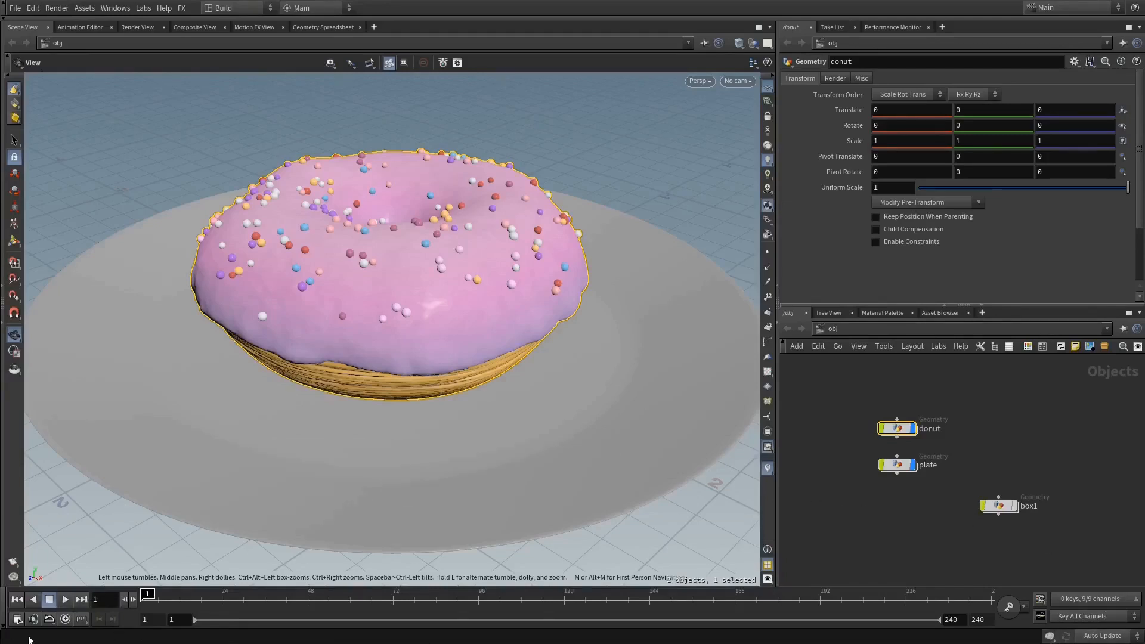
pyautogui.click(3, 626)
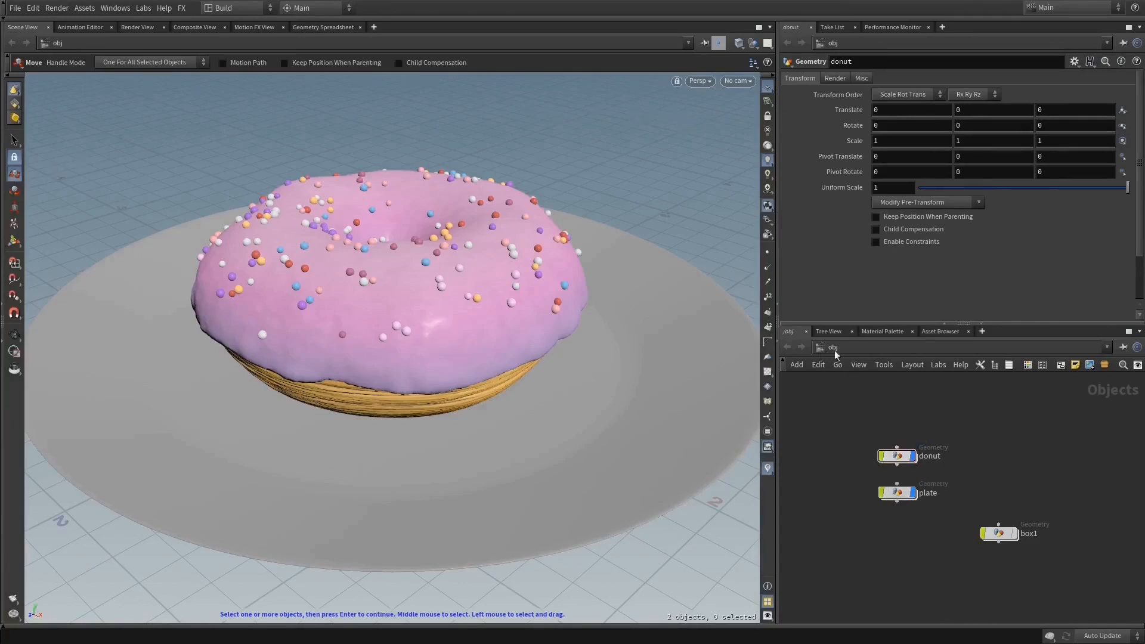
# - Try moving the plate about 0.15 units along the X axis in the viewport, and undo the move
pyautogui.click(715, 460)
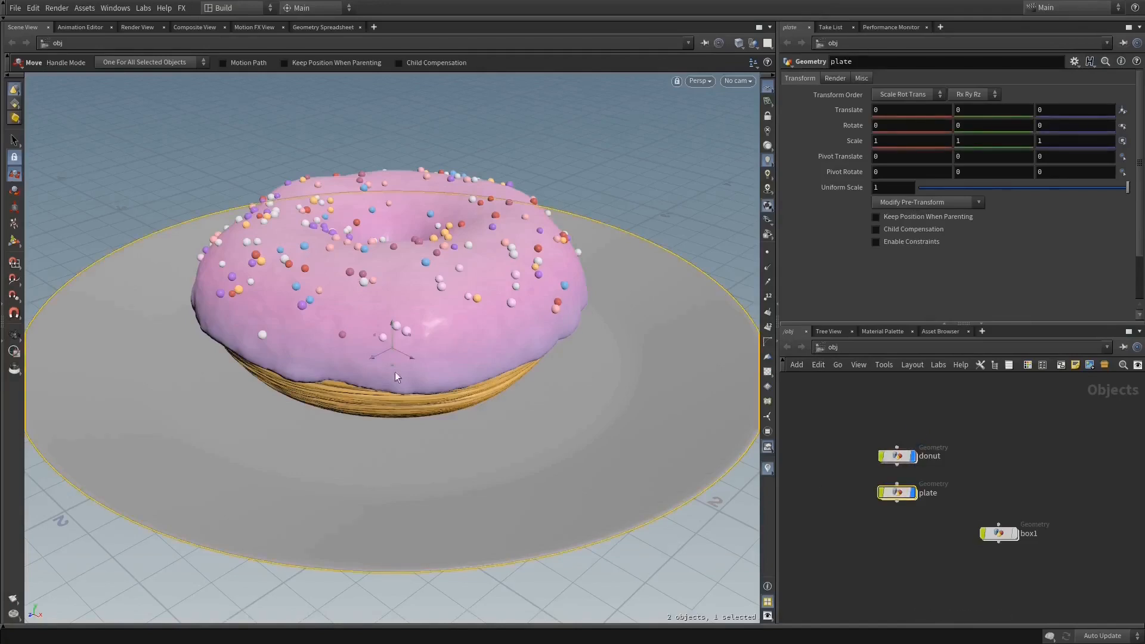
pyautogui.moveTo(410, 355); pyautogui.dragTo(296, 307)
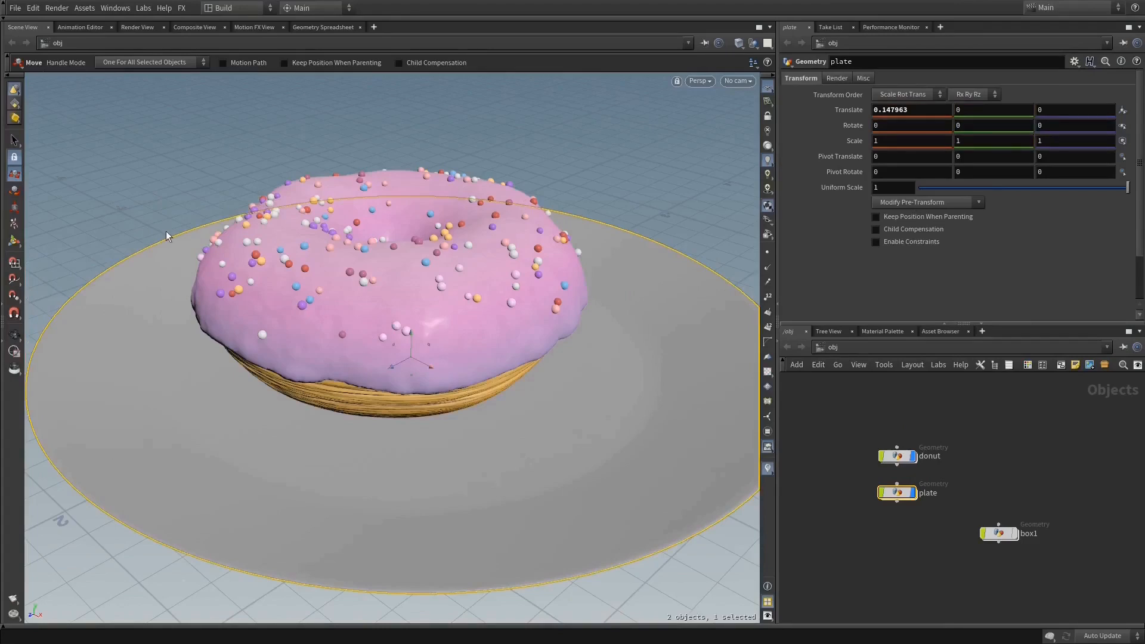
pyautogui.hotkey('ctrl', 'z')
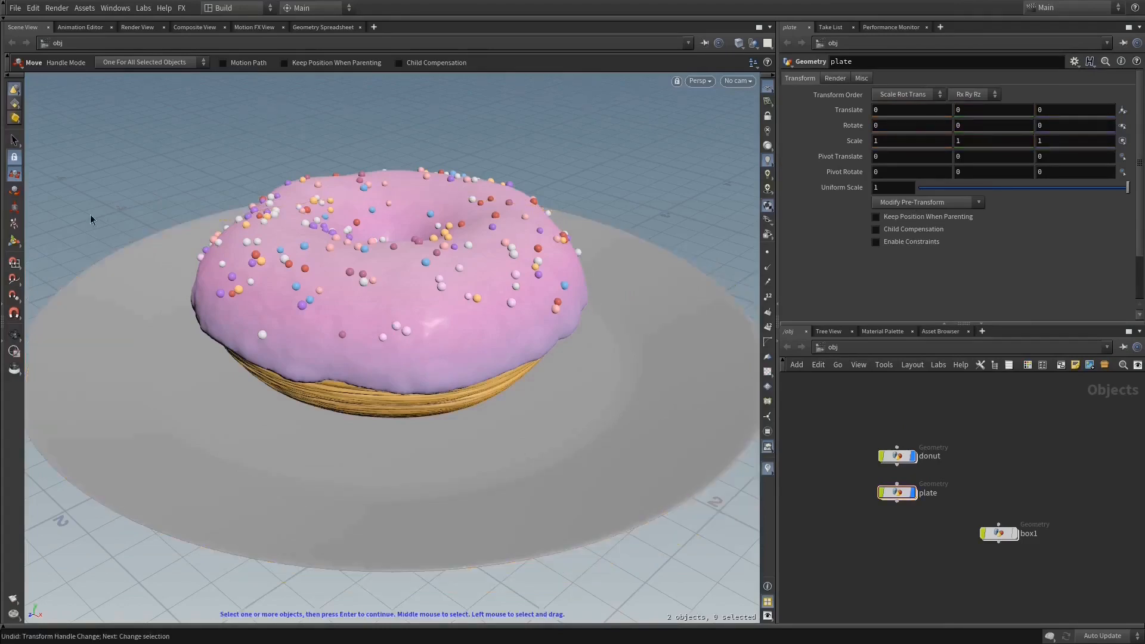
# - Activate the View tool, inspect the donut from several angles, frame it in the viewport and reset the view to home
pyautogui.click(13, 337)
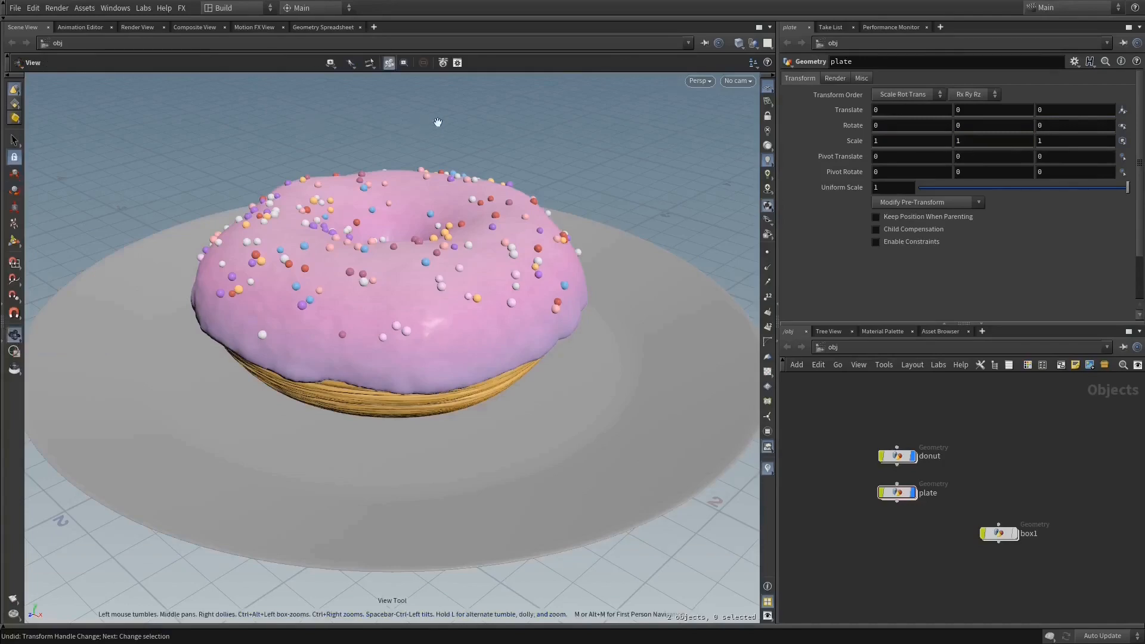
pyautogui.moveTo(492, 129)
pyautogui.mouseDown()
pyautogui.moveTo(372, 138)
pyautogui.moveTo(487, 149)
pyautogui.mouseUp()
pyautogui.moveTo(487, 149); pyautogui.dragTo(512, 149, button='right')
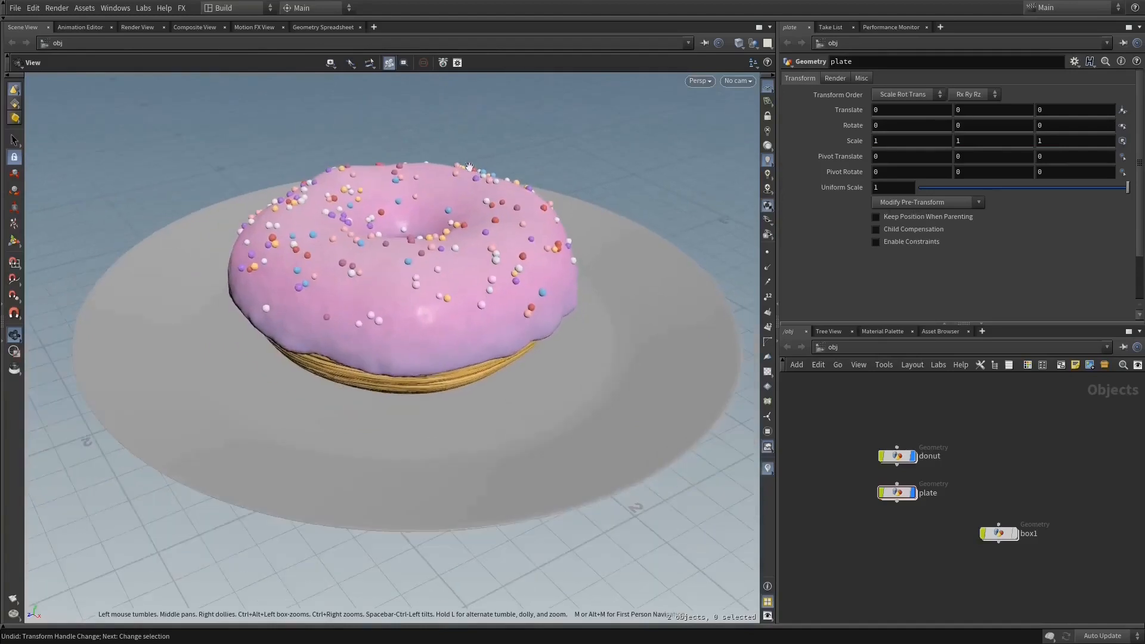
pyautogui.moveTo(410, 220); pyautogui.dragTo(249, 236)
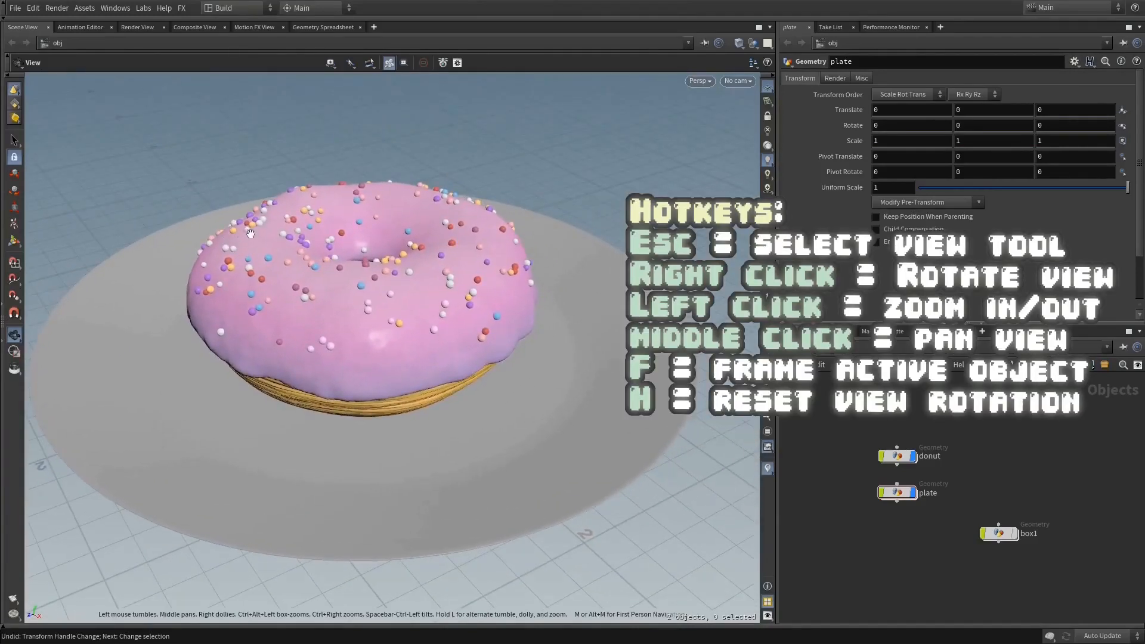
pyautogui.press('h')
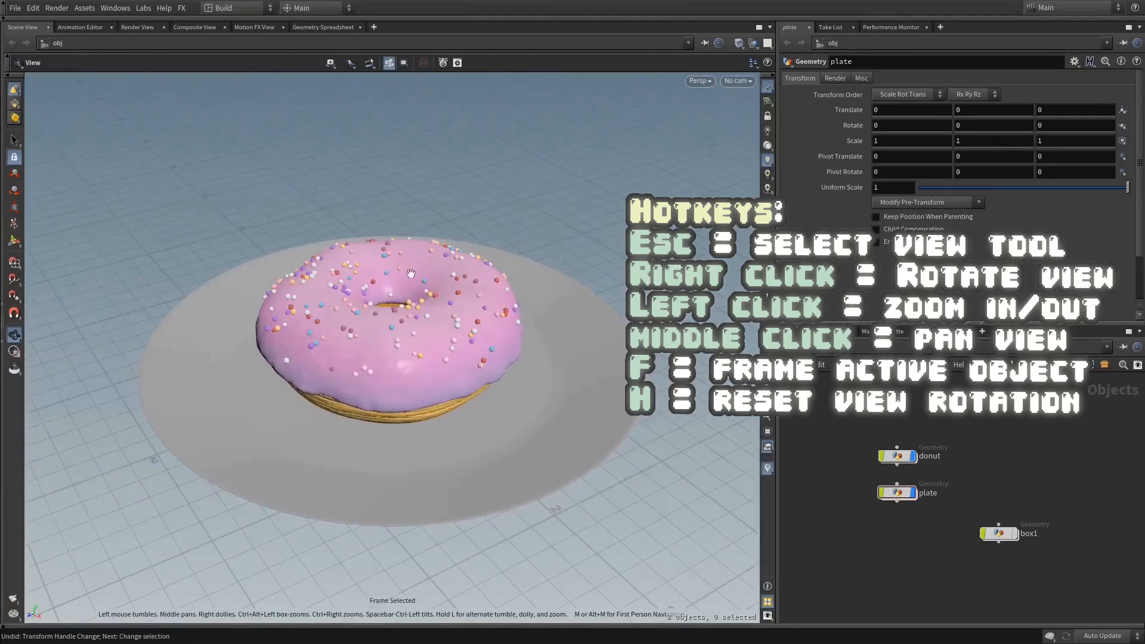
pyautogui.click(903, 457)
pyautogui.press('f')
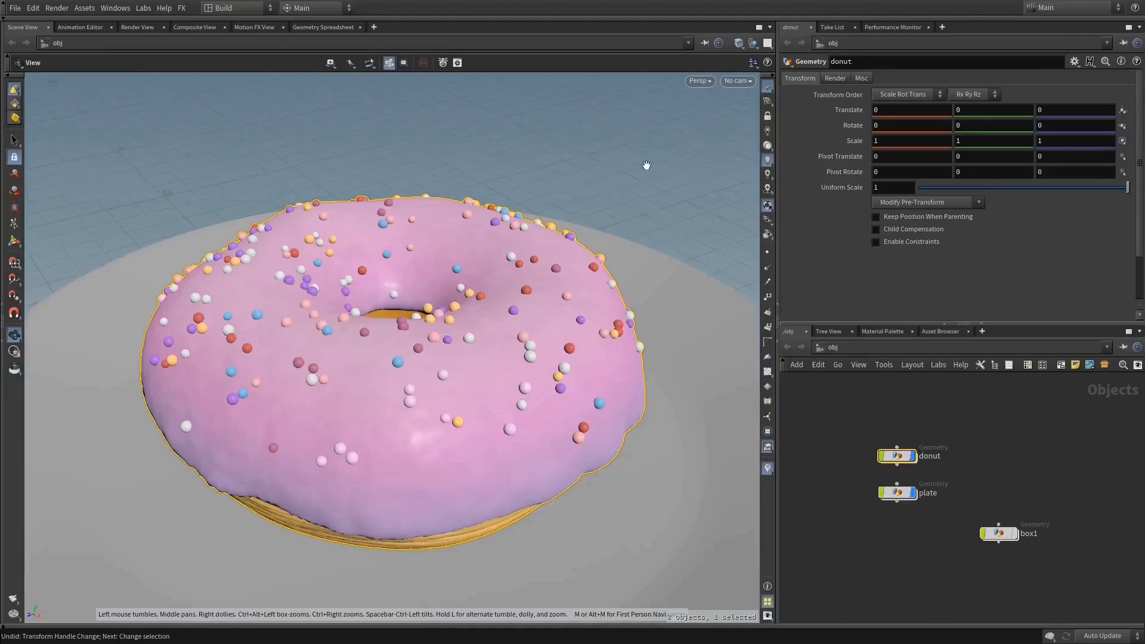
pyautogui.press('h')
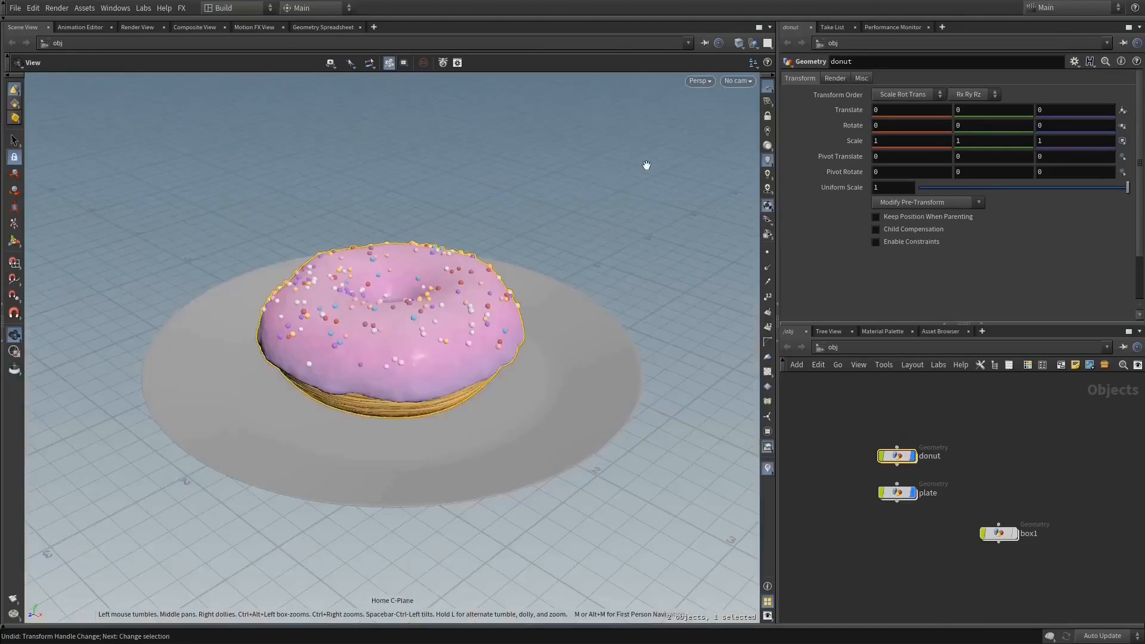
# - Hide the viewport's toolbox and operation toolbar, and collapse the parameter pane above the network editor
pyautogui.click(7, 76)
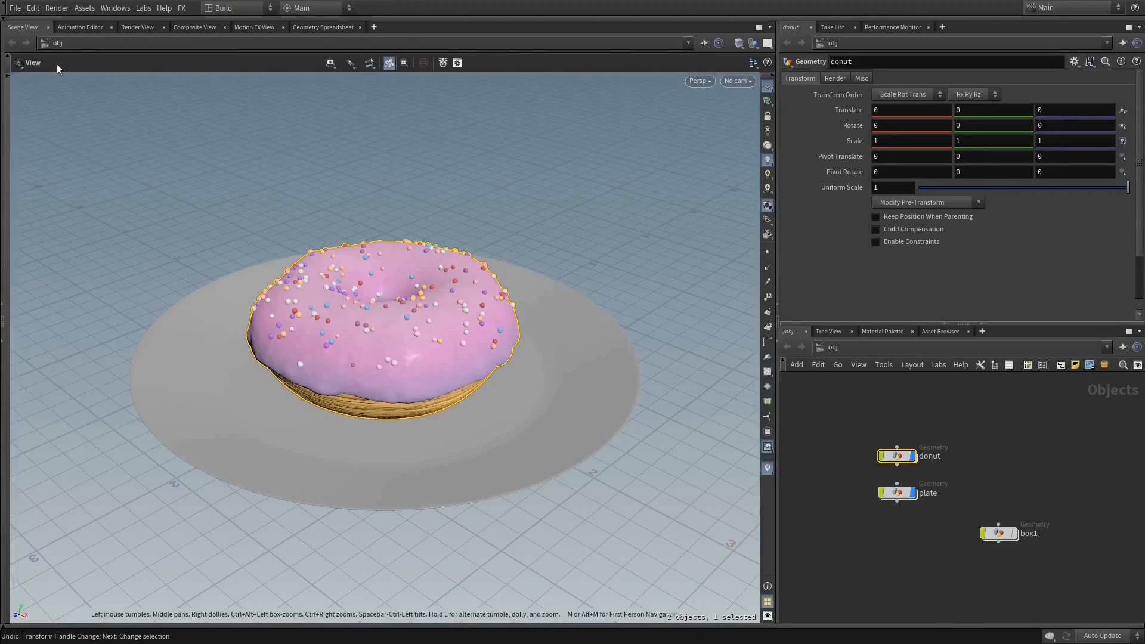
pyautogui.click(7, 56)
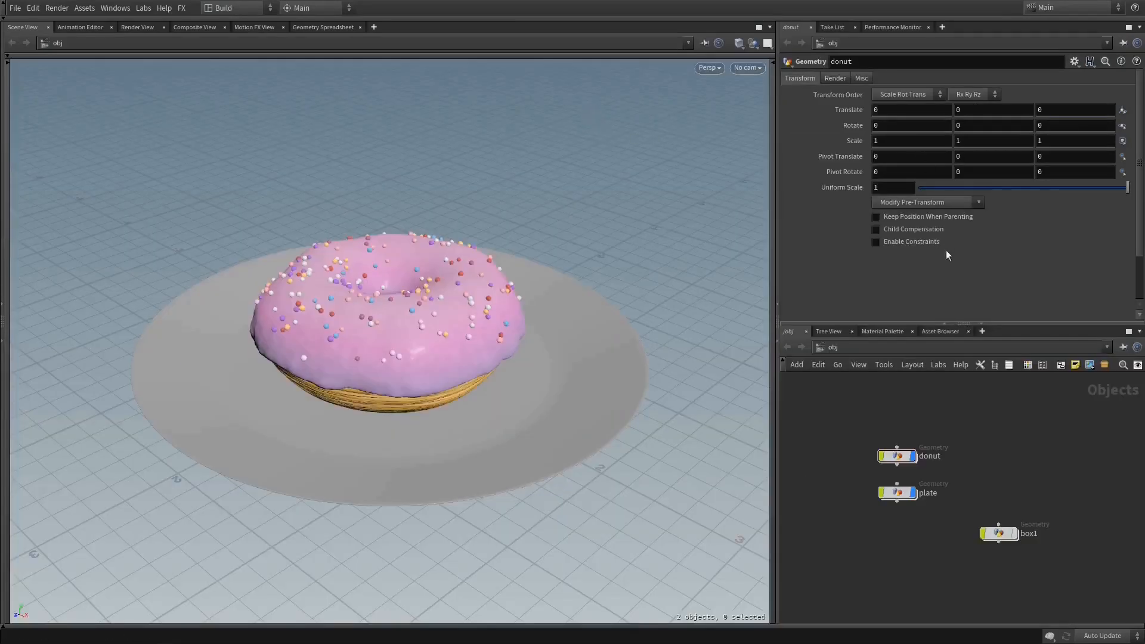
pyautogui.click(944, 322)
# - Widen the network editor so it takes more than half of the window, with the object nodes in view
pyautogui.moveTo(781, 320); pyautogui.dragTo(663, 320)
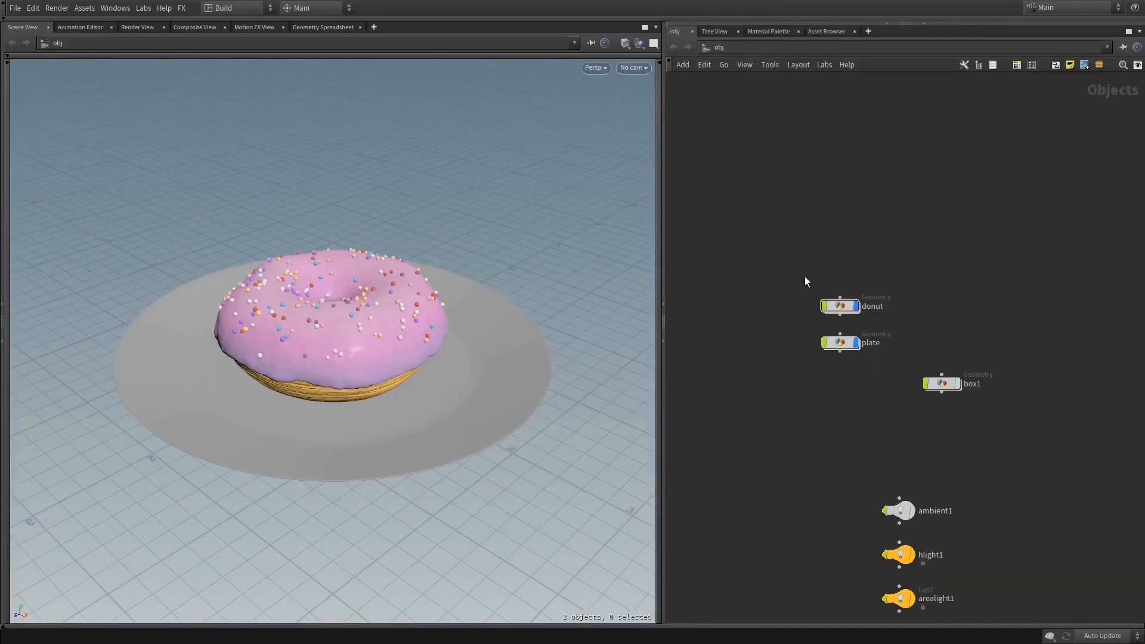
pyautogui.moveTo(840, 238); pyautogui.dragTo(830, 185, button='middle')
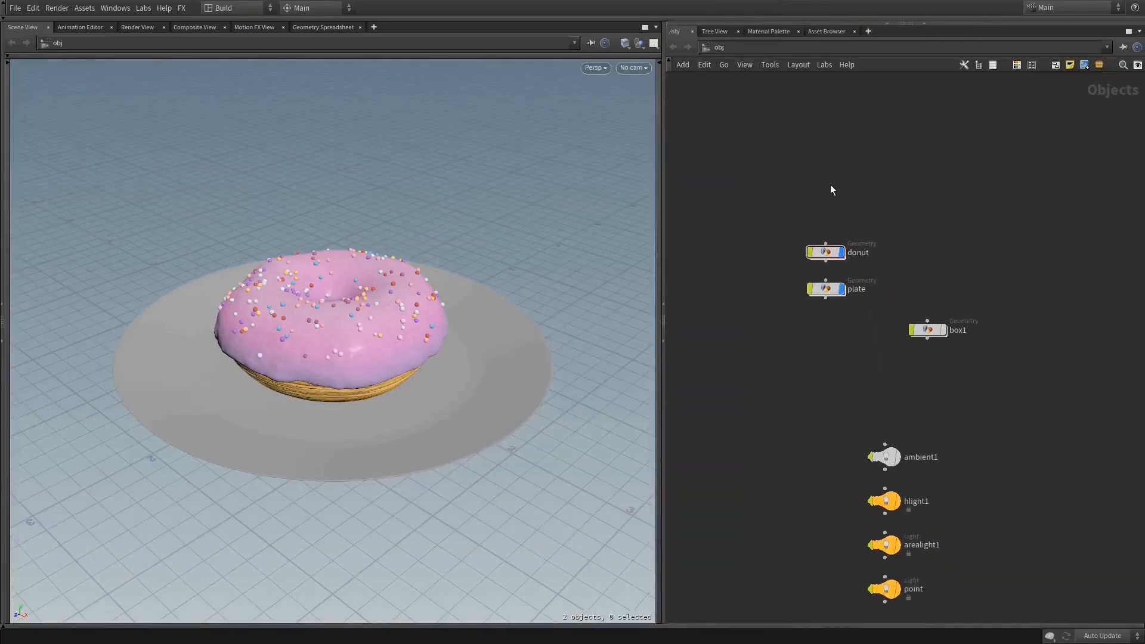
pyautogui.moveTo(663, 322); pyautogui.dragTo(485, 326)
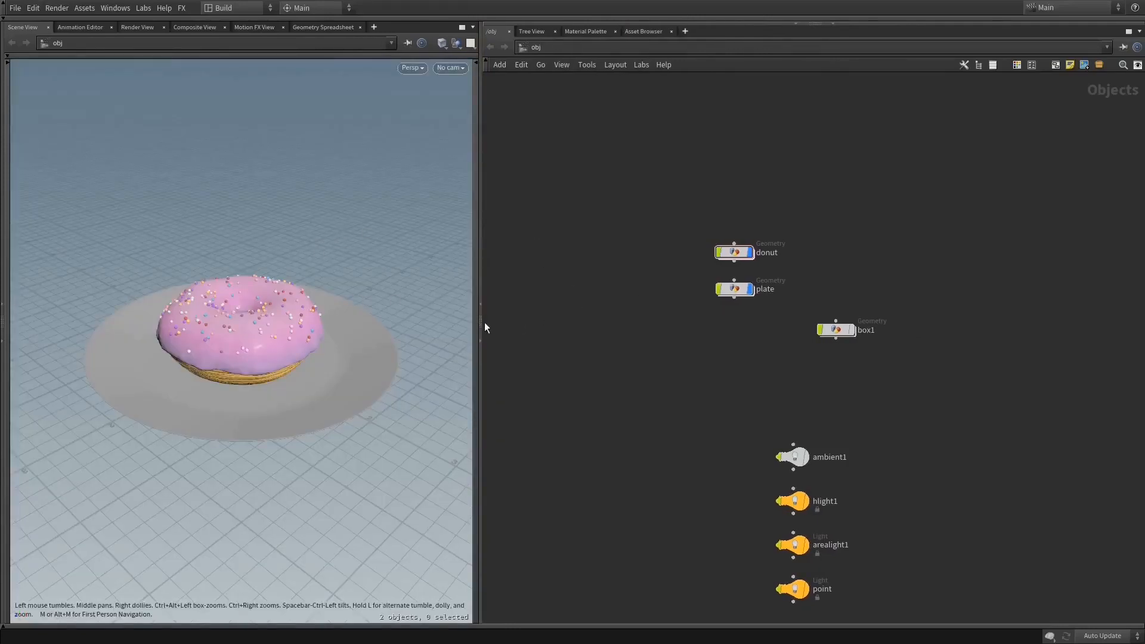
# - Try collapsing the viewport and network split and stacking the two panes vertically, and restore the side-by-side layout
pyautogui.click(479, 321)
pyautogui.click(479, 321)
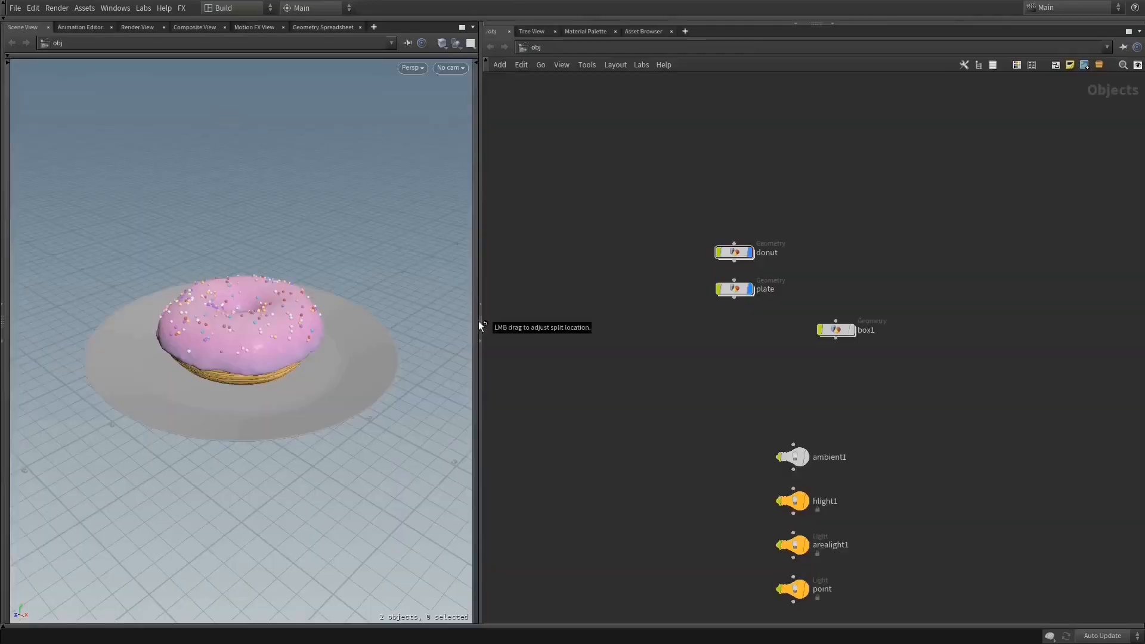
pyautogui.keyDown('alt'); pyautogui.middleClick(478, 322); pyautogui.keyUp('alt')
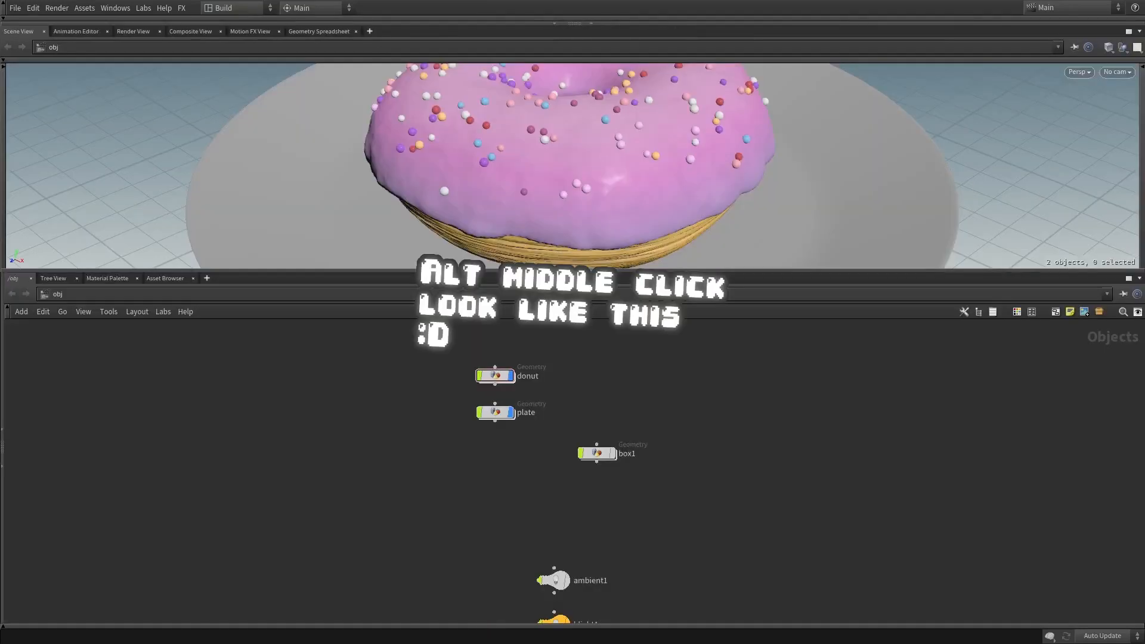
pyautogui.keyDown('alt'); pyautogui.middleClick(535, 271); pyautogui.keyUp('alt')
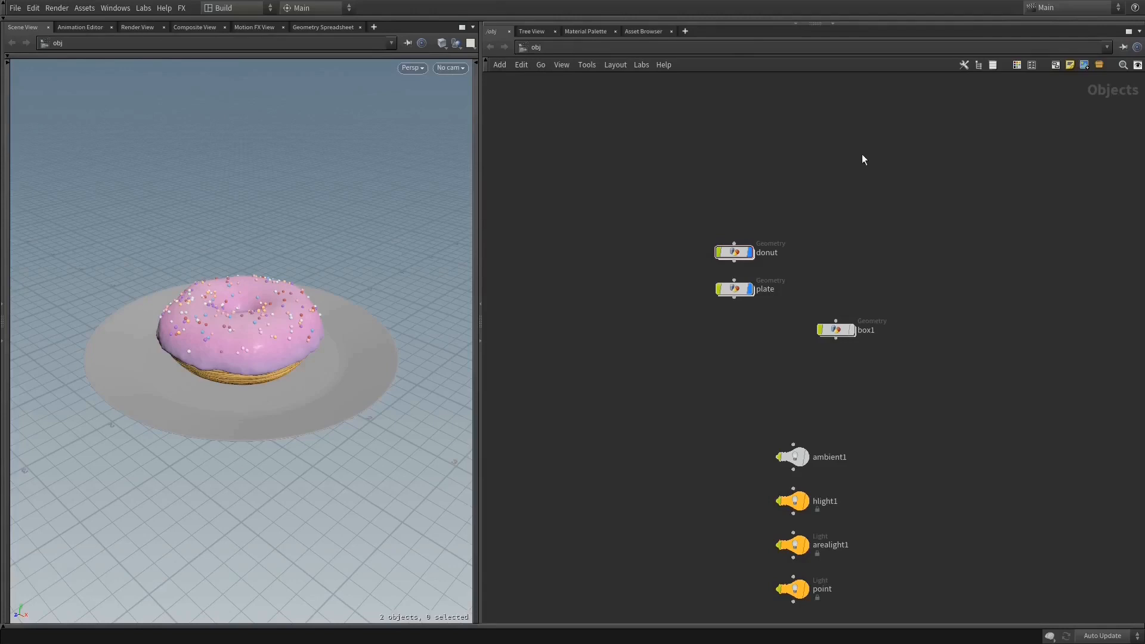
# - Show the parameter overlay inside the network editor and shorten it to fit the donut's transform settings
pyautogui.press('p')
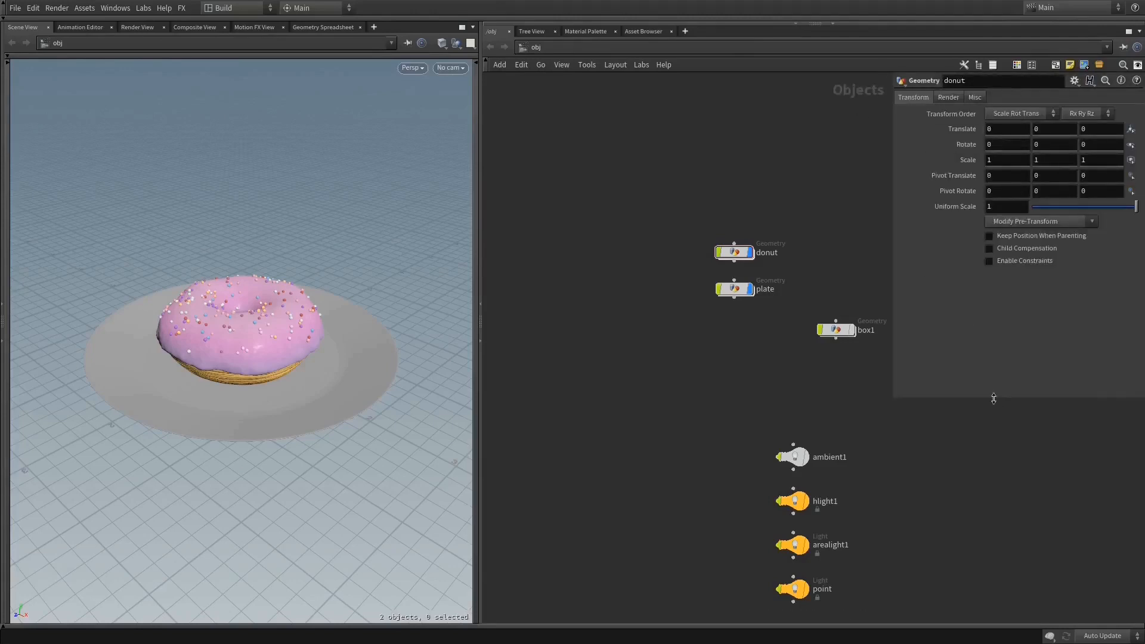
pyautogui.moveTo(993, 399); pyautogui.dragTo(994, 303)
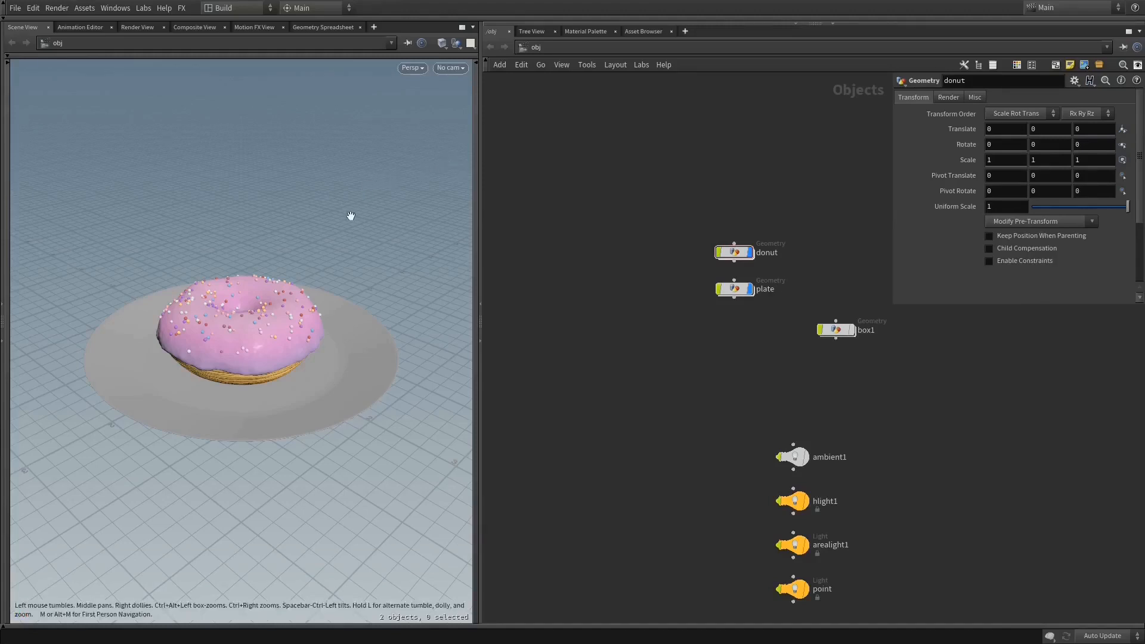
# - Set the viewport background's color scheme to Dark in the display options and close the dialog
pyautogui.press('d')
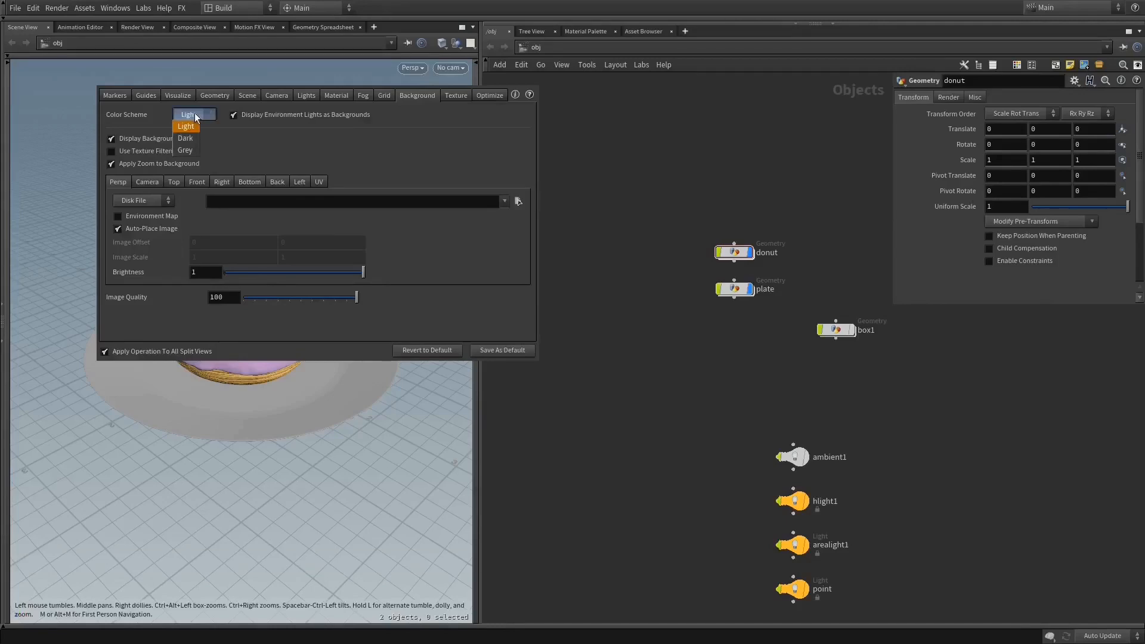
pyautogui.click(191, 138)
pyautogui.moveTo(336, 136); pyautogui.dragTo(360, 185)
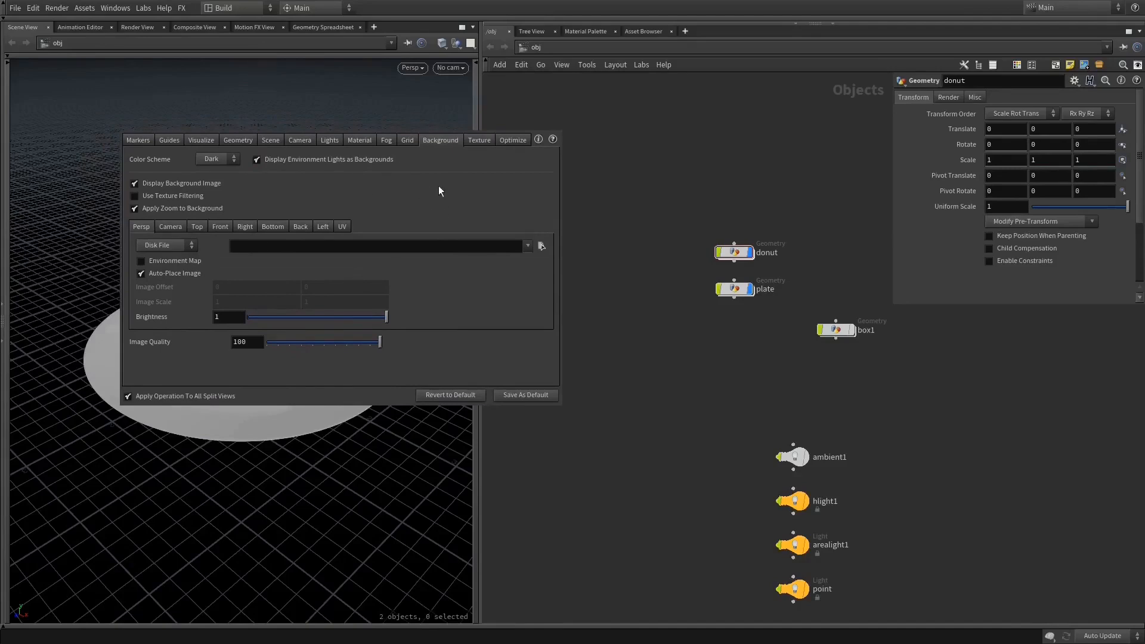
pyautogui.moveTo(430, 183); pyautogui.dragTo(416, 187)
pyautogui.press('Escape')
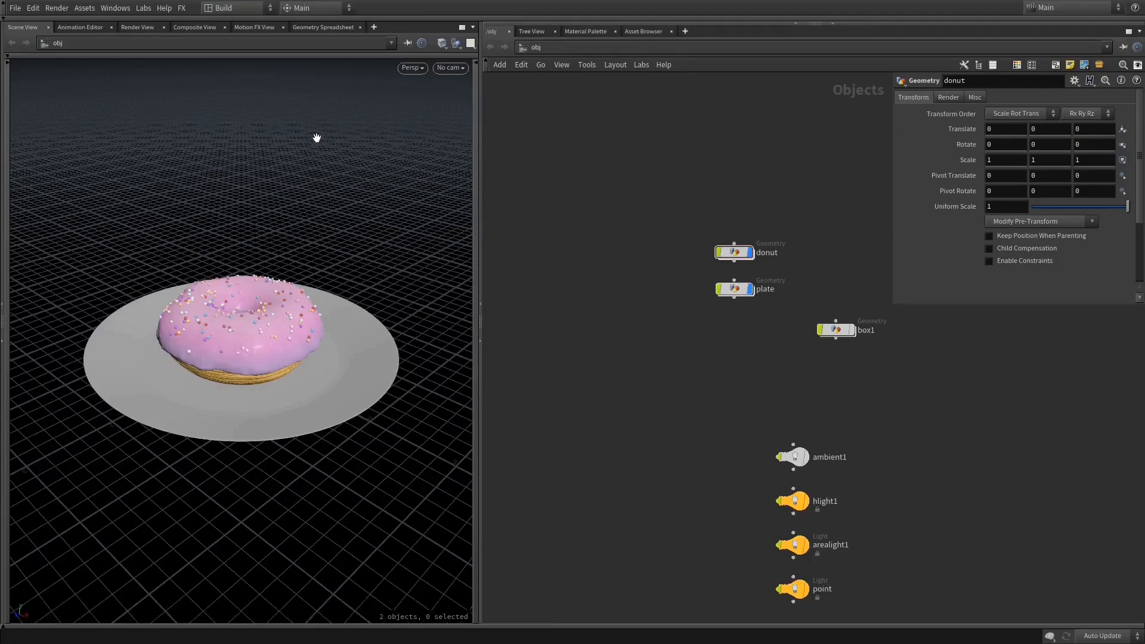
# - Switch the workspace to the saved Main_Geo desktop
pyautogui.click(233, 8)
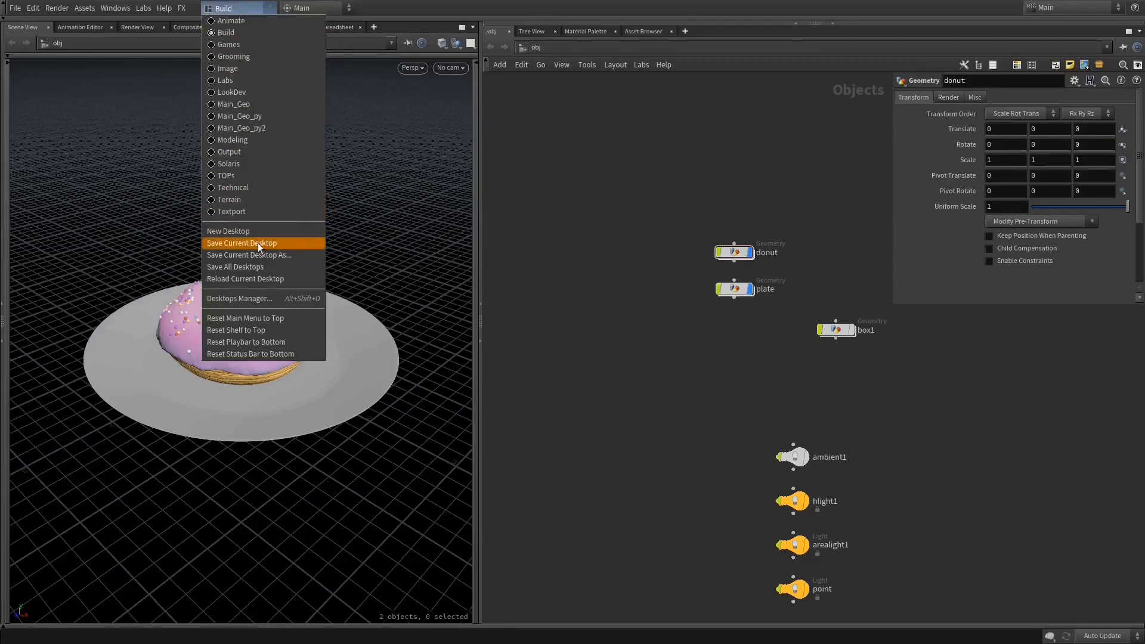
pyautogui.click(237, 104)
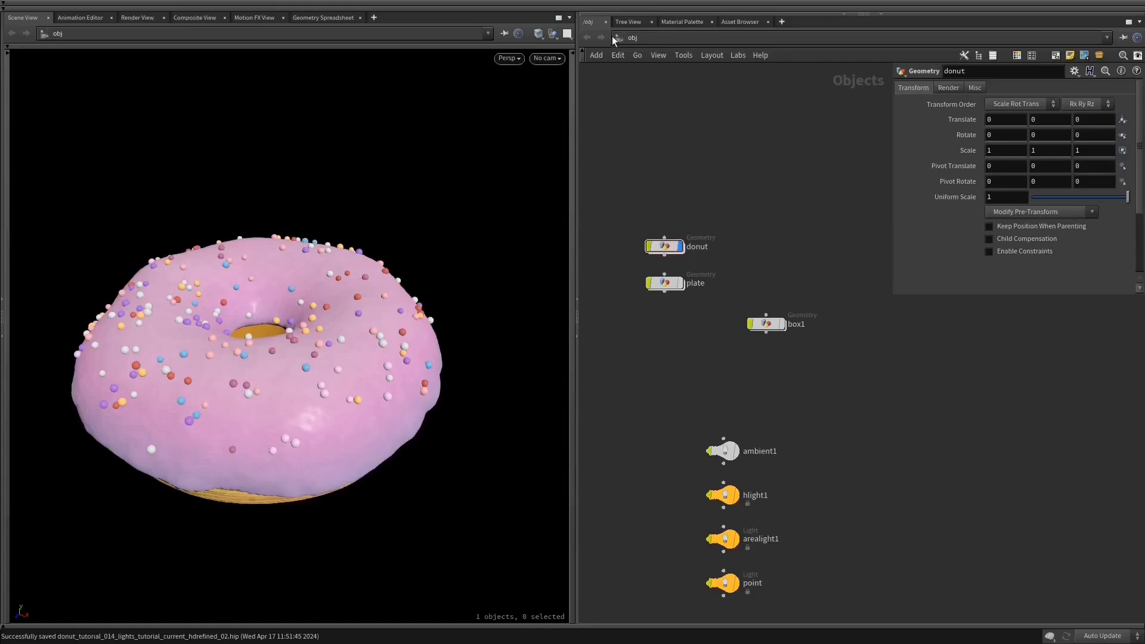
# - Maximize the network editor at the obj level and add a Geometry node above the donut node
pyautogui.click(632, 39)
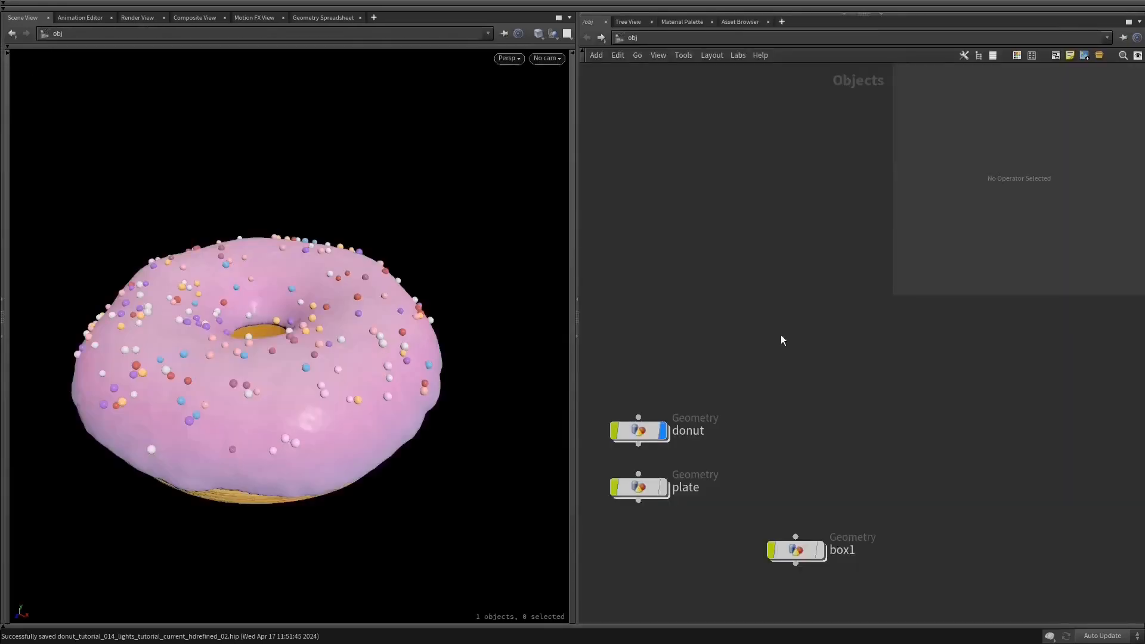
pyautogui.hotkey('ctrl', 'b')
pyautogui.press('Tab')
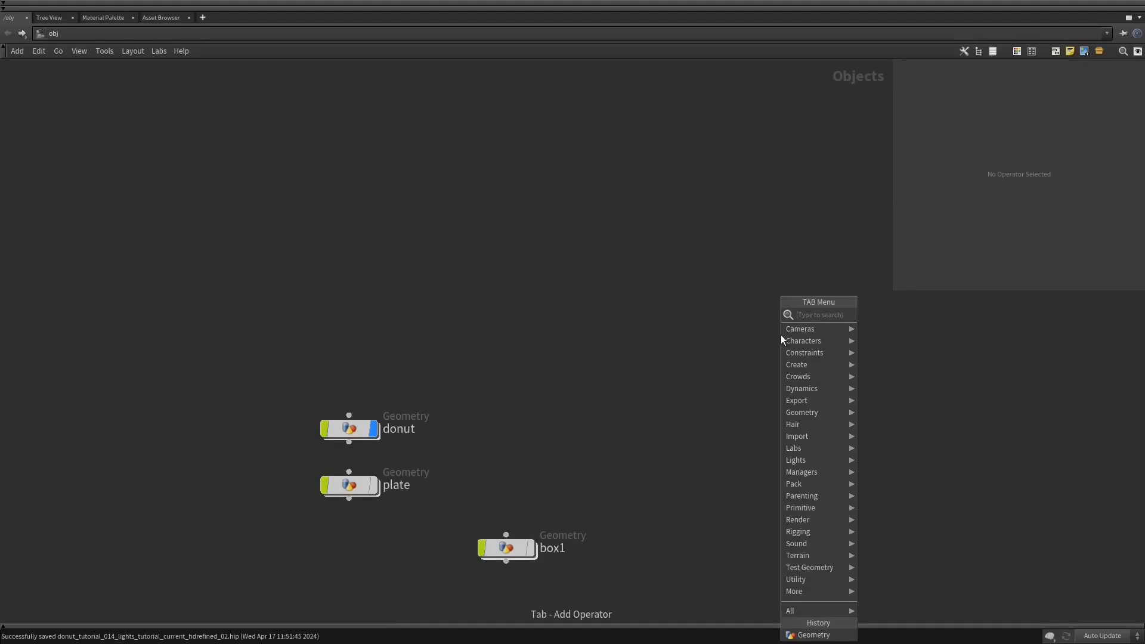
pyautogui.write('geo')
pyautogui.press('Return')
pyautogui.click(511, 332)
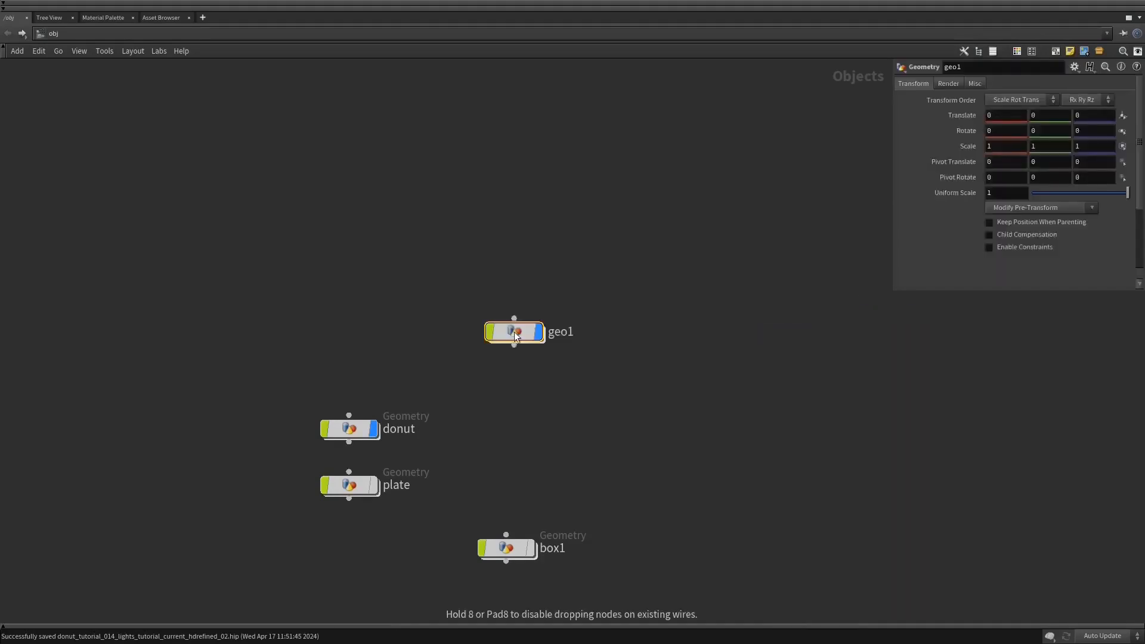
# - Go inside the new geo1 node and place a Box node in its empty network
pyautogui.doubleClick(523, 331)
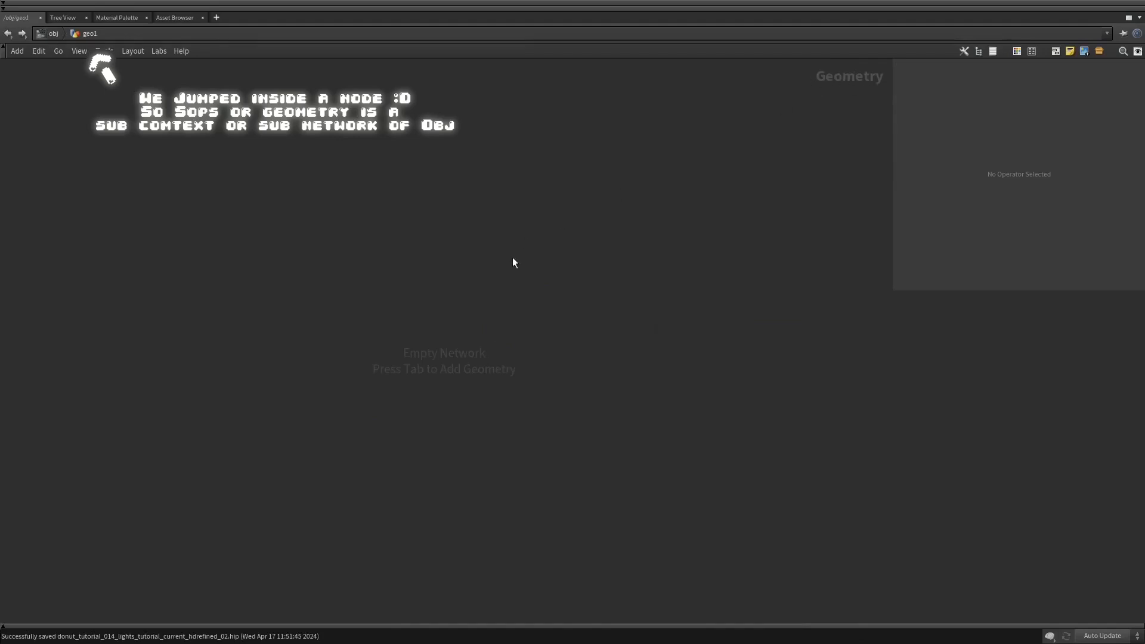
pyautogui.press('Tab')
pyautogui.write('box')
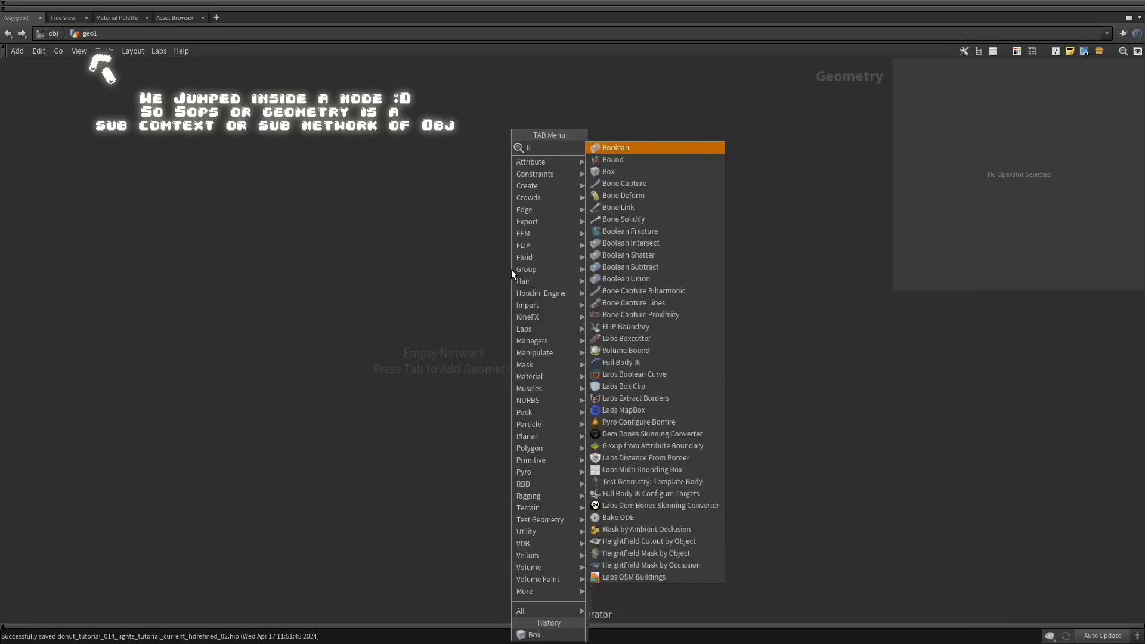
pyautogui.press('Return')
pyautogui.click(511, 271)
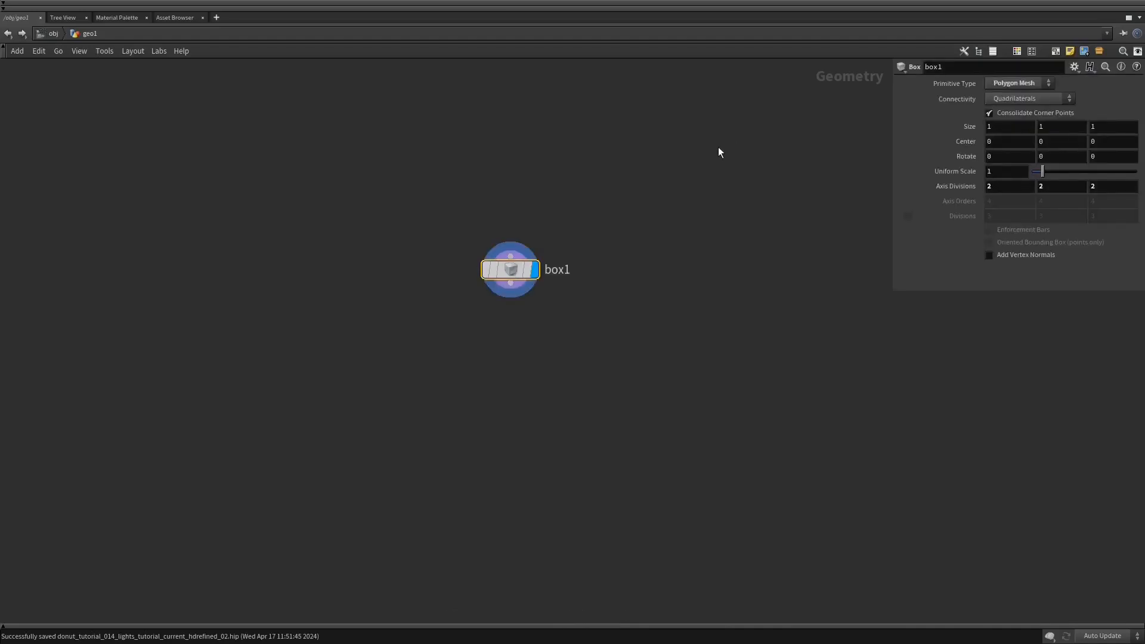
# - Filter the Add Node tool list for box, place a second Box node above box1, and delete that node
pyautogui.click(963, 51)
pyautogui.click(73, 614)
pyautogui.write('box')
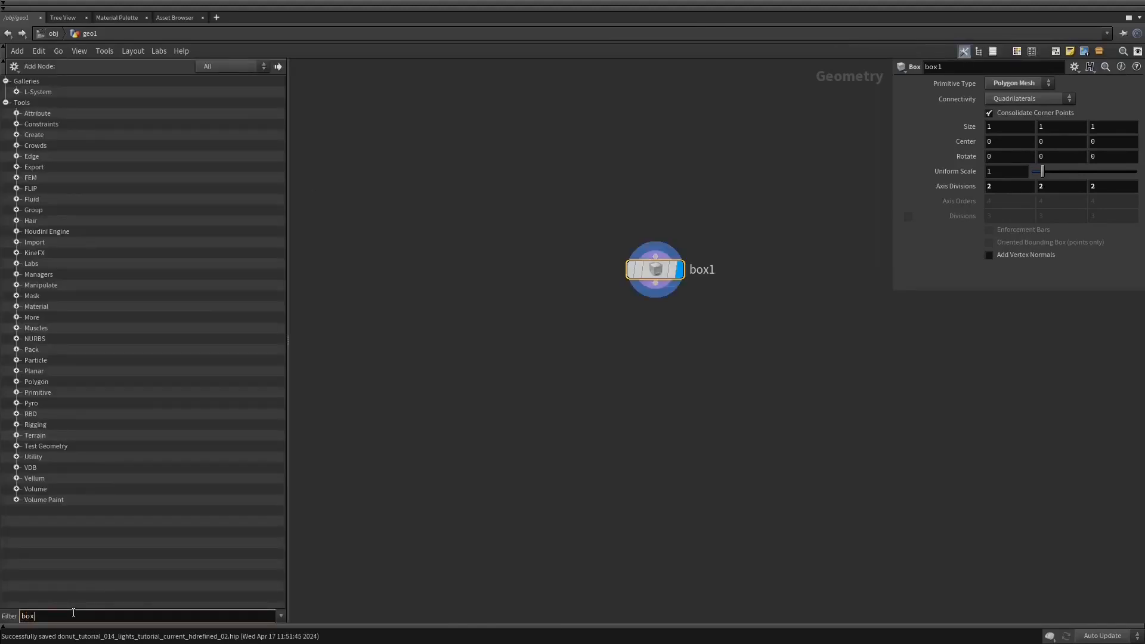
pyautogui.press('Return')
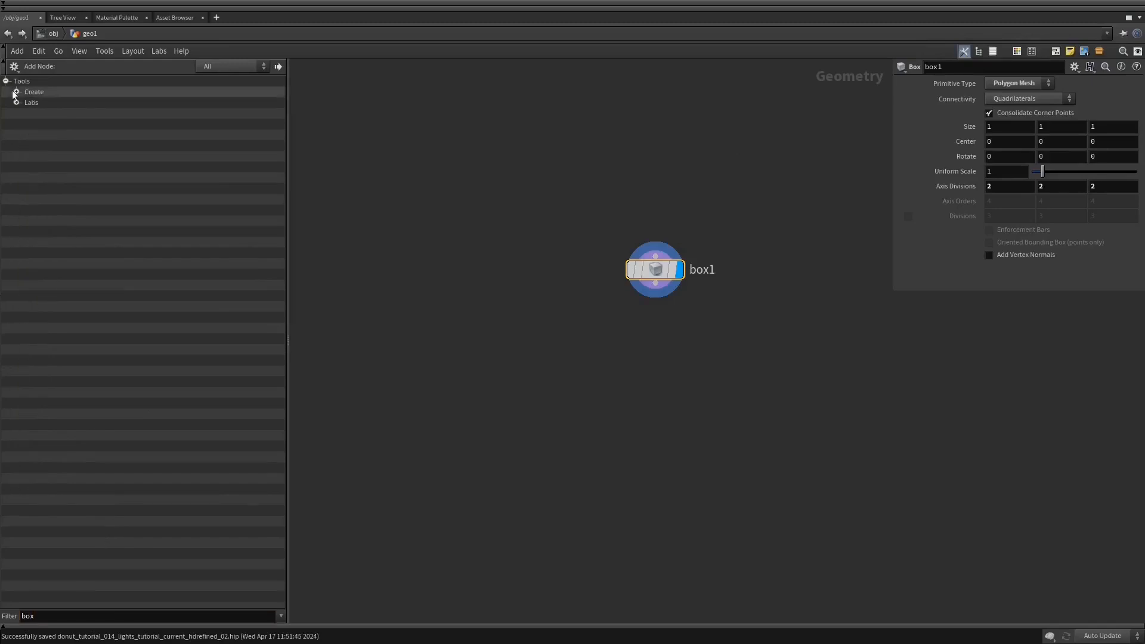
pyautogui.moveTo(50, 104); pyautogui.dragTo(460, 182)
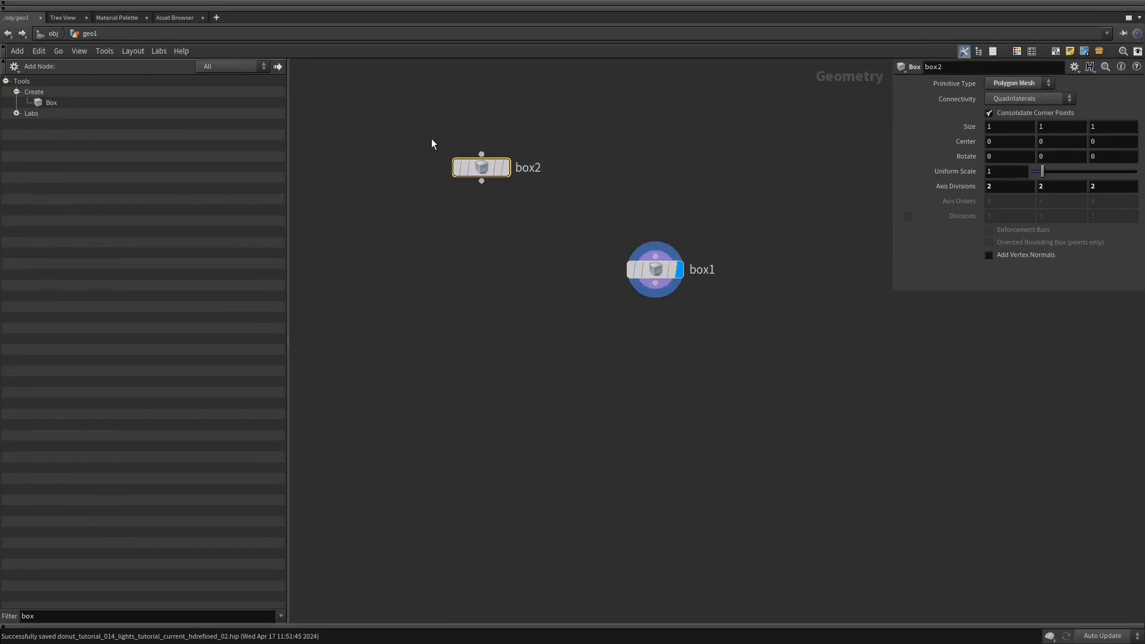
pyautogui.press('Delete')
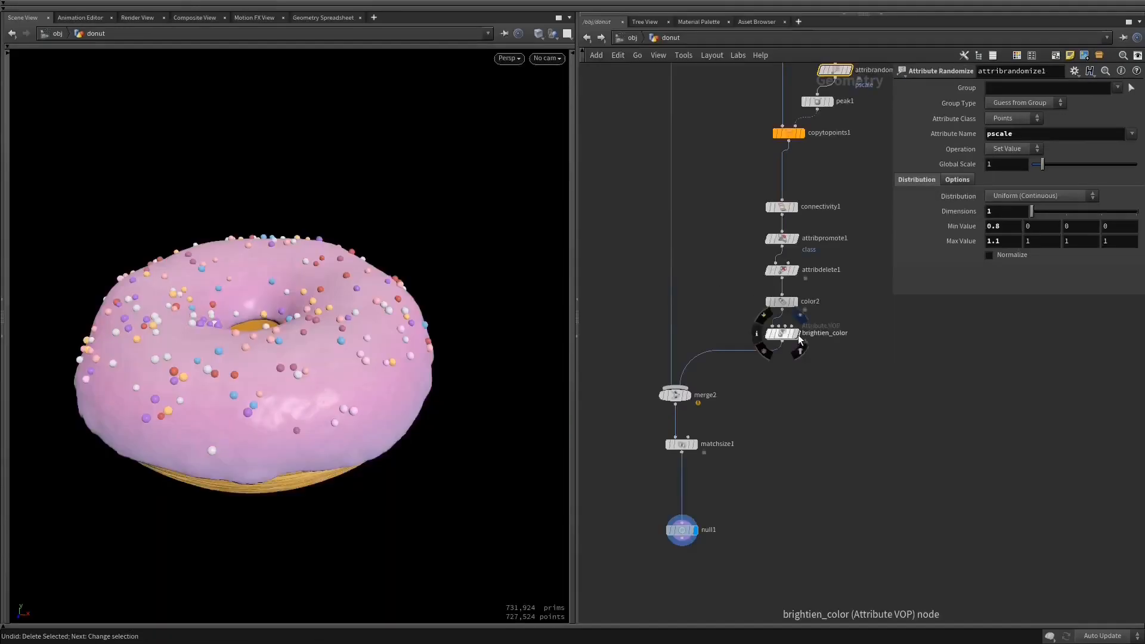
# - Display the output of brightien_color in the viewport, and bypass and re-enable the color2 node
pyautogui.click(799, 340)
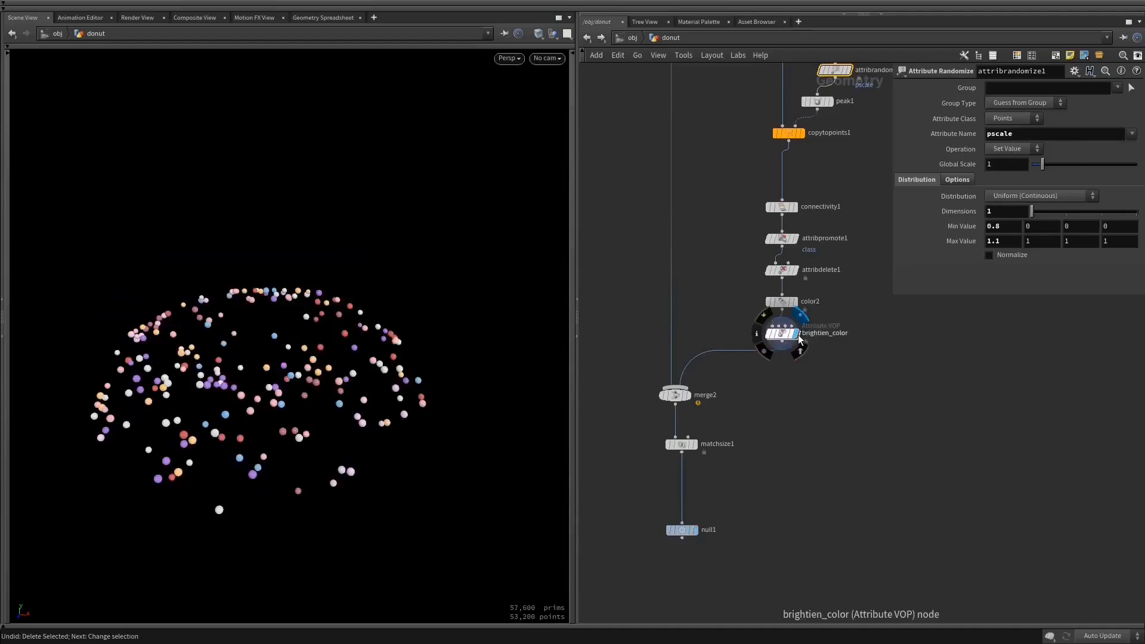
pyautogui.click(768, 302)
pyautogui.click(768, 303)
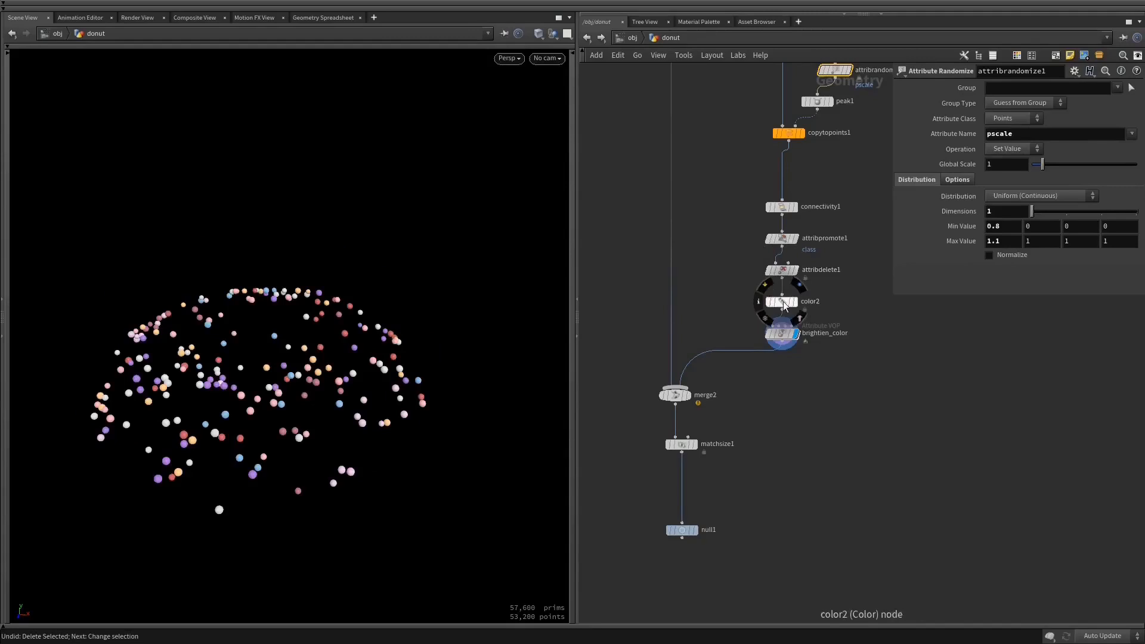
# - Wire a new Connectivity node to the output of brightien_color, and delete the node
pyautogui.moveTo(784, 344); pyautogui.dragTo(818, 456)
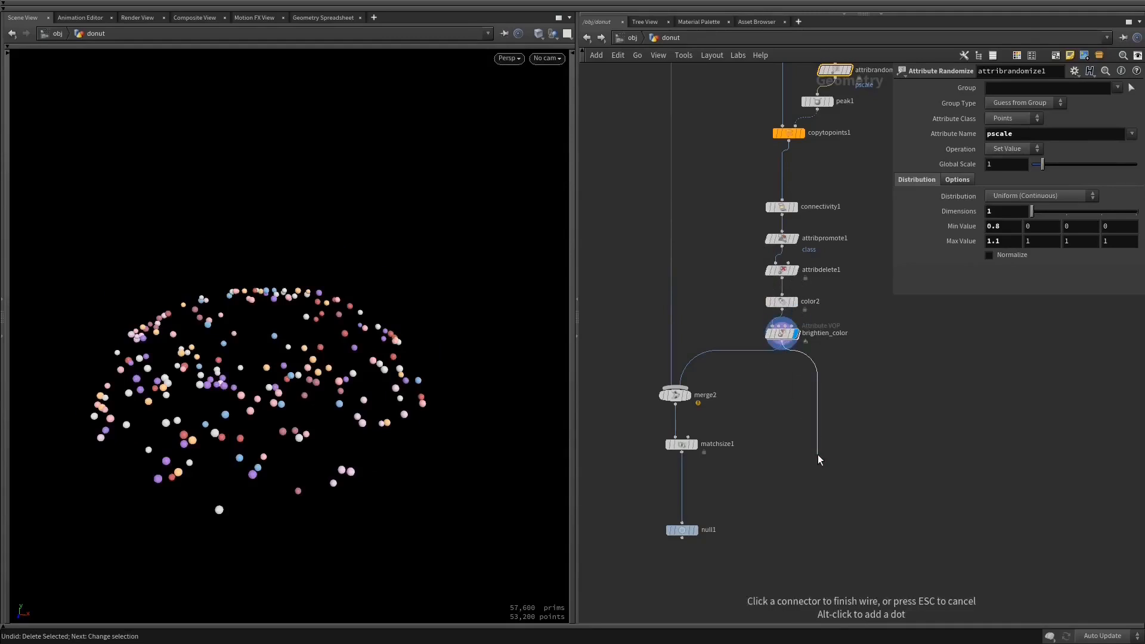
pyautogui.press('Tab')
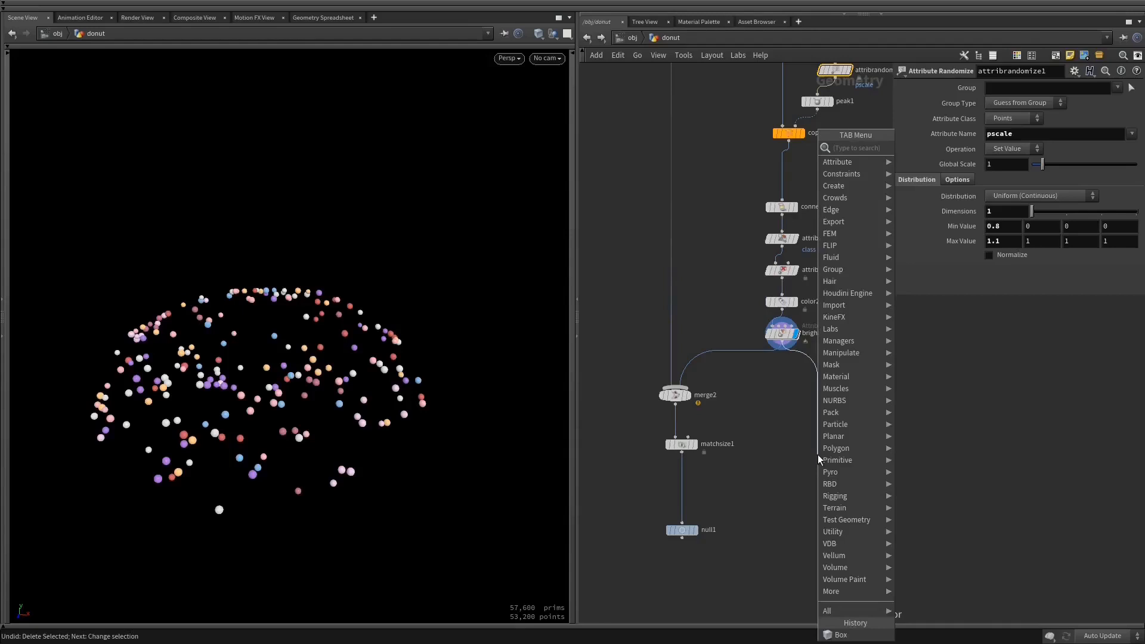
pyautogui.write('con')
pyautogui.press('Return')
pyautogui.click(818, 454)
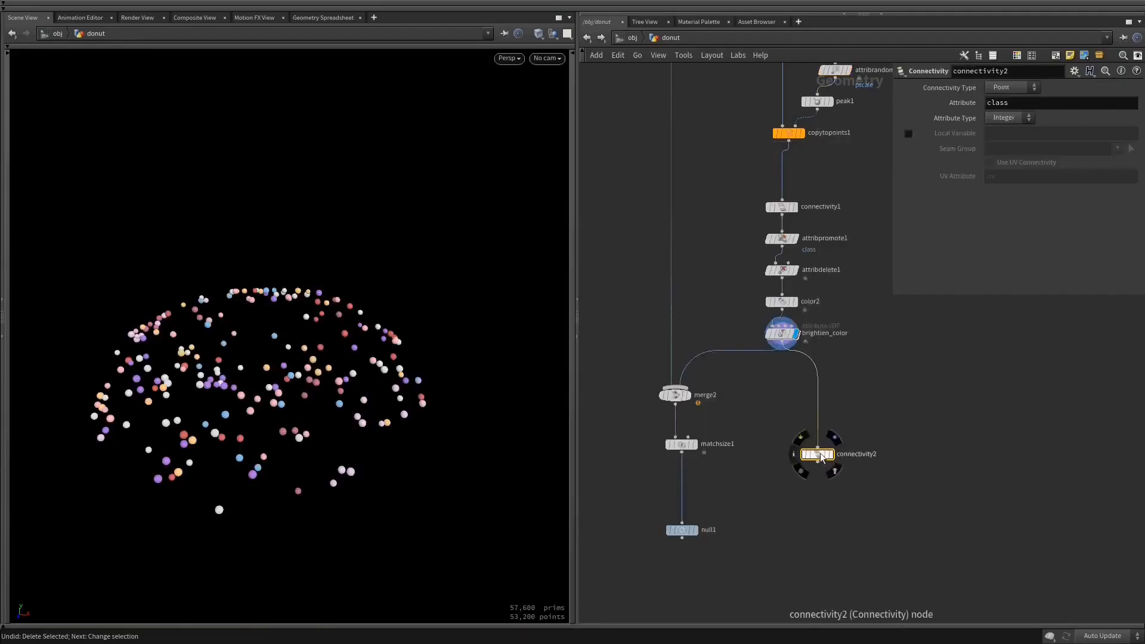
pyautogui.press('Delete')
# - Examine the geometry counts and attributes in the node info of brightien_color
pyautogui.moveTo(788, 367); pyautogui.dragTo(783, 468, button='middle')
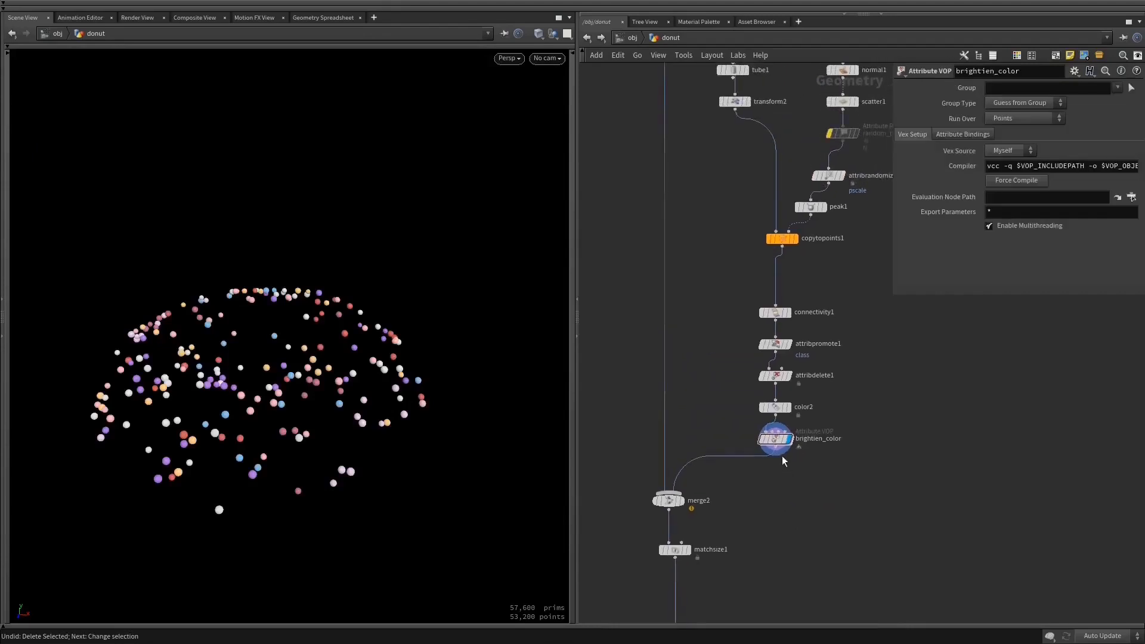
pyautogui.middleClick(776, 445)
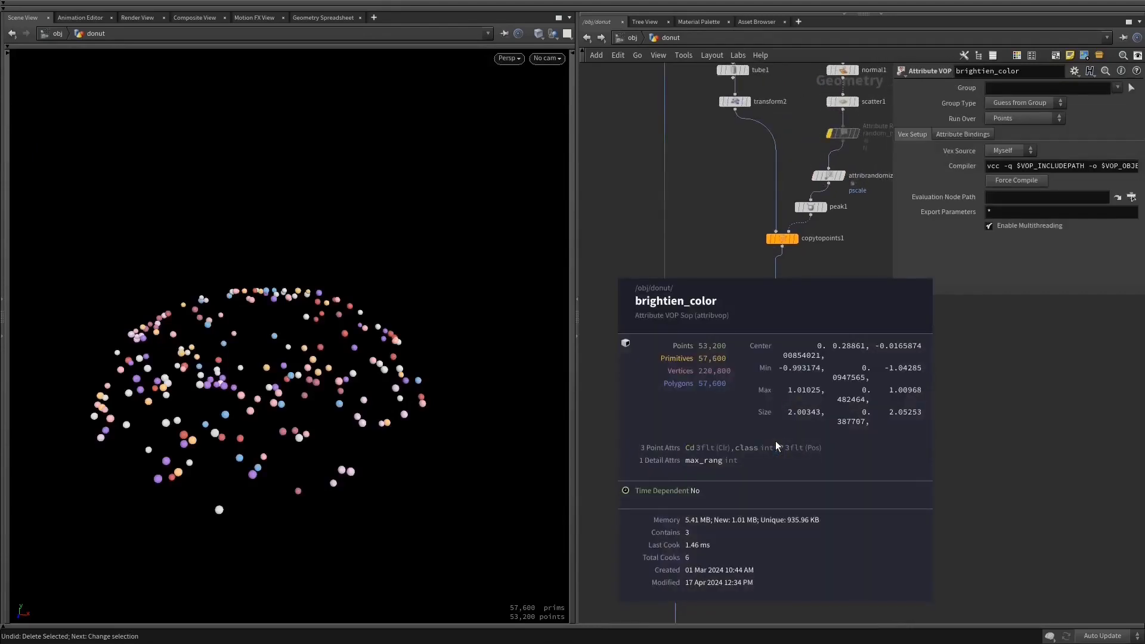
pyautogui.middleClick(776, 444)
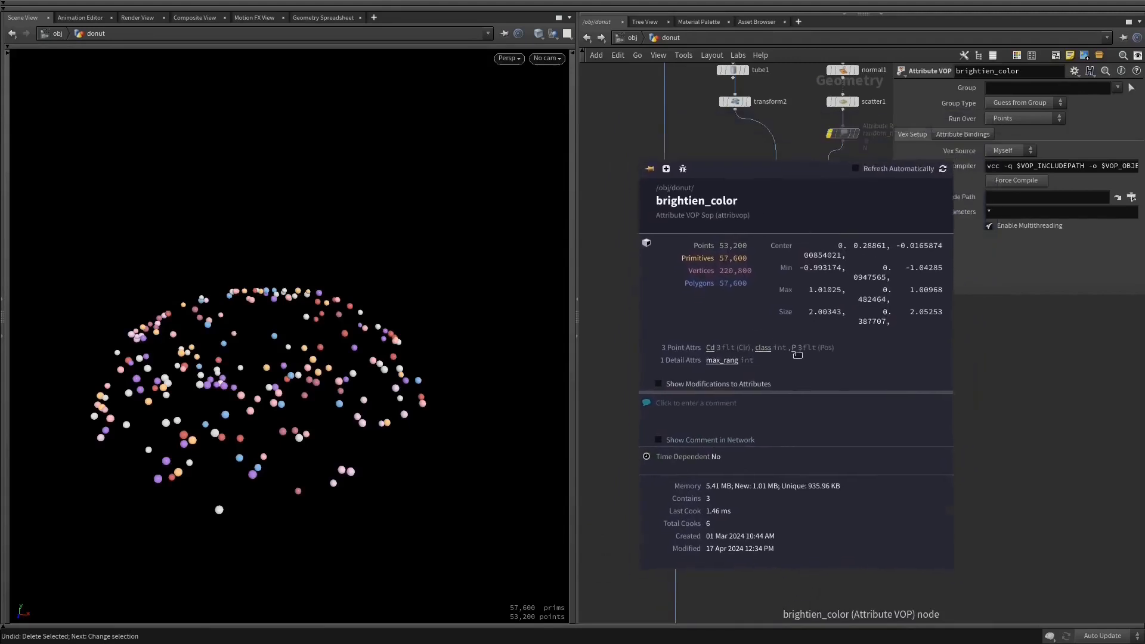
pyautogui.moveTo(807, 360); pyautogui.dragTo(799, 378)
pyautogui.press('Escape')
# - Display the output of merge2 in the viewport to check the complete donut
pyautogui.scroll(3, 789, 487)
pyautogui.moveTo(789, 487); pyautogui.dragTo(845, 389, button='middle')
pyautogui.moveTo(777, 241); pyautogui.dragTo(783, 490, button='middle')
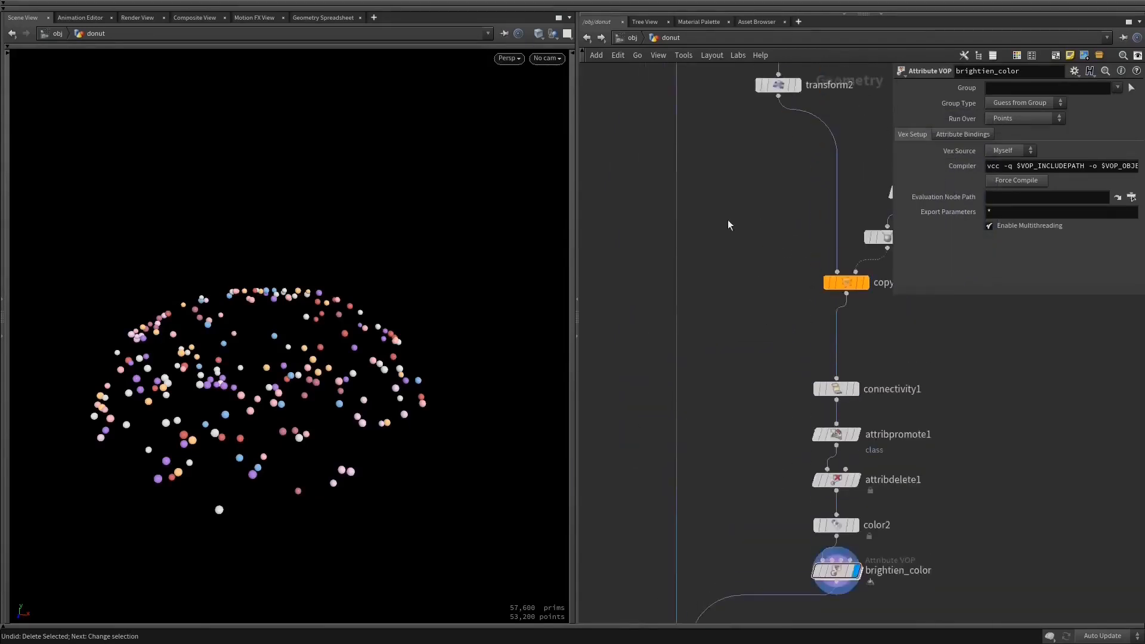
pyautogui.moveTo(728, 224); pyautogui.dragTo(736, 457, button='middle')
pyautogui.click(707, 199)
pyautogui.scroll(5, 542, 317)
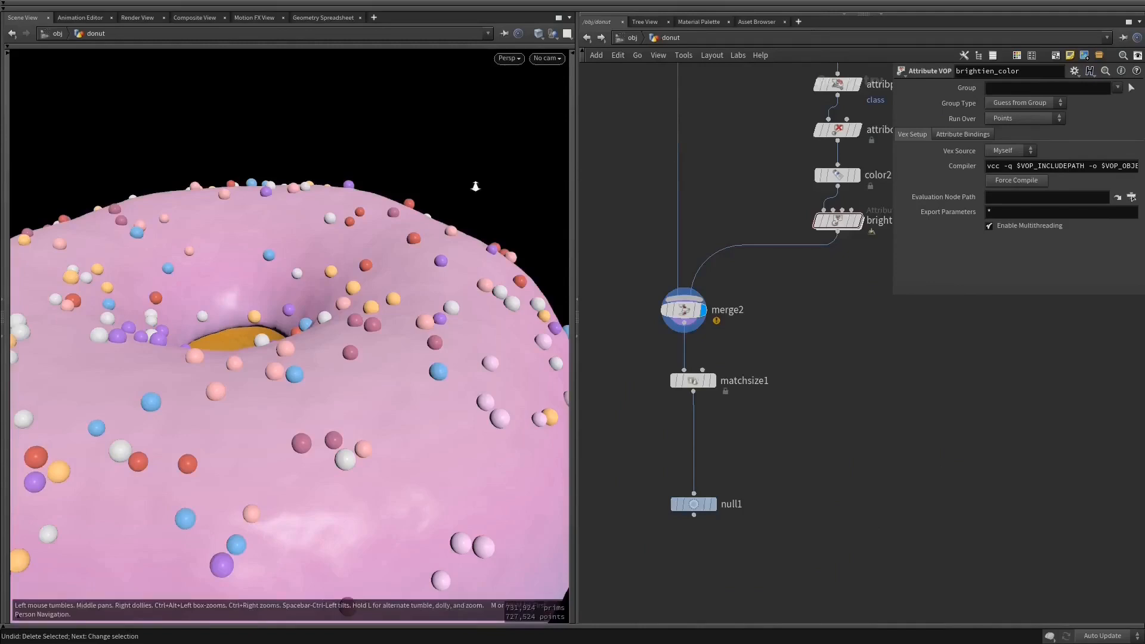
pyautogui.scroll(-5, 475, 184)
# - Delete the color2 node above brightien_color, and undo the deletion
pyautogui.moveTo(907, 197); pyautogui.dragTo(876, 344, button='middle')
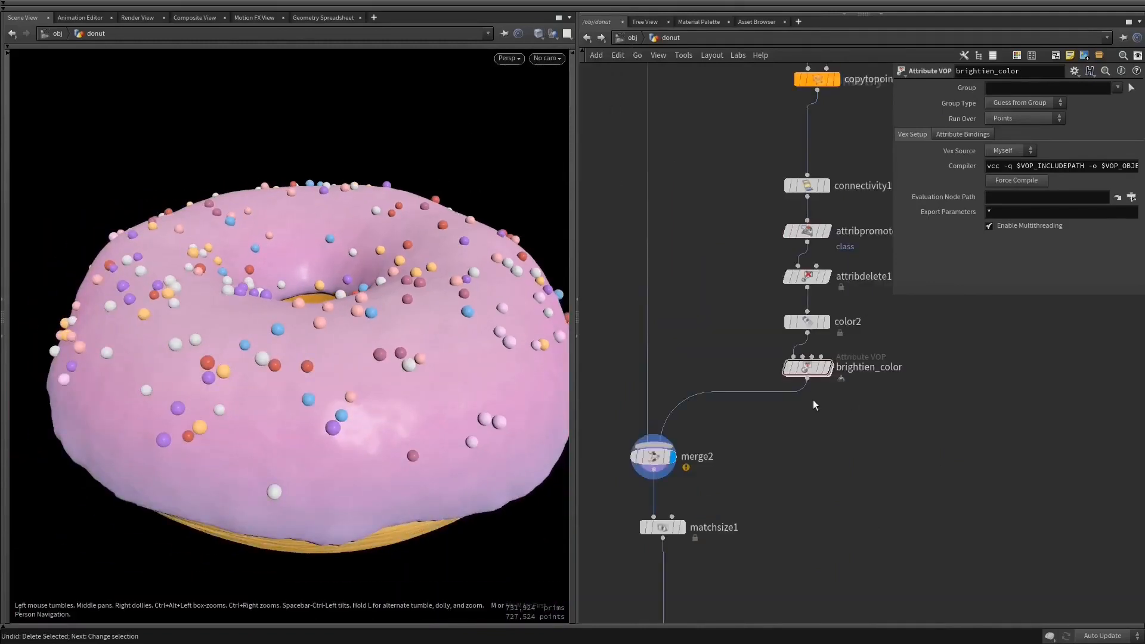
pyautogui.moveTo(813, 404); pyautogui.dragTo(804, 445, button='middle')
pyautogui.click(783, 363)
pyautogui.press('Delete')
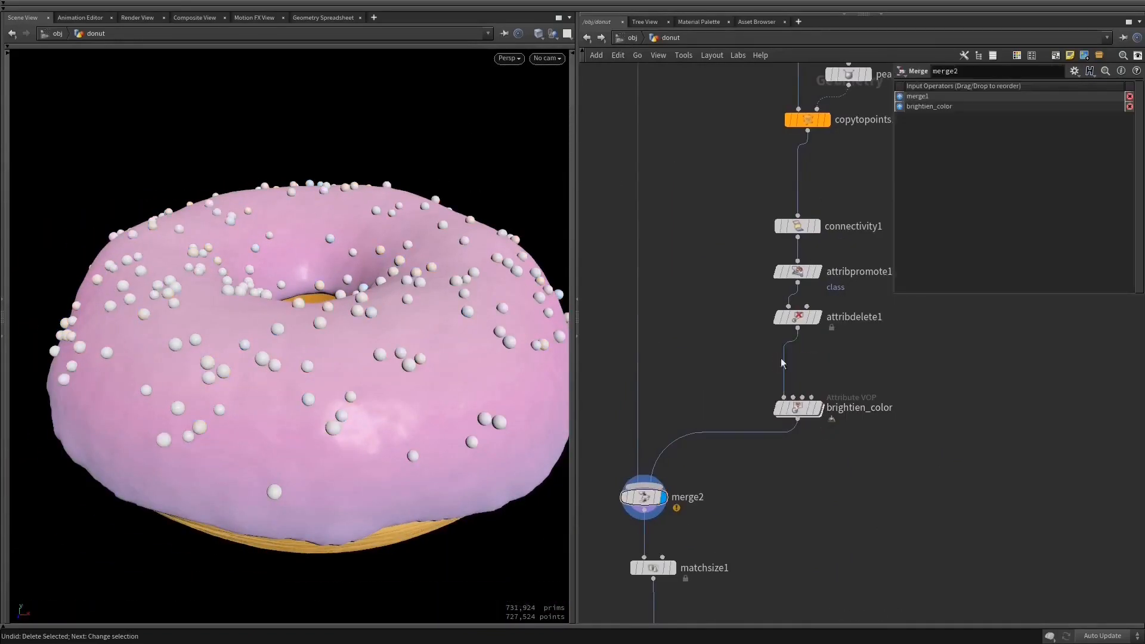
pyautogui.hotkey('ctrl', 'z')
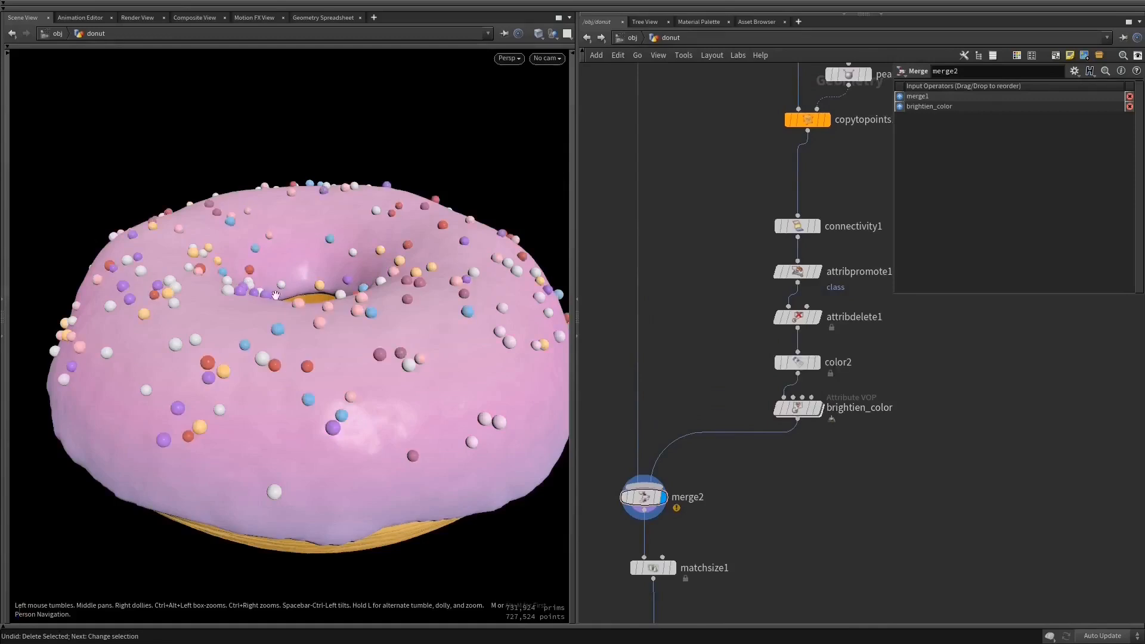
# - Cut both wires leaving attribvop1, delete the wire into isolat_top separately, and undo each removal
pyautogui.press('h')
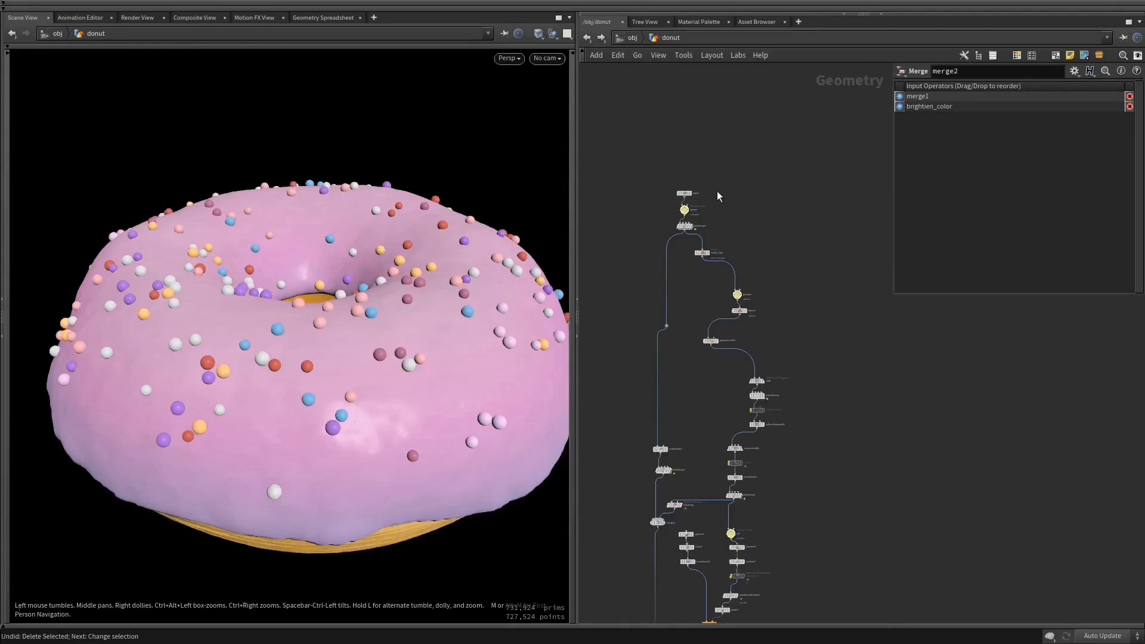
pyautogui.hotkey('ctrl', 'z')
pyautogui.scroll(4, 833, 270)
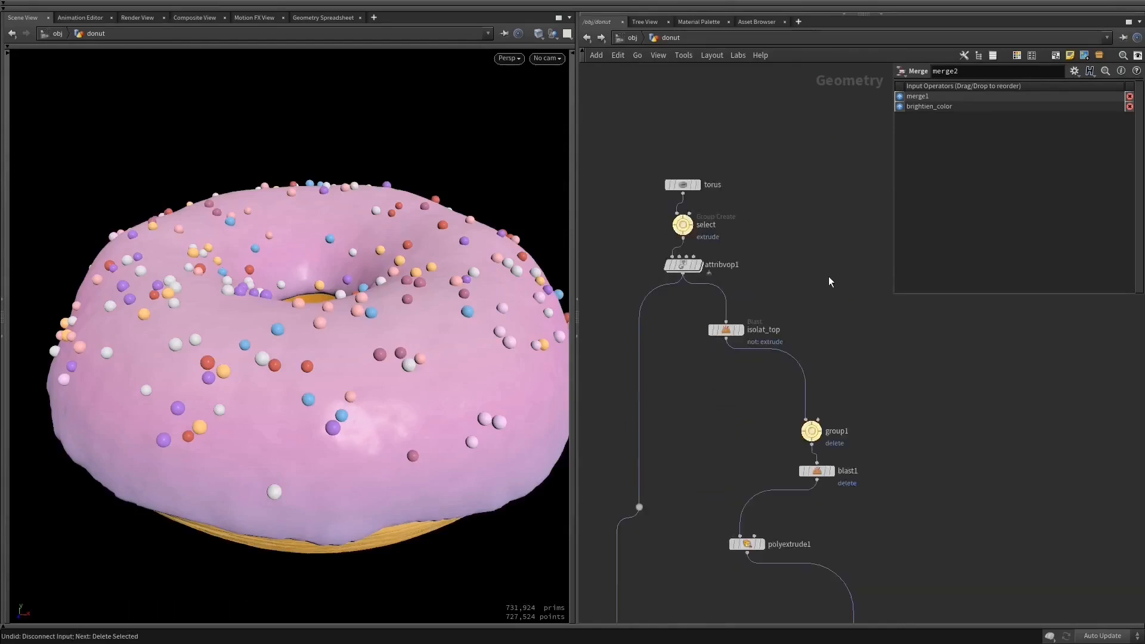
pyautogui.press('y')
pyautogui.moveTo(812, 273); pyautogui.dragTo(634, 307)
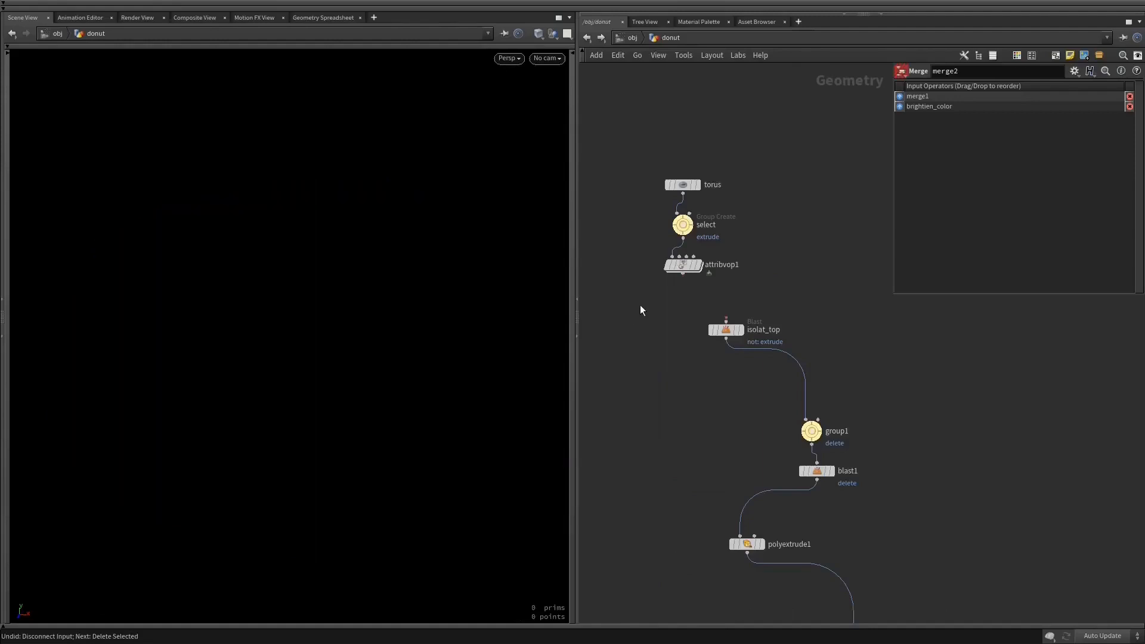
pyautogui.hotkey('ctrl', 'z')
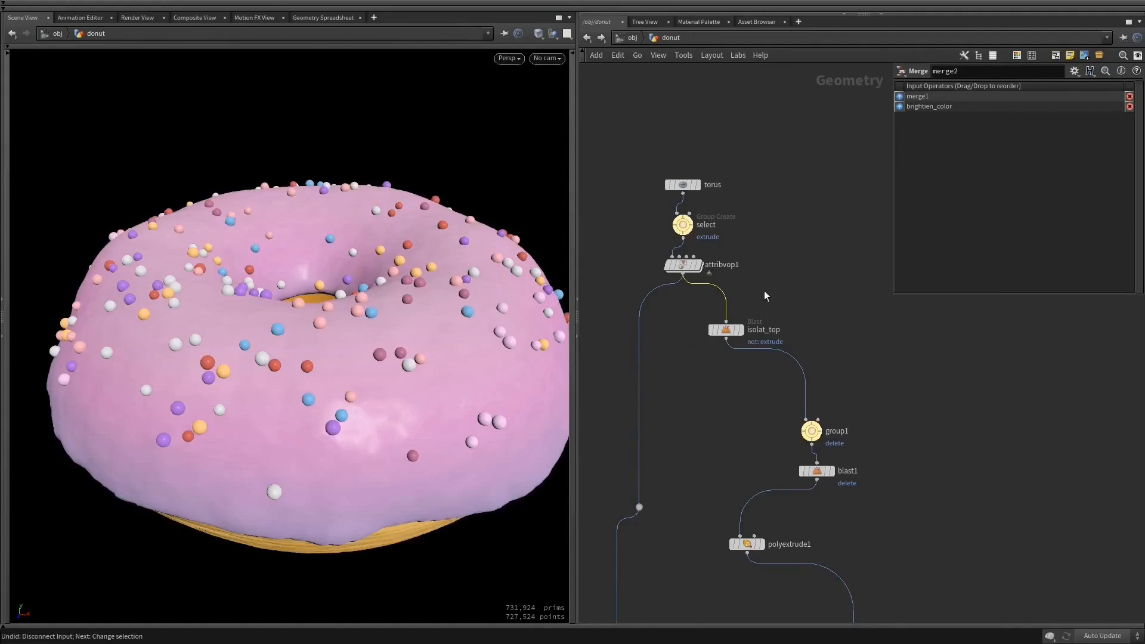
pyautogui.press('Delete')
pyautogui.hotkey('ctrl', 'z')
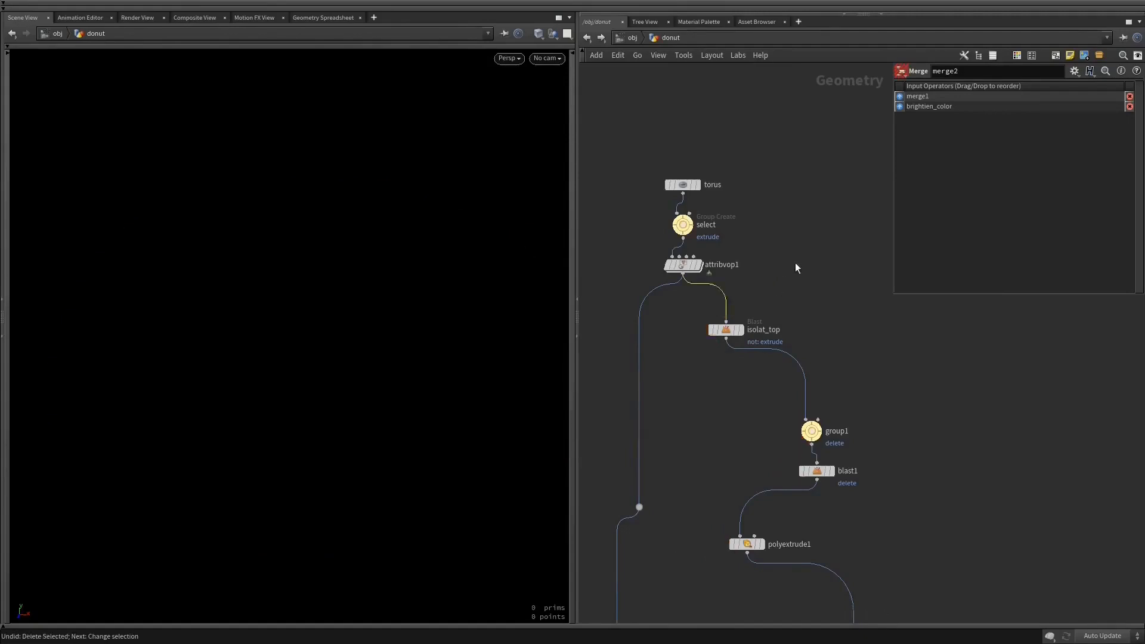
# - Try appending _02 to the name of the select node, and restore the original name
pyautogui.scroll(3, 750, 236)
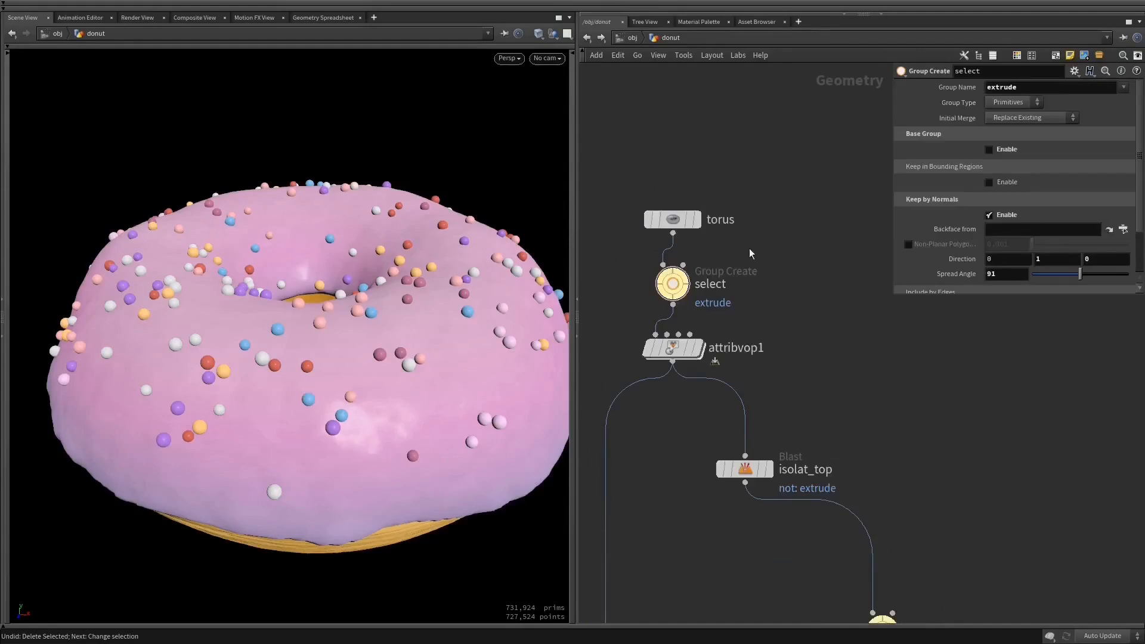
pyautogui.doubleClick(726, 284)
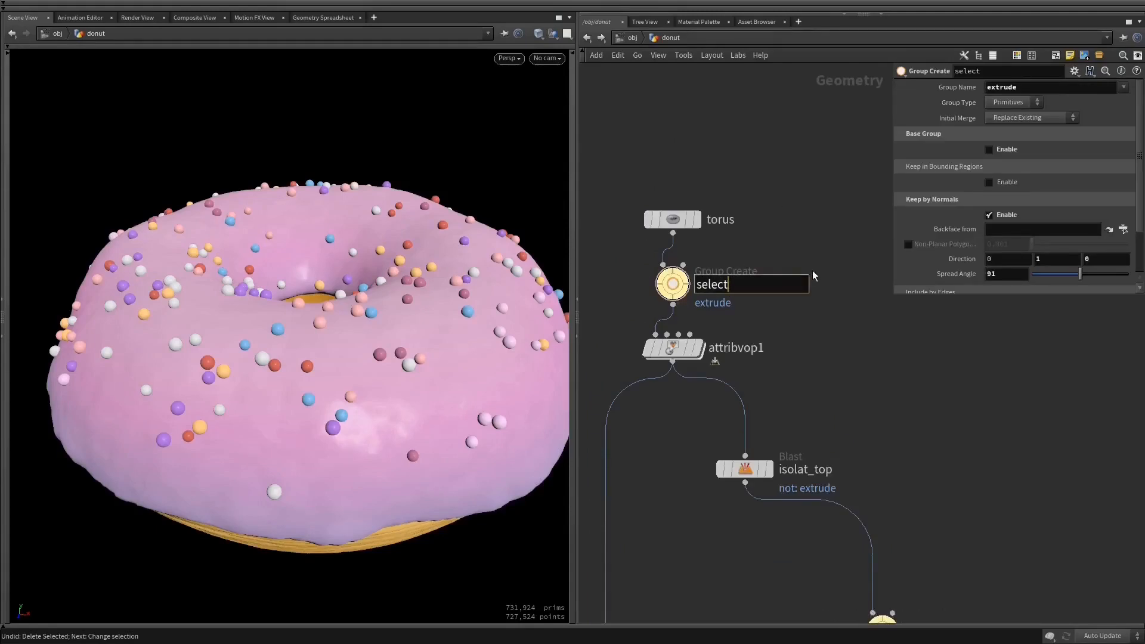
pyautogui.write('_02')
pyautogui.press('BackSpace')
pyautogui.press('BackSpace')
pyautogui.press('BackSpace')
pyautogui.press('Return')
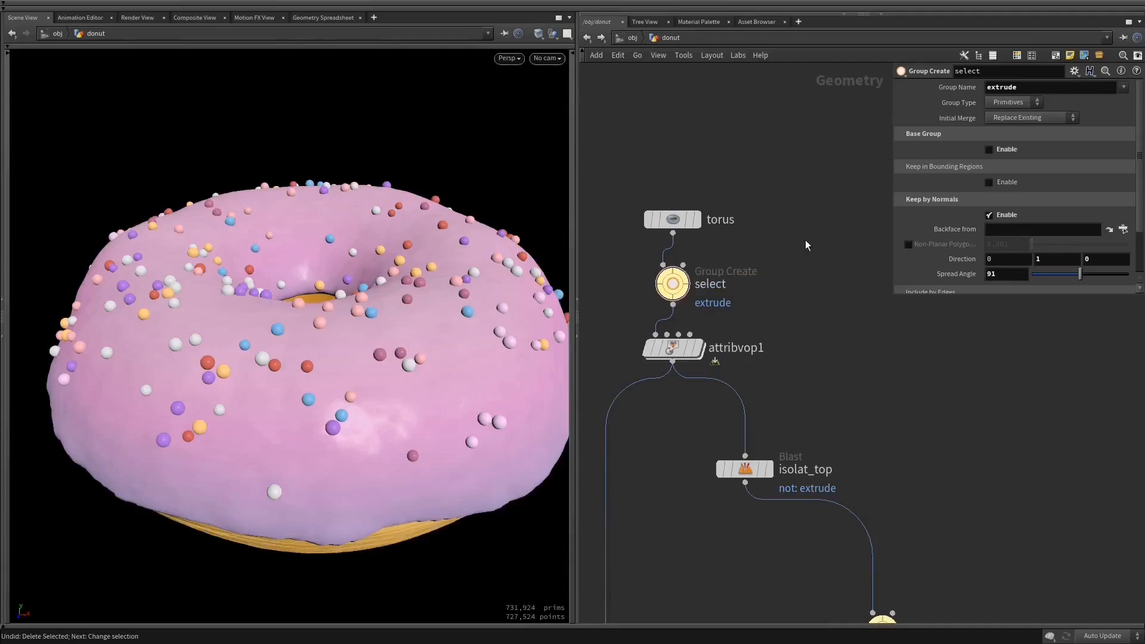
# - Enclose the torus, select and attribvop1 nodes in a network box titled "base"
pyautogui.moveTo(624, 156); pyautogui.dragTo(706, 372)
pyautogui.click(1055, 56)
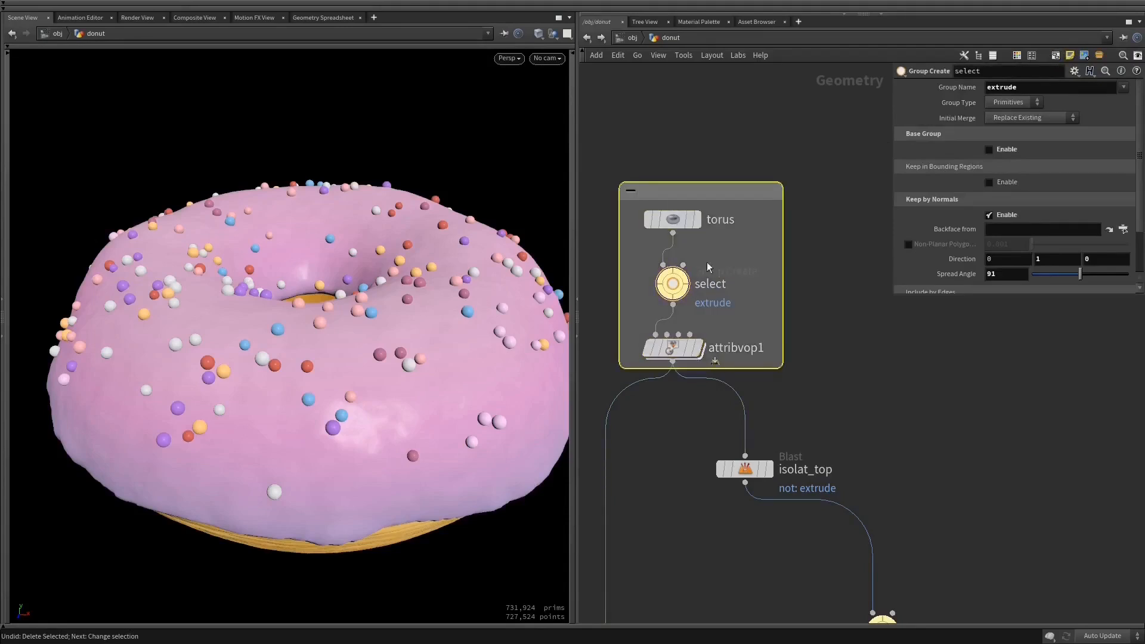
pyautogui.doubleClick(686, 190)
pyautogui.write('base')
pyautogui.press('Return')
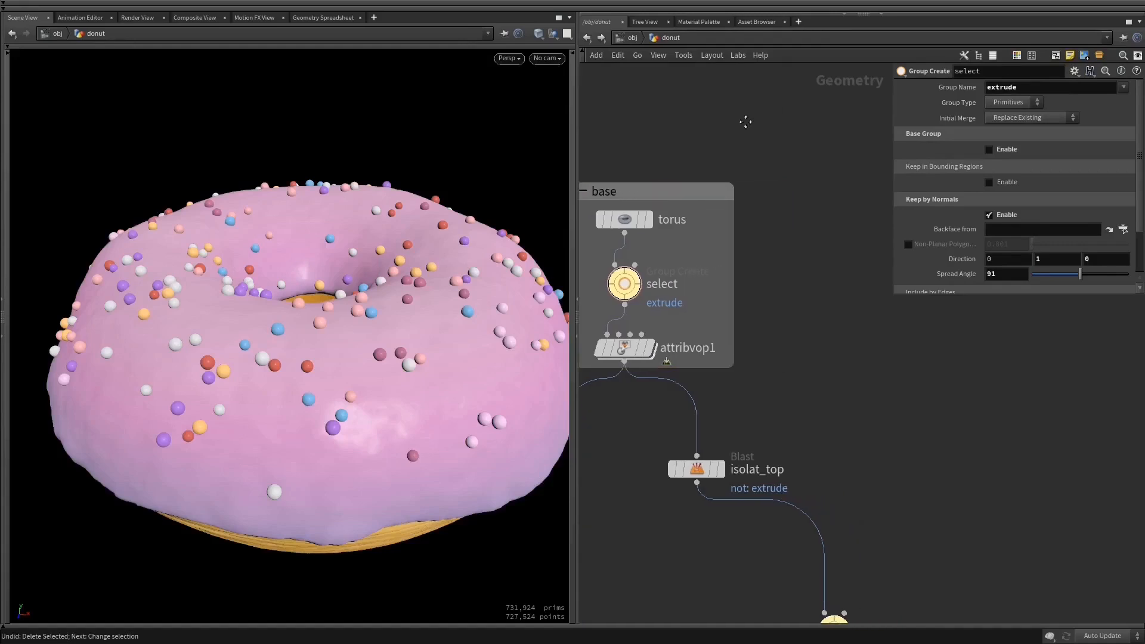
# - Add a sticky note beside the base network box reading "this is where group top exist"
pyautogui.click(1070, 55)
pyautogui.write('this')
pyautogui.write(' is where gr')
pyautogui.write('ou')
pyautogui.write('p top exist')
pyautogui.scroll(-3, 868, 398)
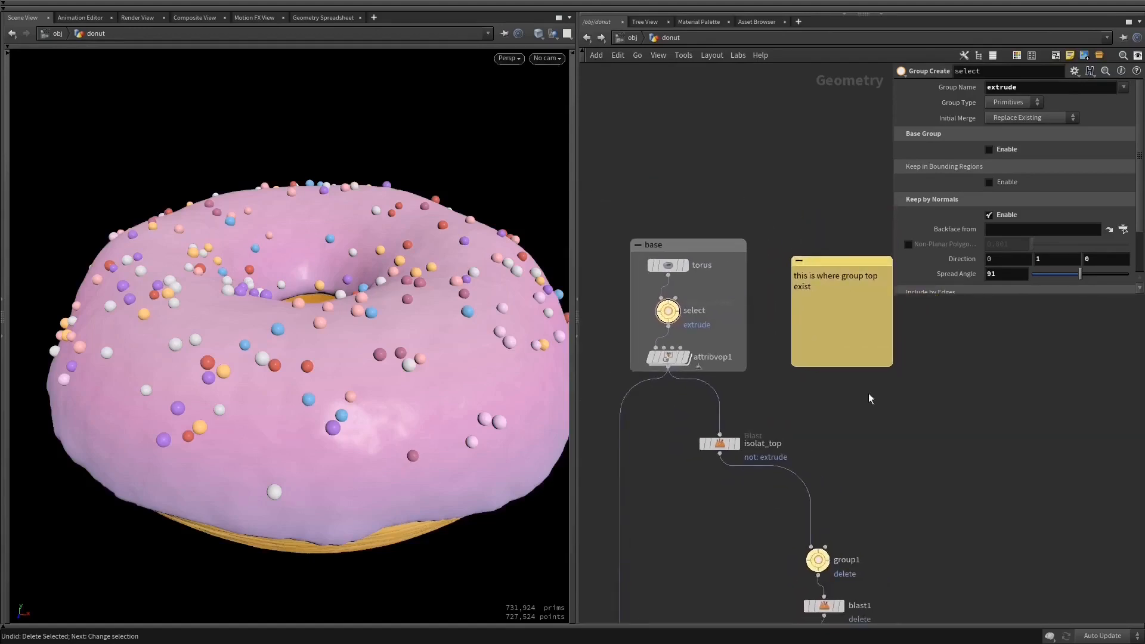
# - Color the torus node white using the network editor's color palette
pyautogui.moveTo(854, 396); pyautogui.dragTo(835, 356, button='middle')
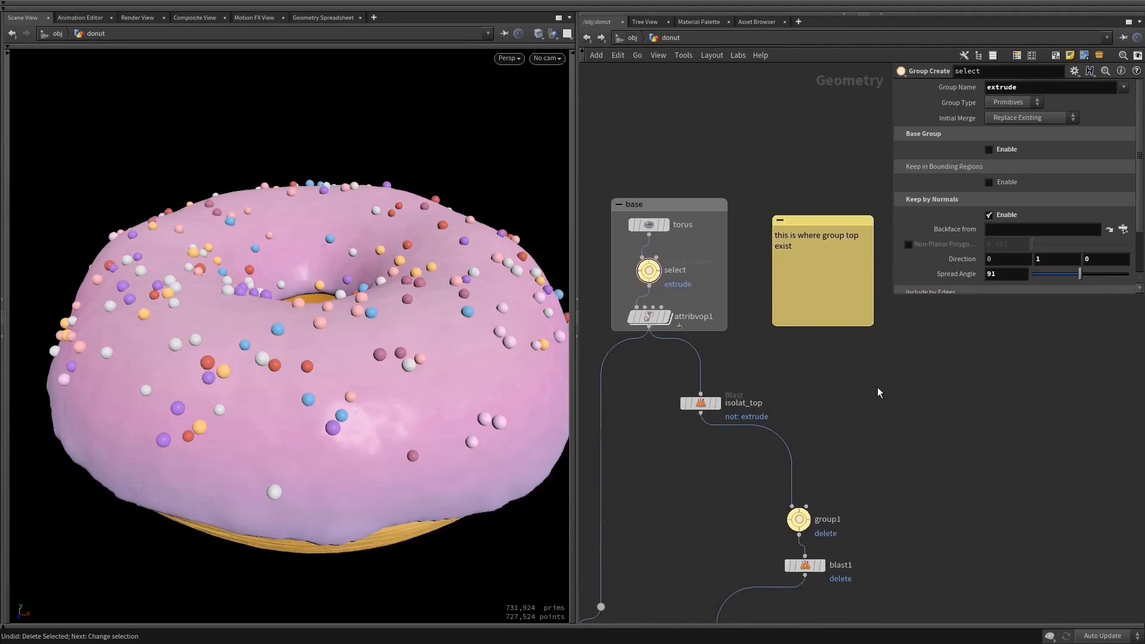
pyautogui.scroll(2, 799, 346)
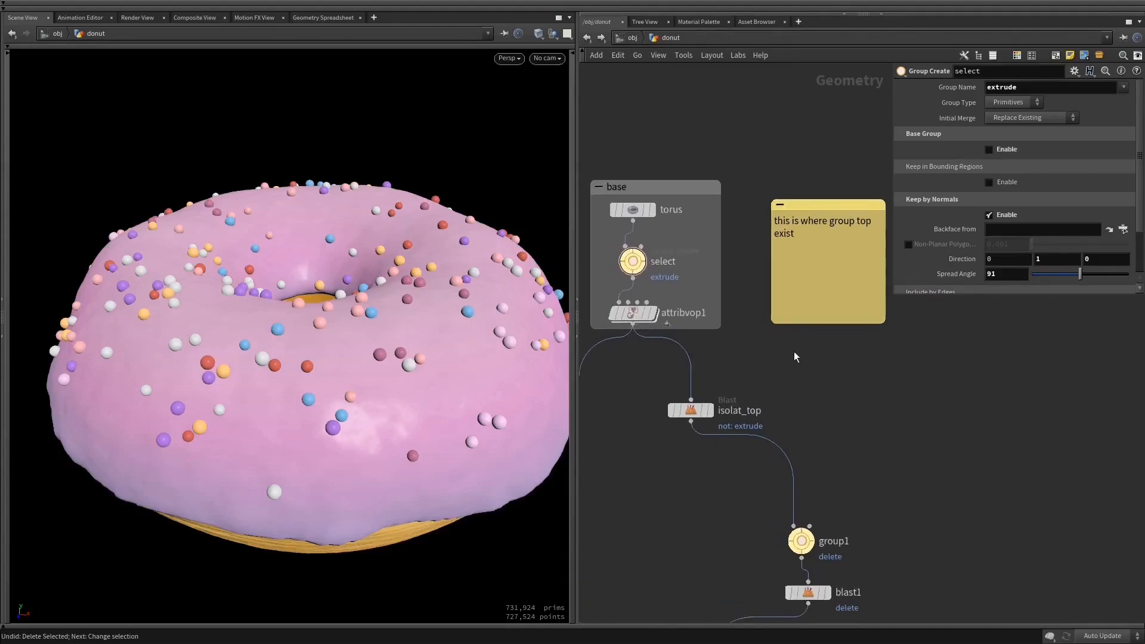
pyautogui.press('c')
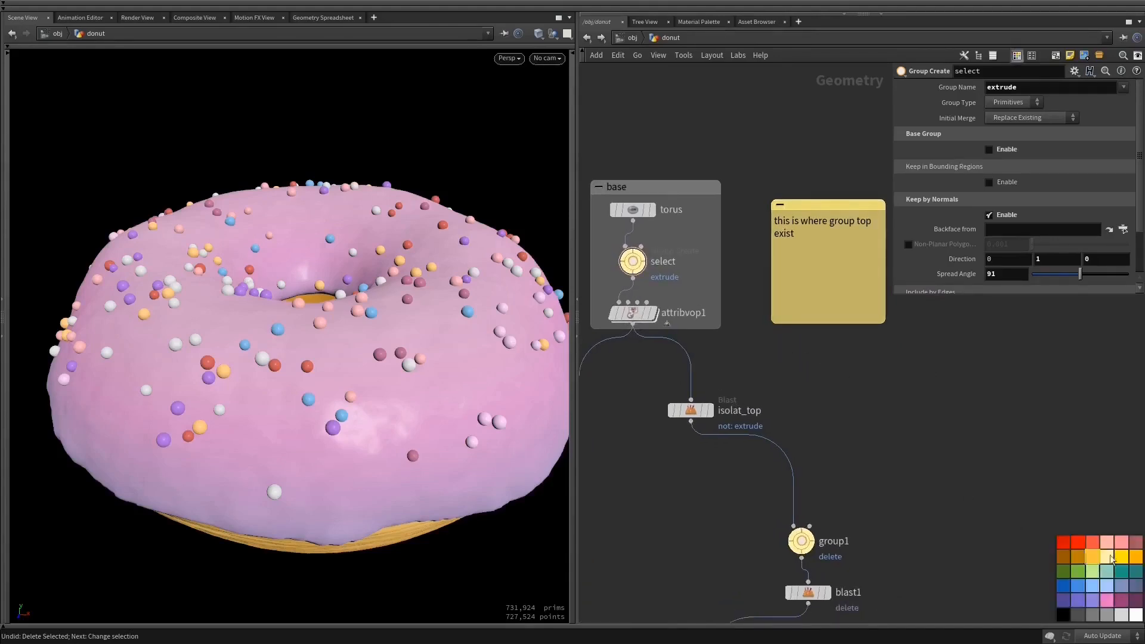
pyautogui.click(637, 211)
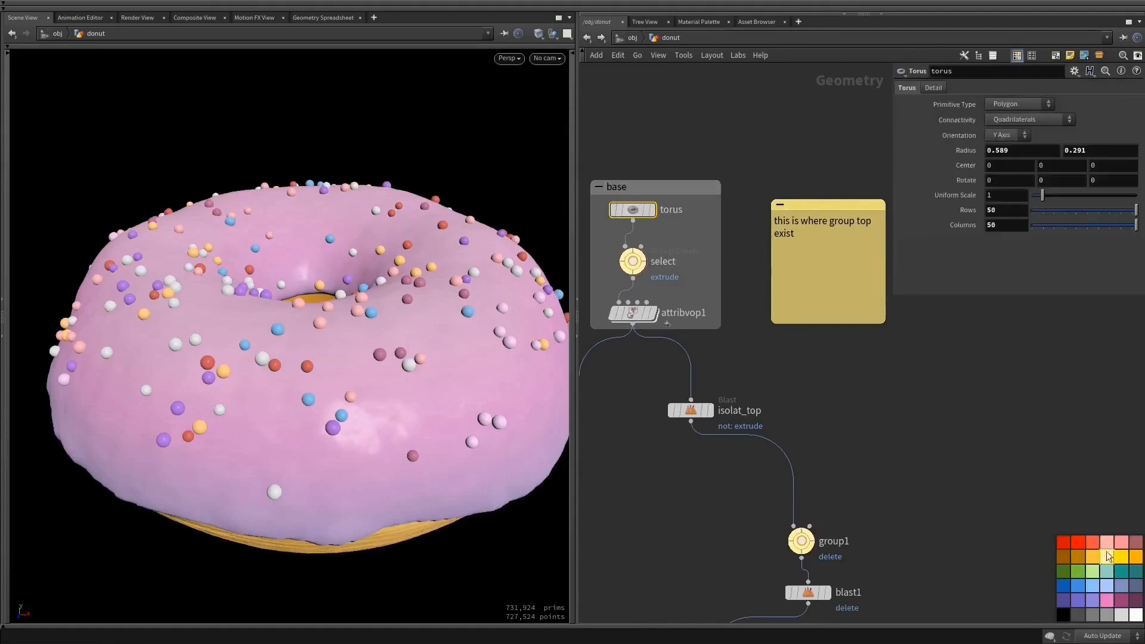
pyautogui.click(1135, 614)
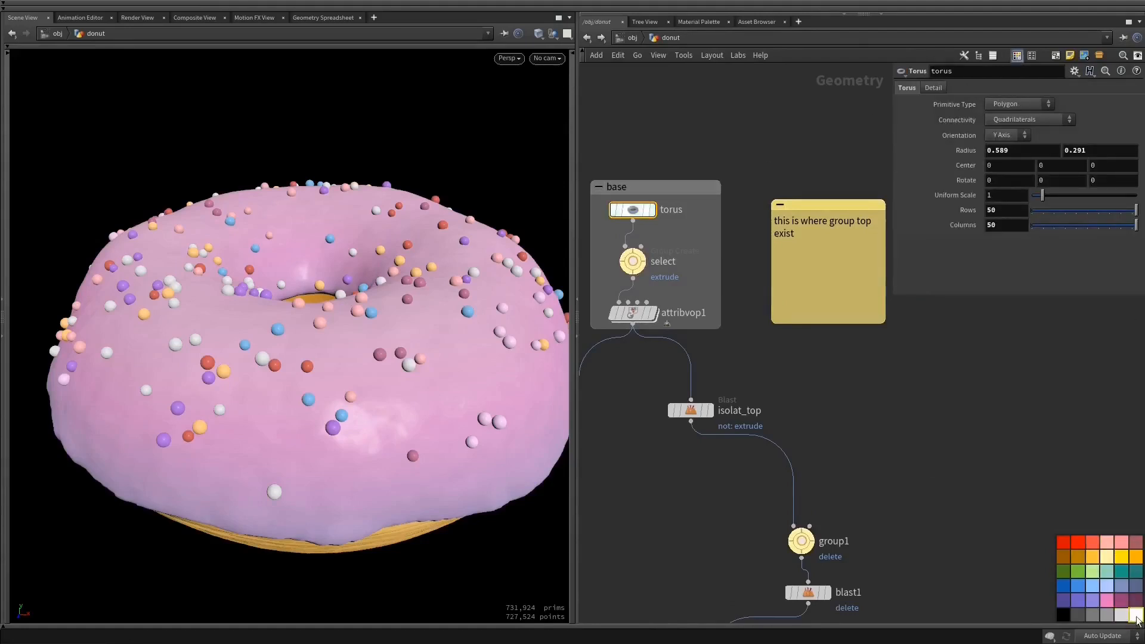
# - Try the plain rectangular node shape from the shape palette on the select node, and restore its circular shape
pyautogui.press('z')
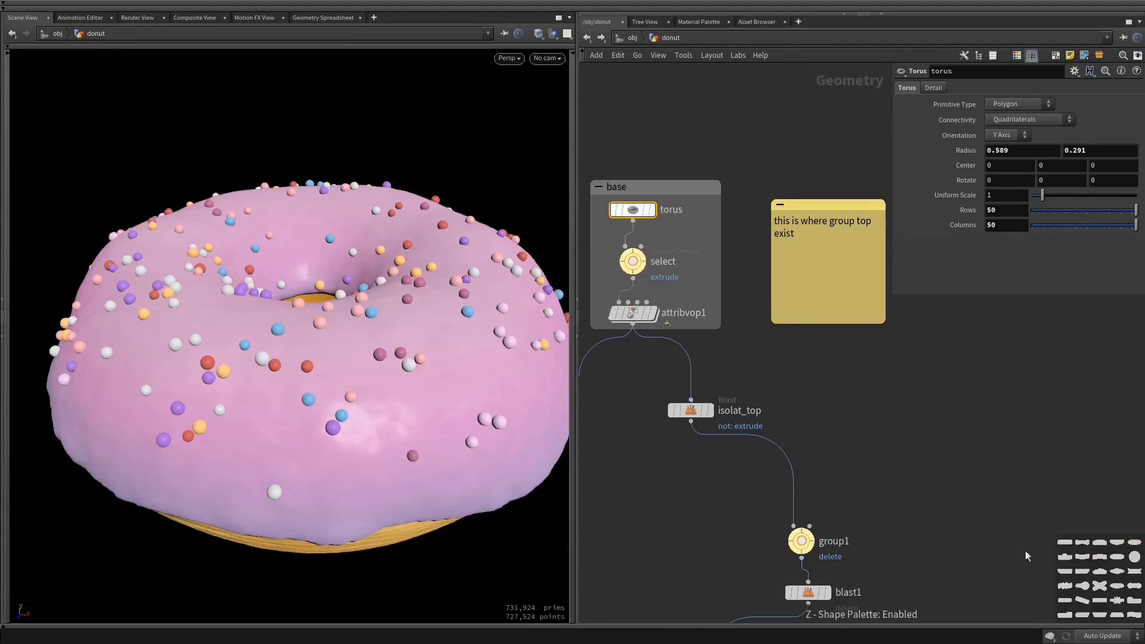
pyautogui.click(633, 264)
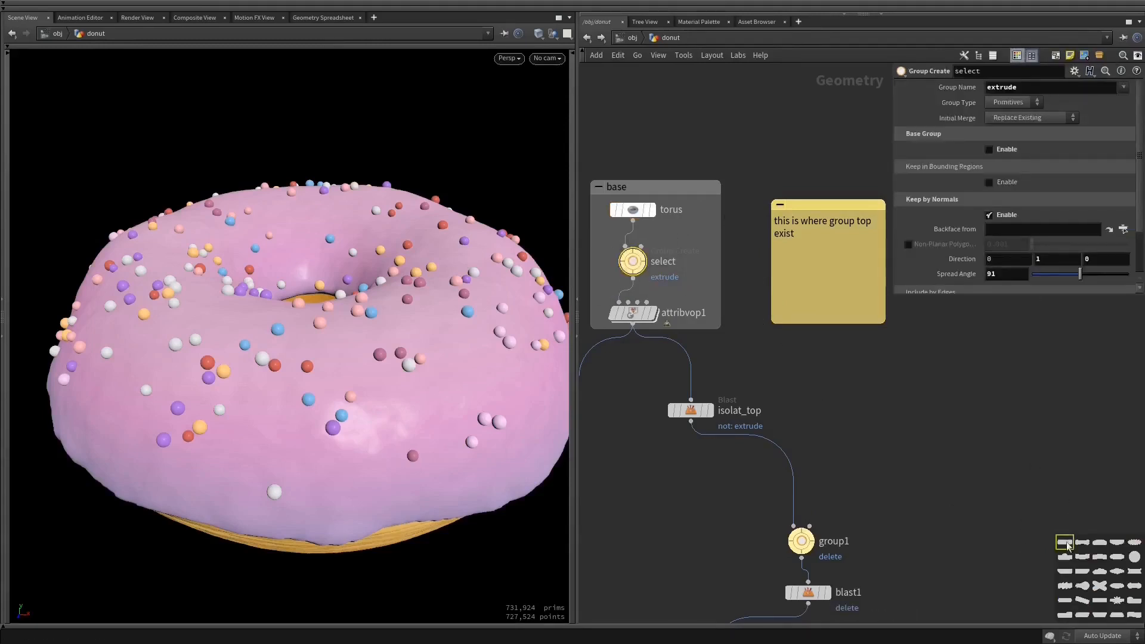
pyautogui.click(1065, 544)
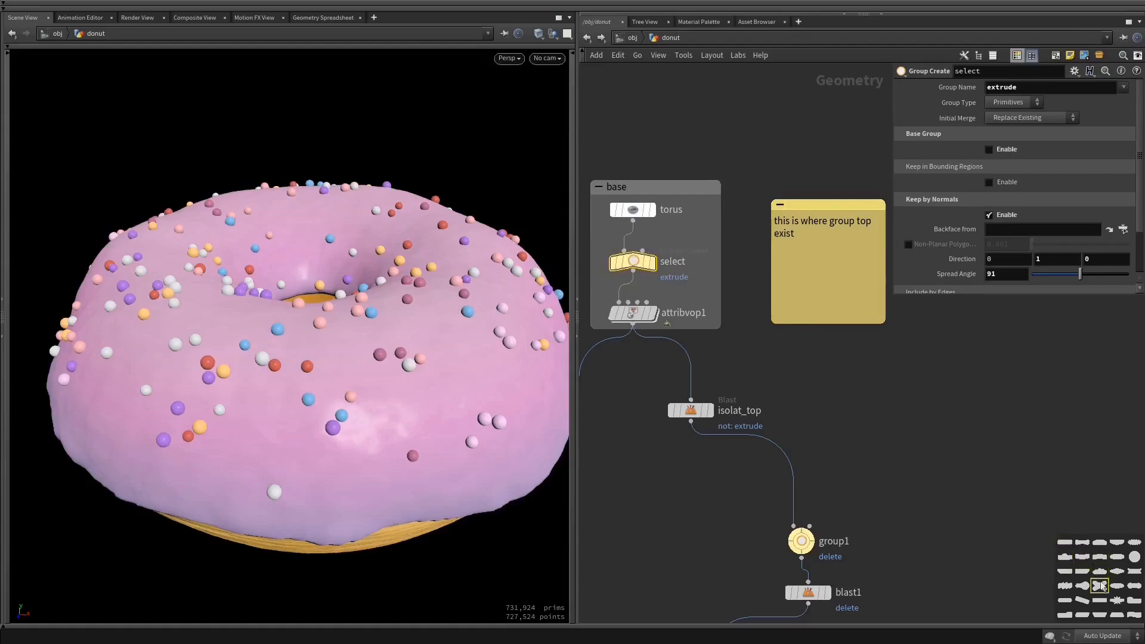
pyautogui.click(1134, 557)
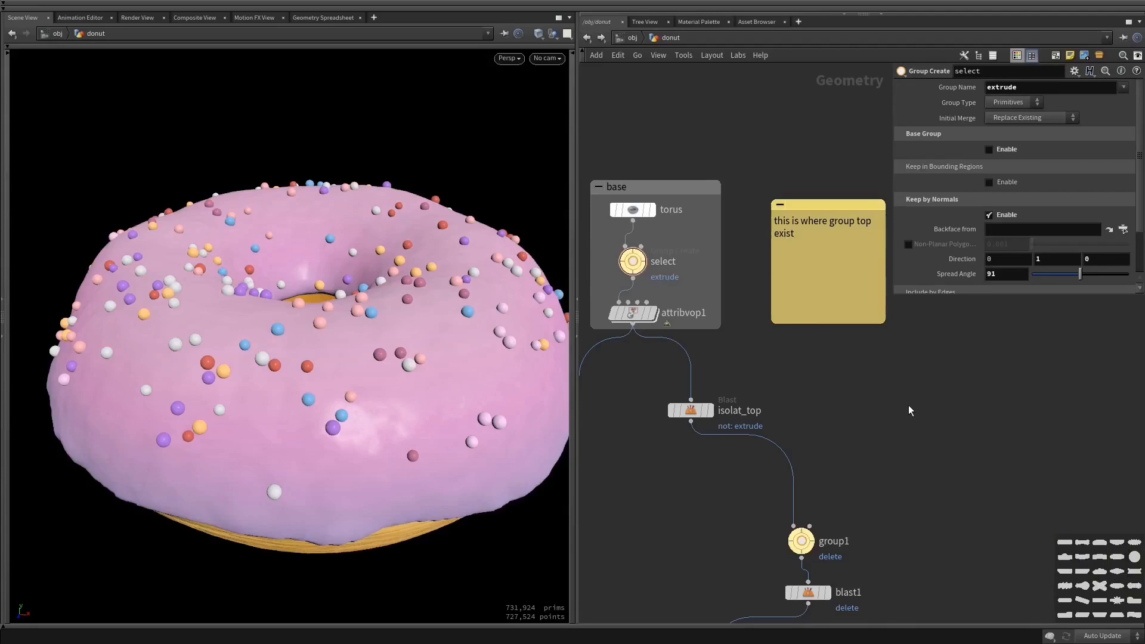
# - Filter the network's tree list for "transform", and locate and frame the transform2 node in the donut network
pyautogui.scroll(-1, 907, 405)
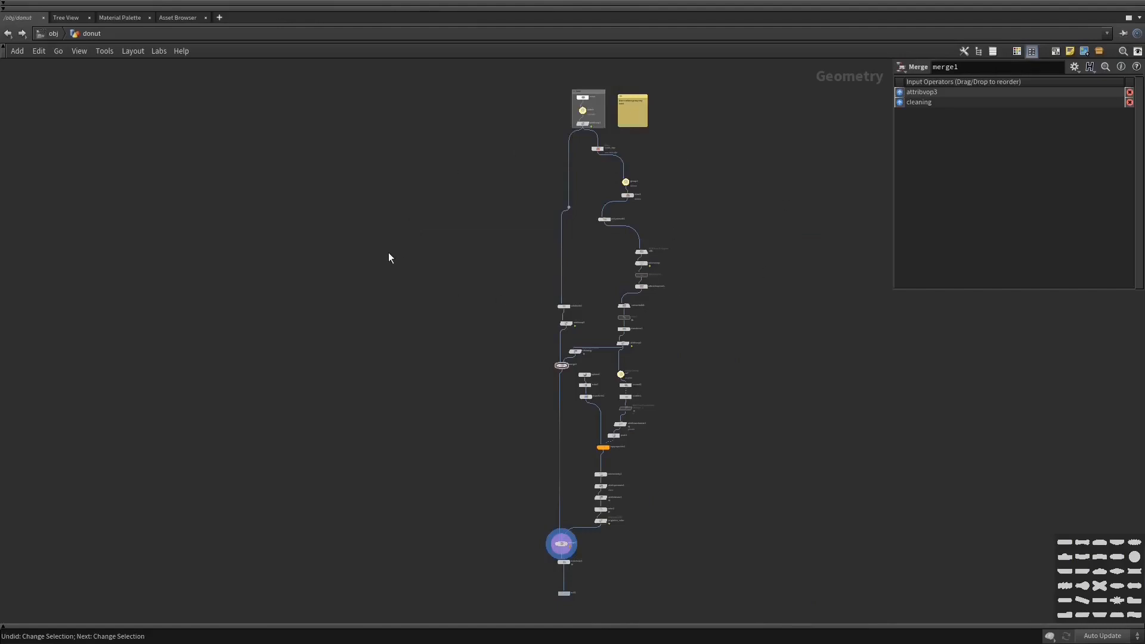
pyautogui.moveTo(453, 273); pyautogui.dragTo(424, 263, button='middle')
pyautogui.moveTo(424, 263)
pyautogui.mouseDown(button='right')
pyautogui.moveTo(391, 259)
pyautogui.moveTo(498, 270)
pyautogui.moveTo(434, 261)
pyautogui.mouseUp(button='right')
pyautogui.click(576, 295)
pyautogui.press('f')
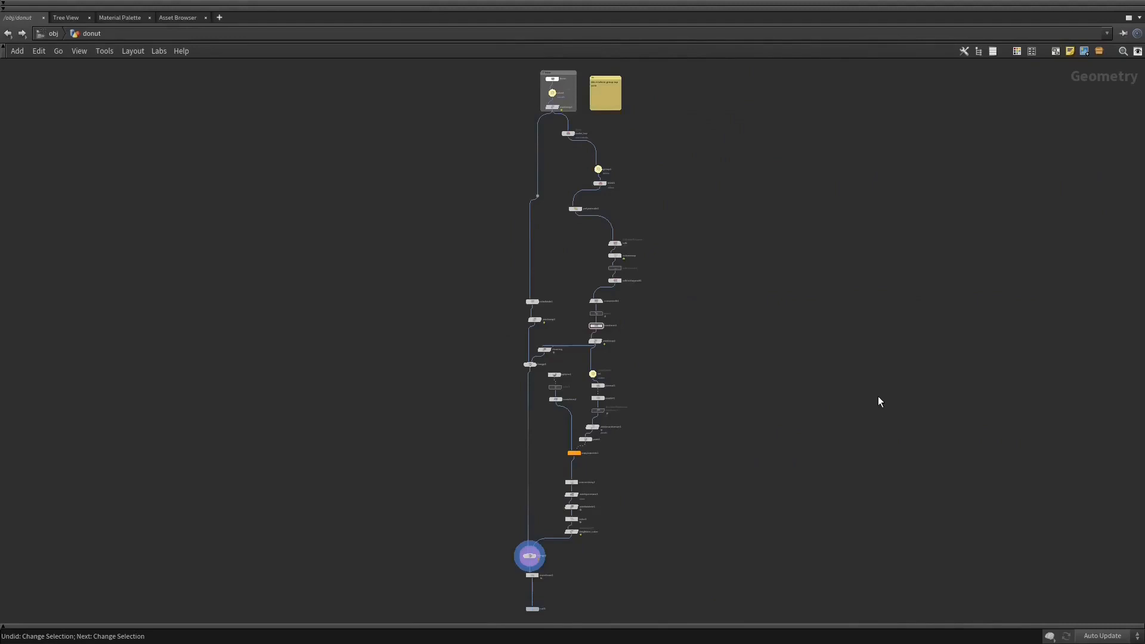
pyautogui.moveTo(844, 377); pyautogui.dragTo(932, 372, button='middle')
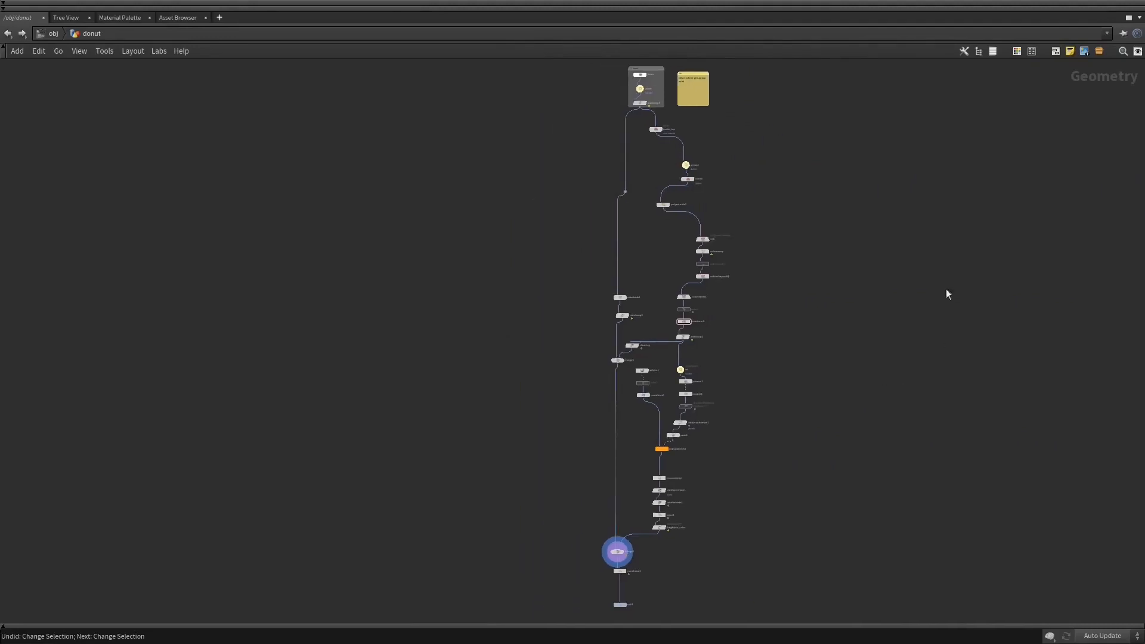
pyautogui.click(978, 51)
pyautogui.write('transform')
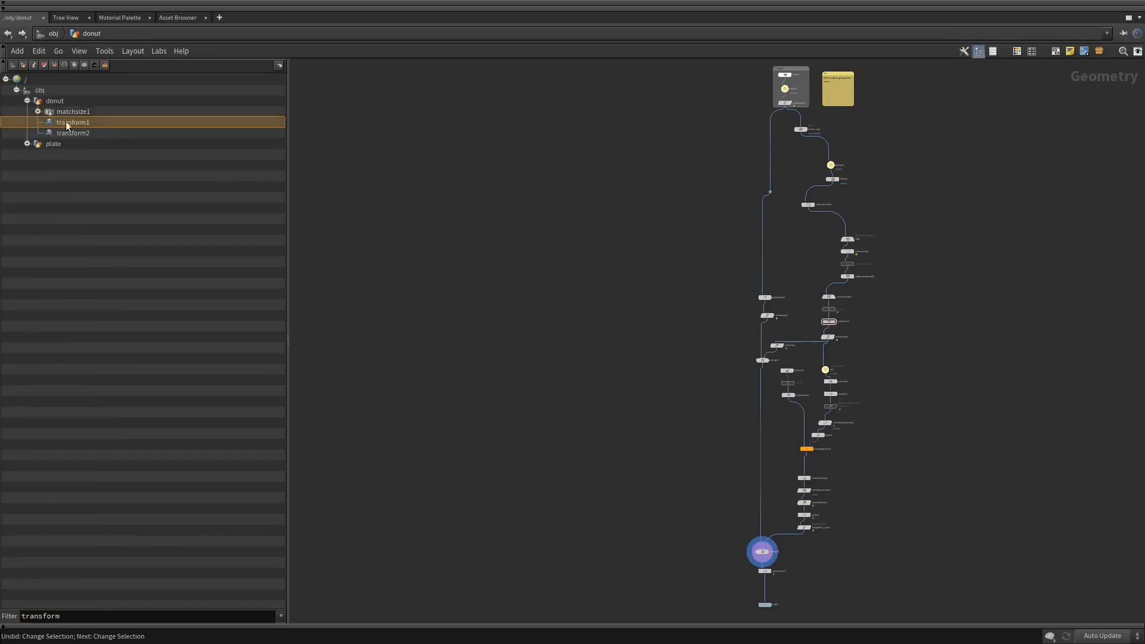
pyautogui.click(77, 133)
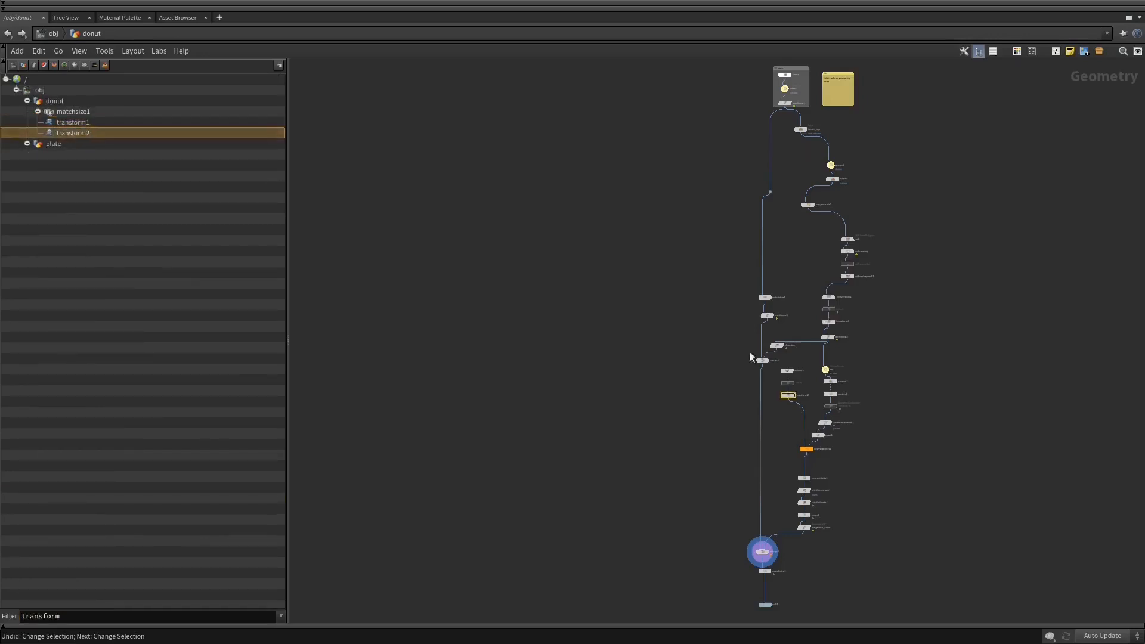
pyautogui.press('f')
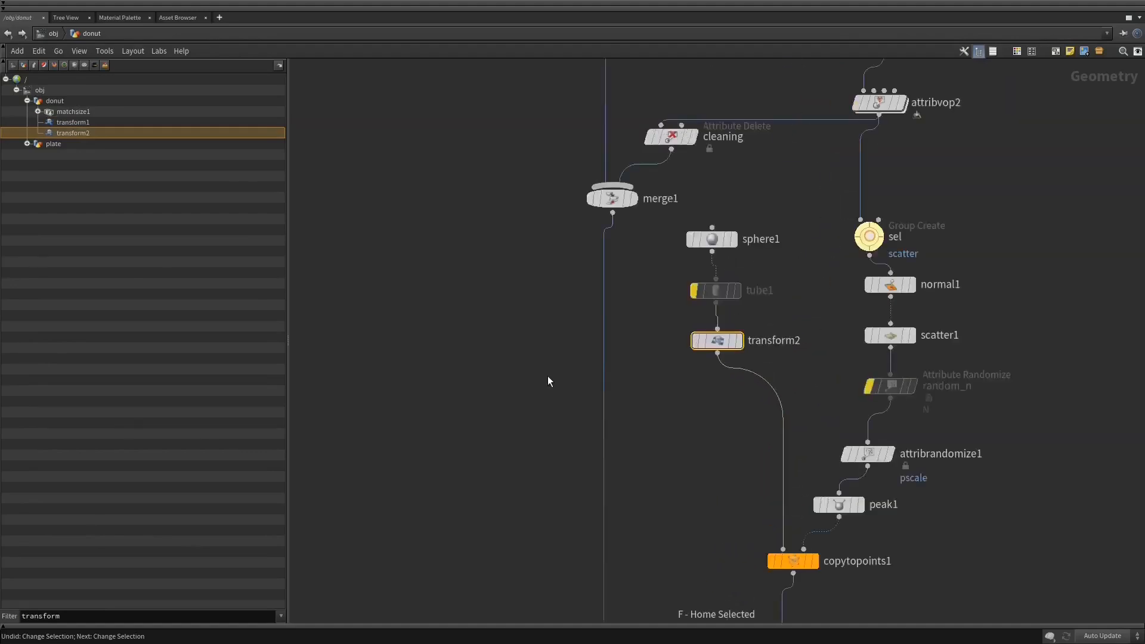
pyautogui.moveTo(576, 374); pyautogui.dragTo(304, 376, button='right')
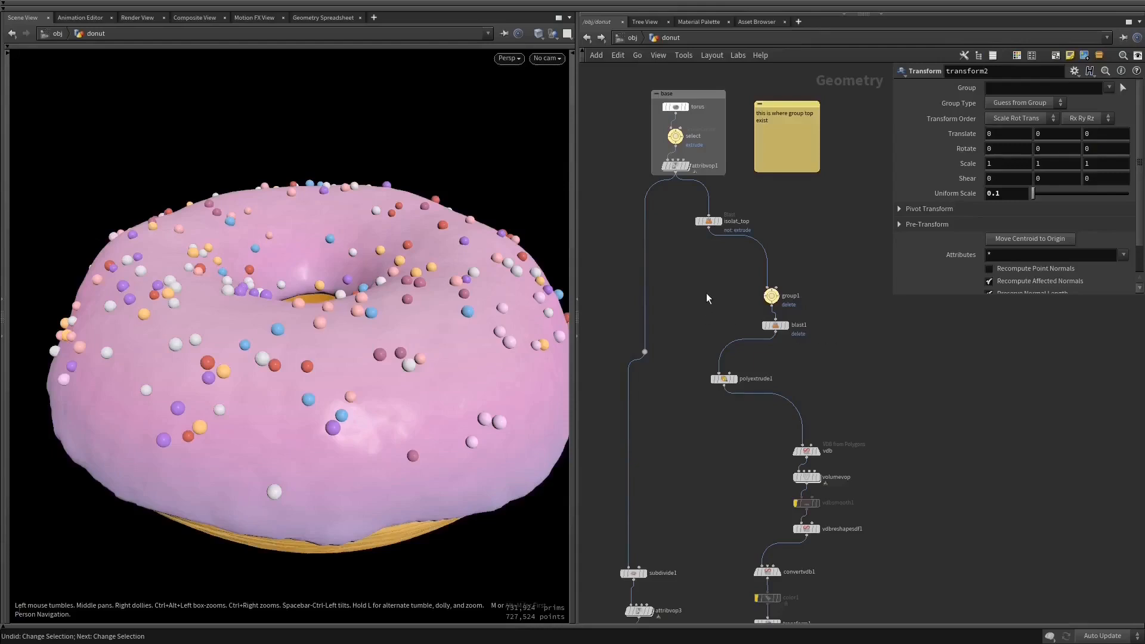
# - Try the automatic arrangement commands on the group1, blast1 and polyextrude1 nodes, and undo the changes
pyautogui.moveTo(684, 287); pyautogui.dragTo(846, 399)
pyautogui.press('l')
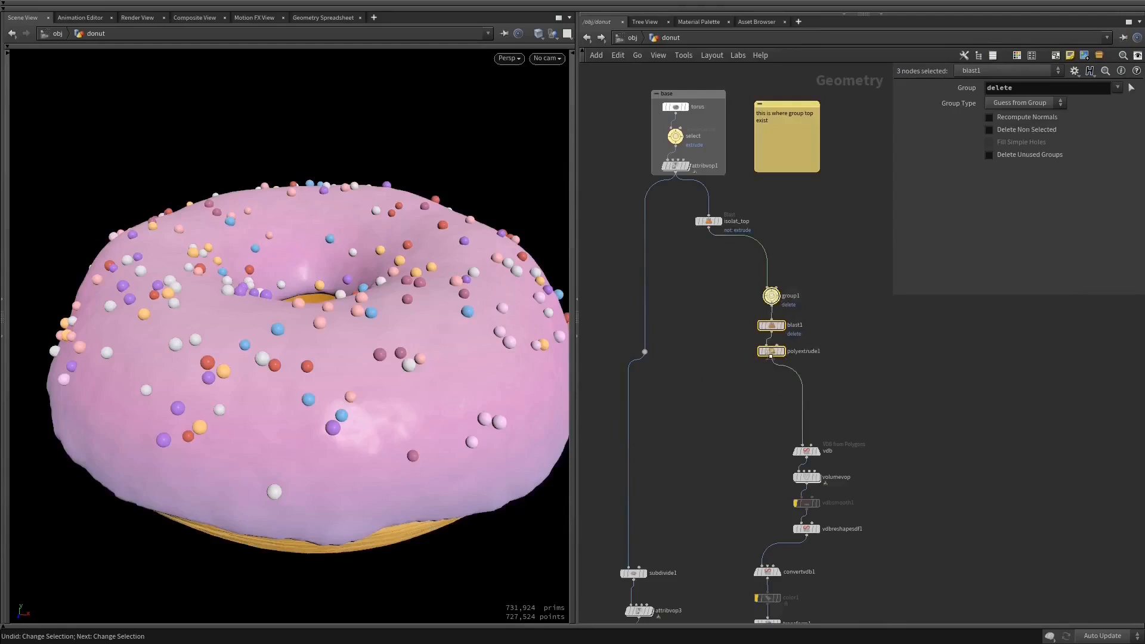
pyautogui.hotkey('ctrl', 'z')
pyautogui.hotkey('ctrl', 'z')
pyautogui.hotkey('ctrl', 'z')
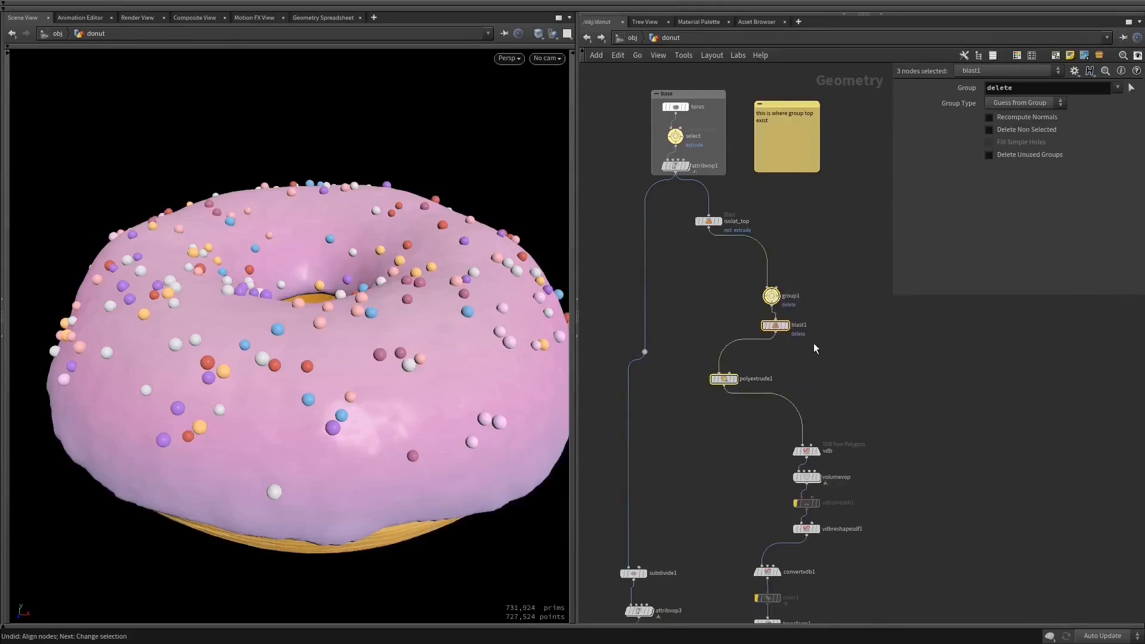
pyautogui.hotkey('shift', 'l')
pyautogui.moveTo(844, 359); pyautogui.dragTo(835, 360, button='middle')
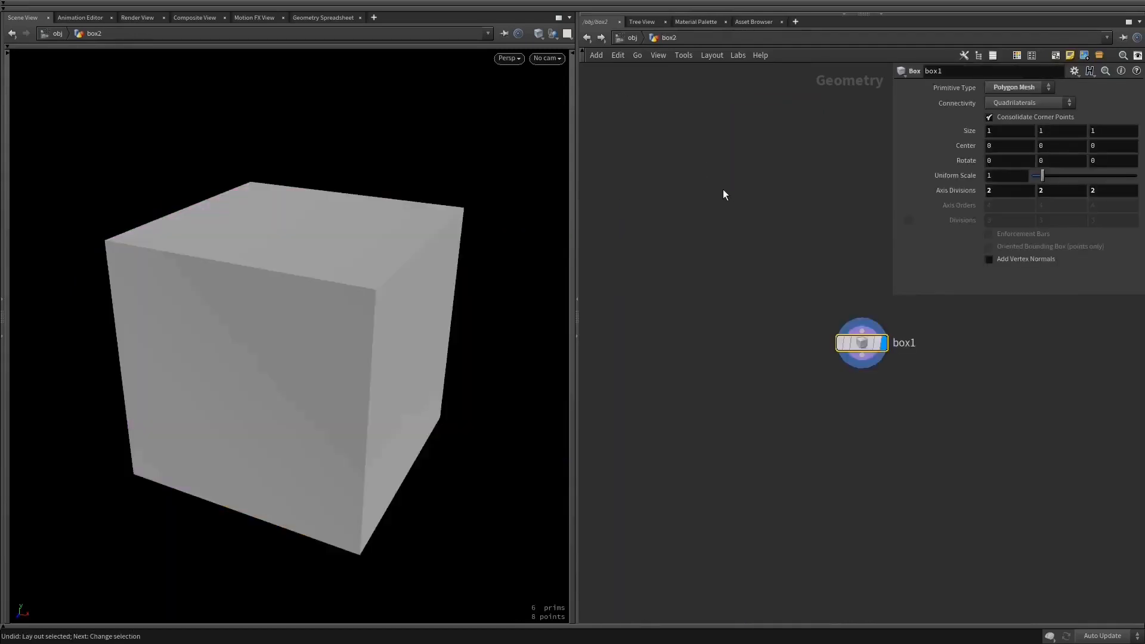
# - Set the viewport shading to Smooth Wire Shaded and show the viewport's display options toolbar
pyautogui.click(539, 33)
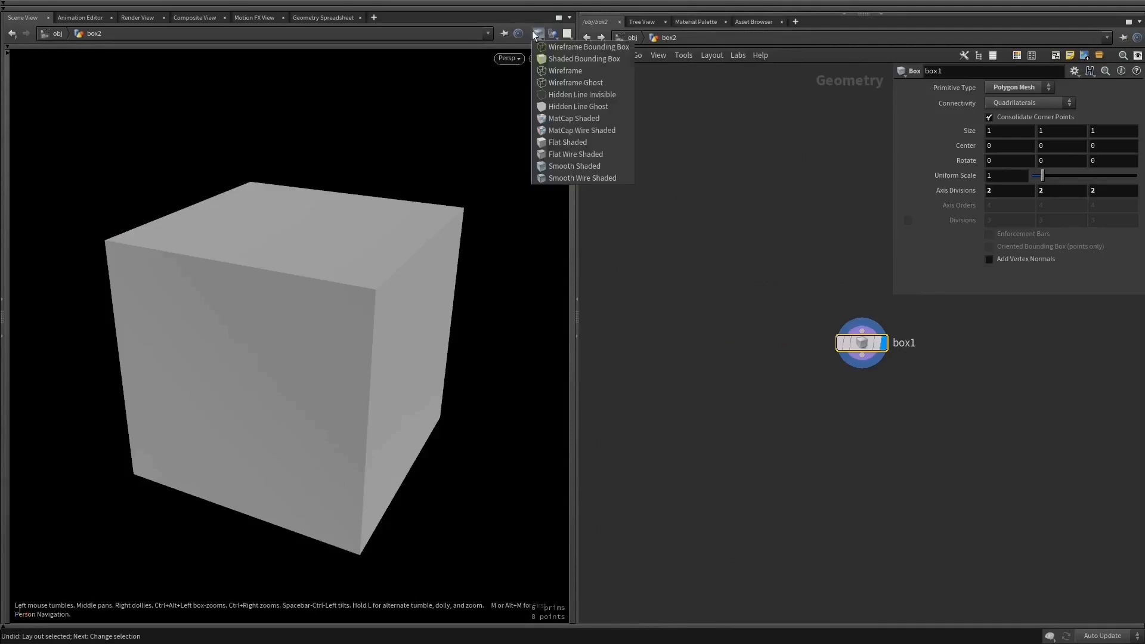
pyautogui.click(573, 178)
pyautogui.click(571, 99)
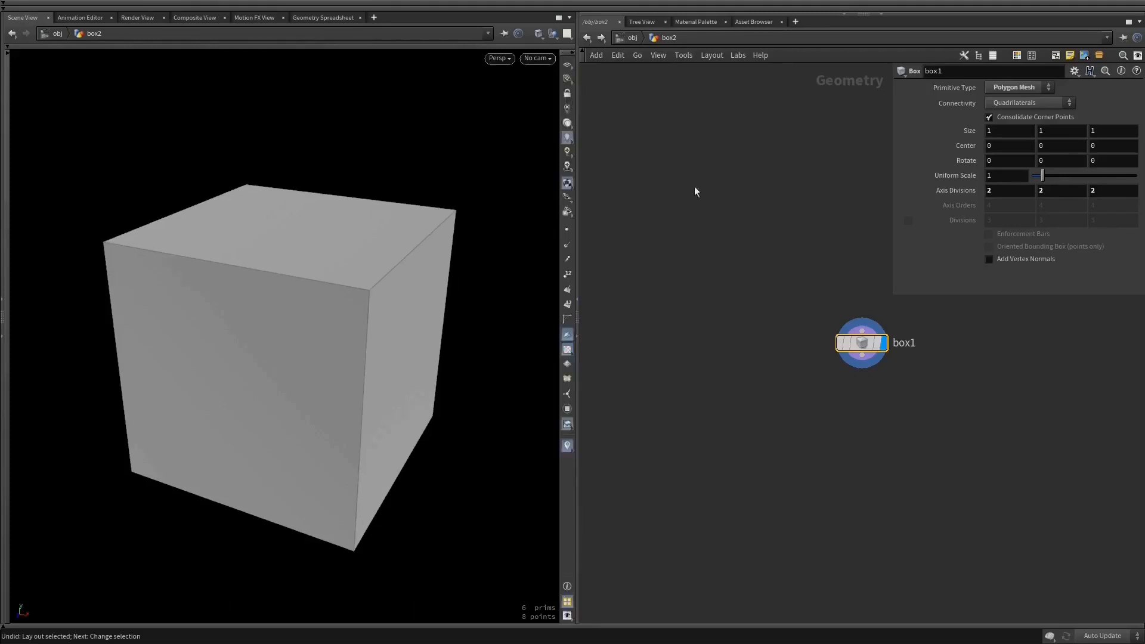
# - Show and hide the viewport's reference grid, and disable the lighting before restoring normal lighting
pyautogui.click(566, 79)
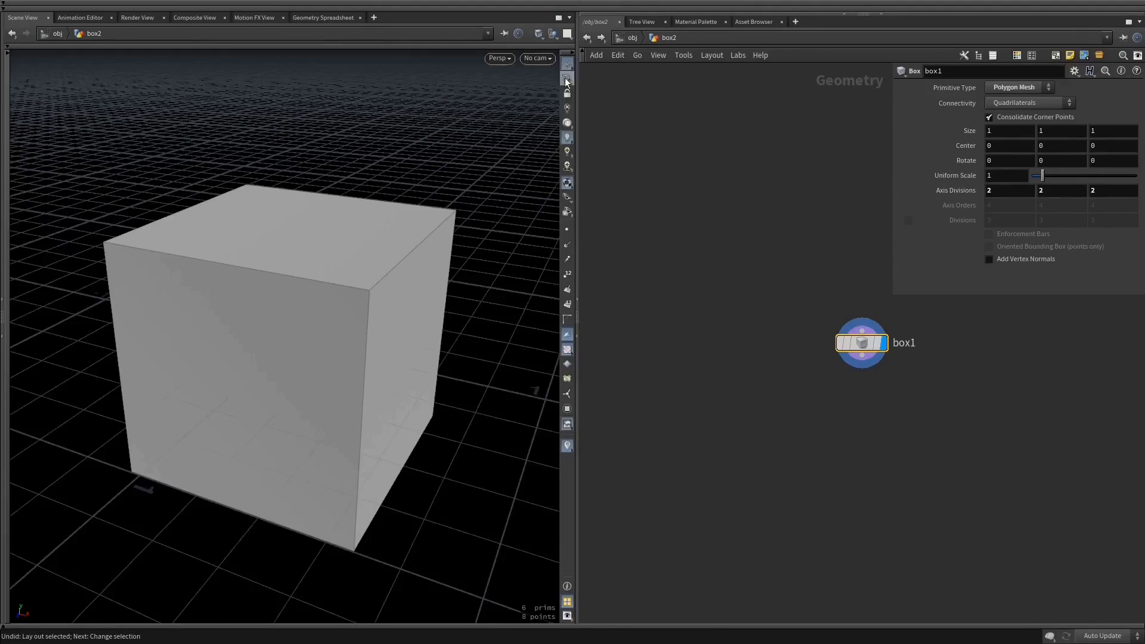
pyautogui.click(566, 80)
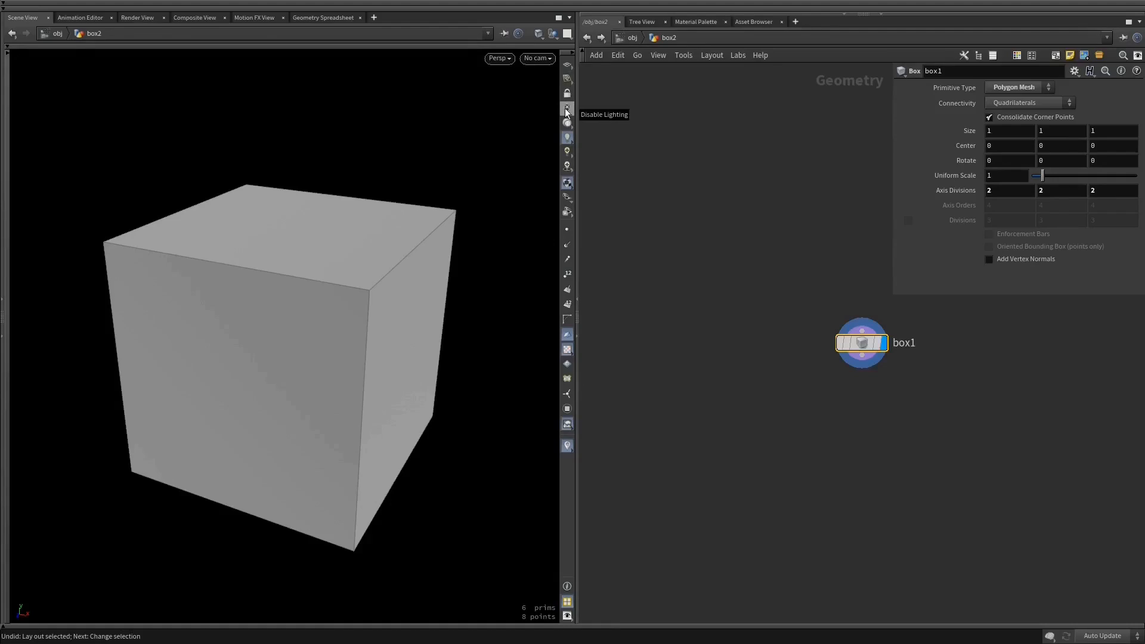
pyautogui.click(566, 111)
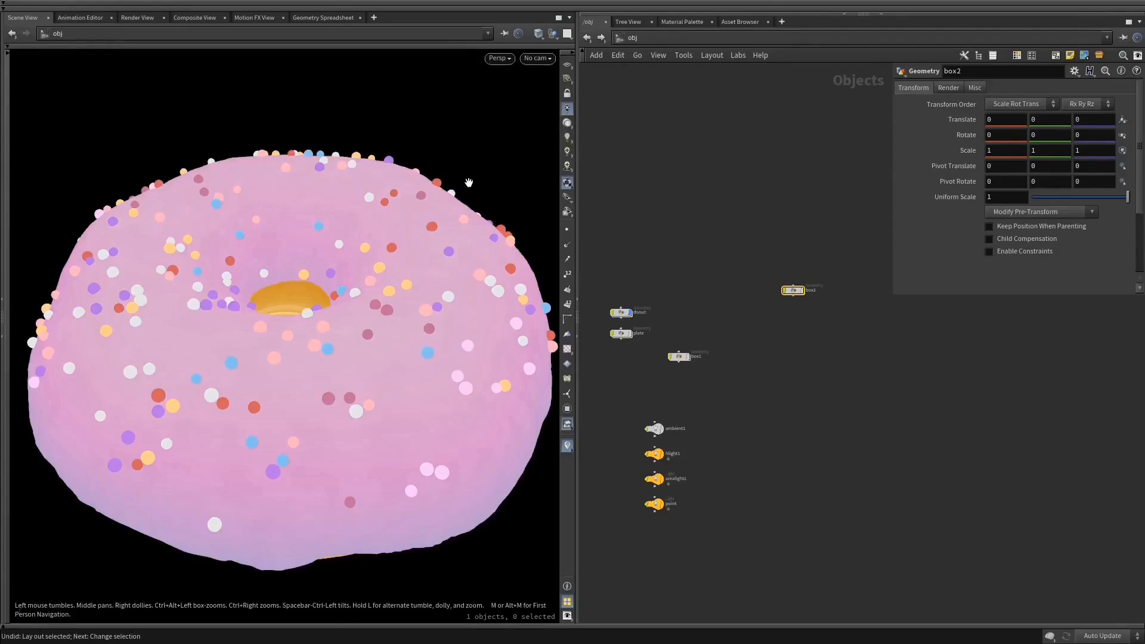
pyautogui.click(567, 137)
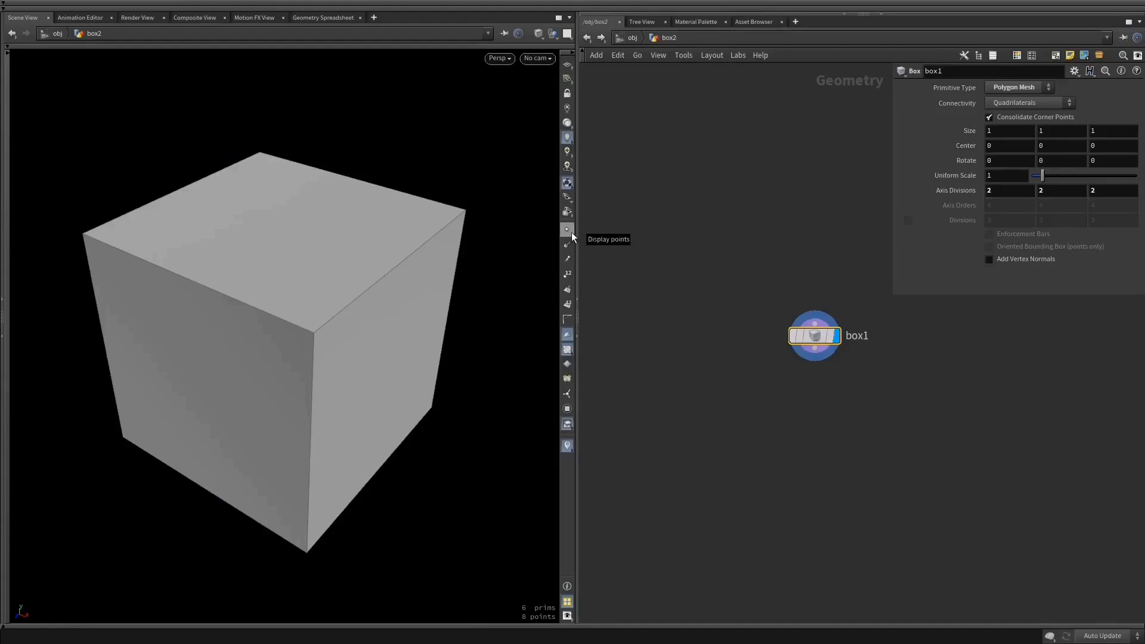
# - Display the box's points and set the point marker size to 7.25 in the viewport's display options
pyautogui.click(567, 229)
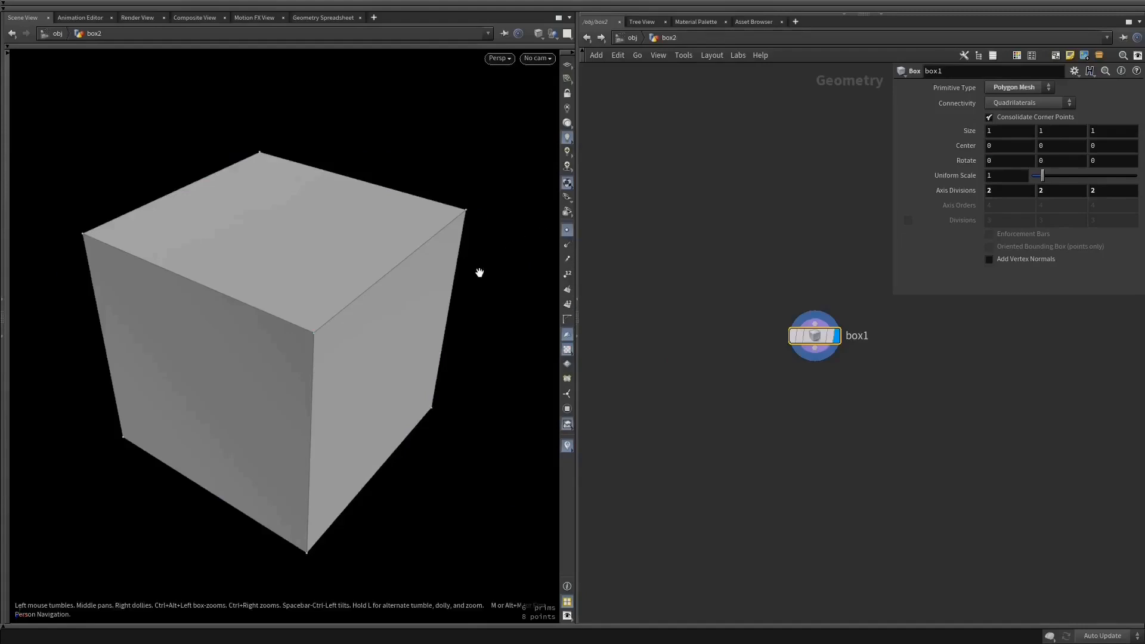
pyautogui.press('d')
pyautogui.moveTo(473, 278); pyautogui.dragTo(721, 308)
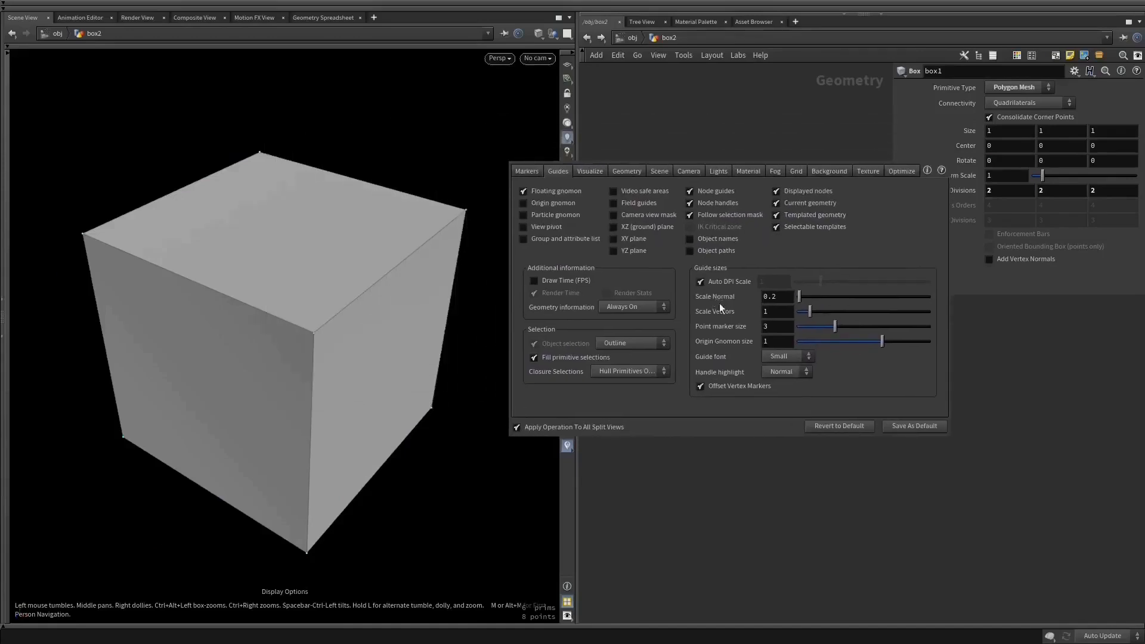
pyautogui.moveTo(834, 326); pyautogui.dragTo(856, 327)
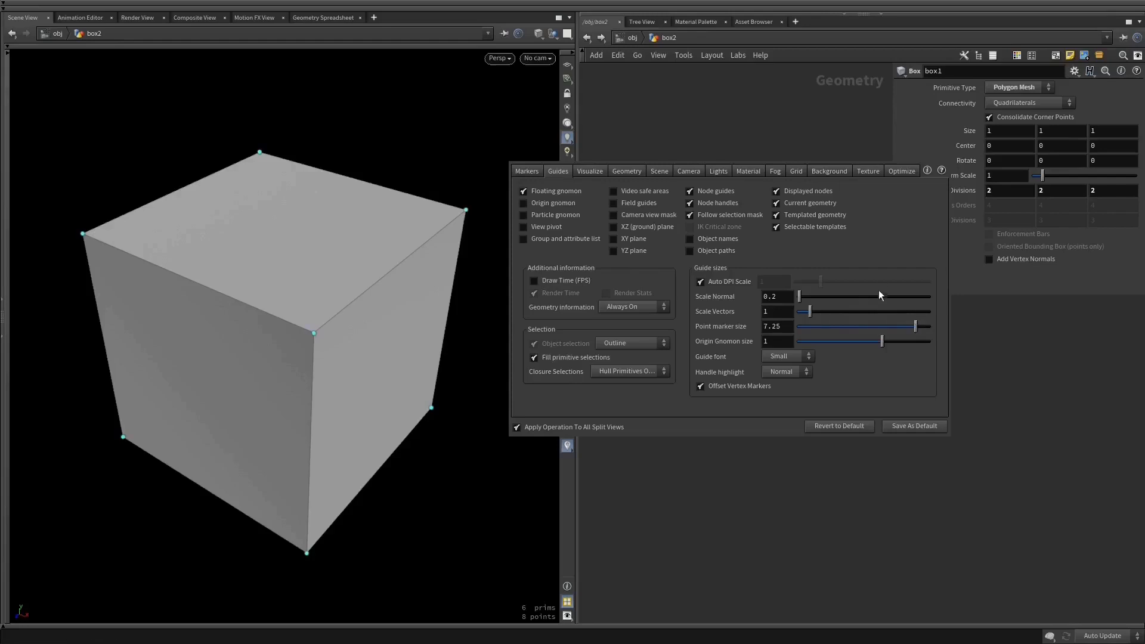
pyautogui.press('Escape')
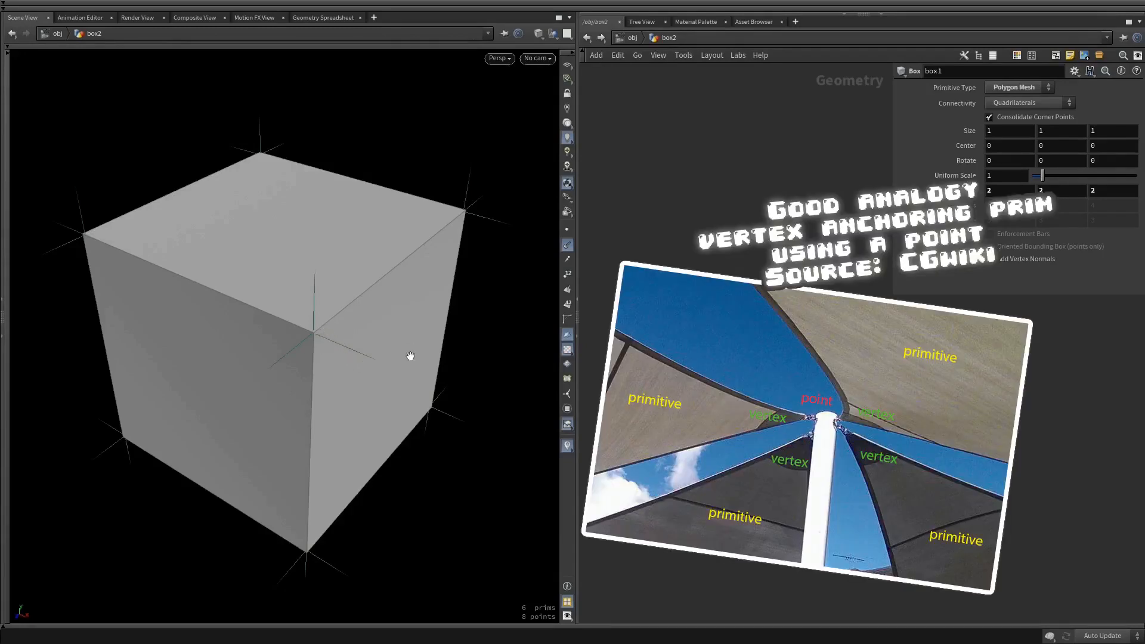
# - Turn off the display of the box's normals in the viewport
pyautogui.click(567, 246)
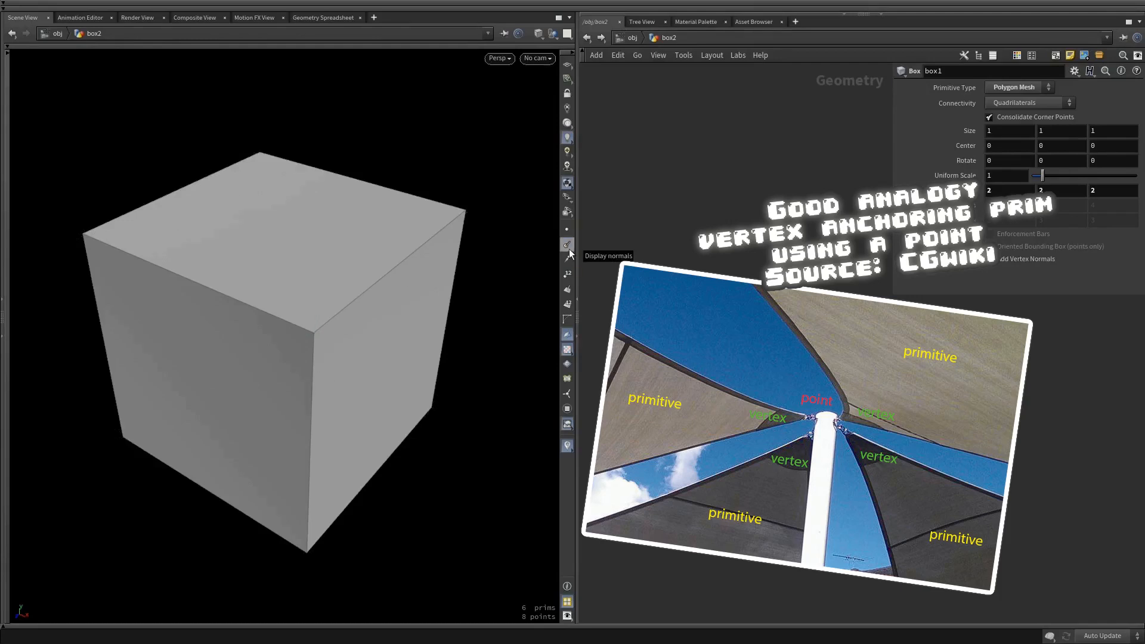
pyautogui.click(569, 248)
pyautogui.click(569, 248)
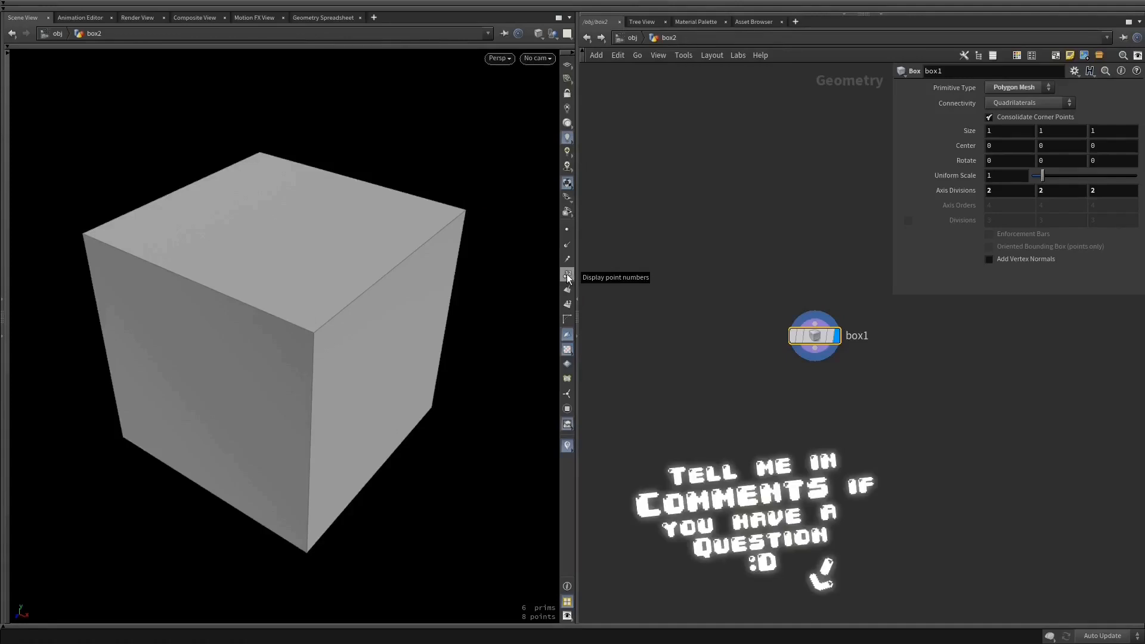
# - Display the box's point numbers and primitive numbers one after the other in the viewport
pyautogui.click(567, 276)
pyautogui.moveTo(298, 325); pyautogui.dragTo(340, 340)
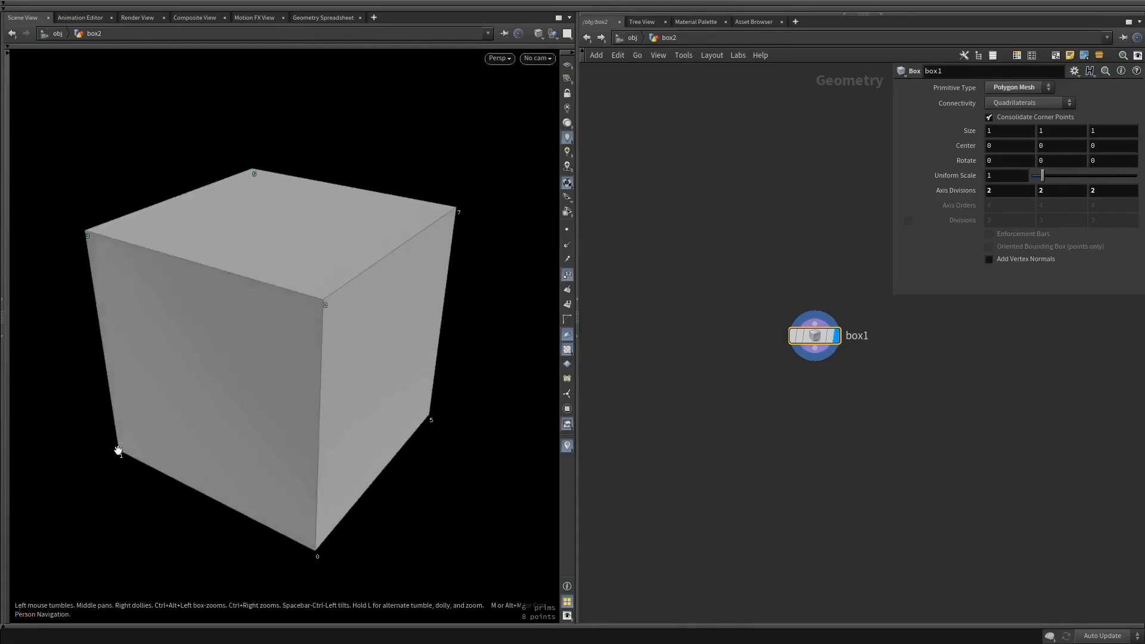
pyautogui.click(567, 275)
pyautogui.click(567, 304)
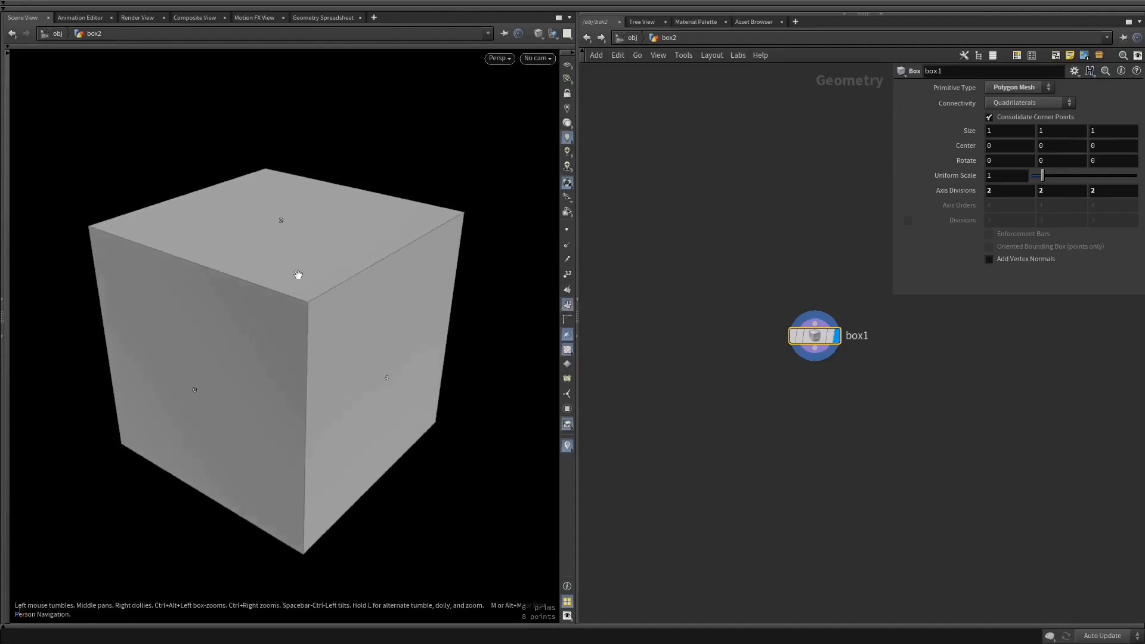
pyautogui.click(567, 291)
pyautogui.click(567, 288)
pyautogui.click(567, 274)
# - Open the Geometry Spreadsheet for box1 and examine the node's info on points, primitives and vertices
pyautogui.click(322, 17)
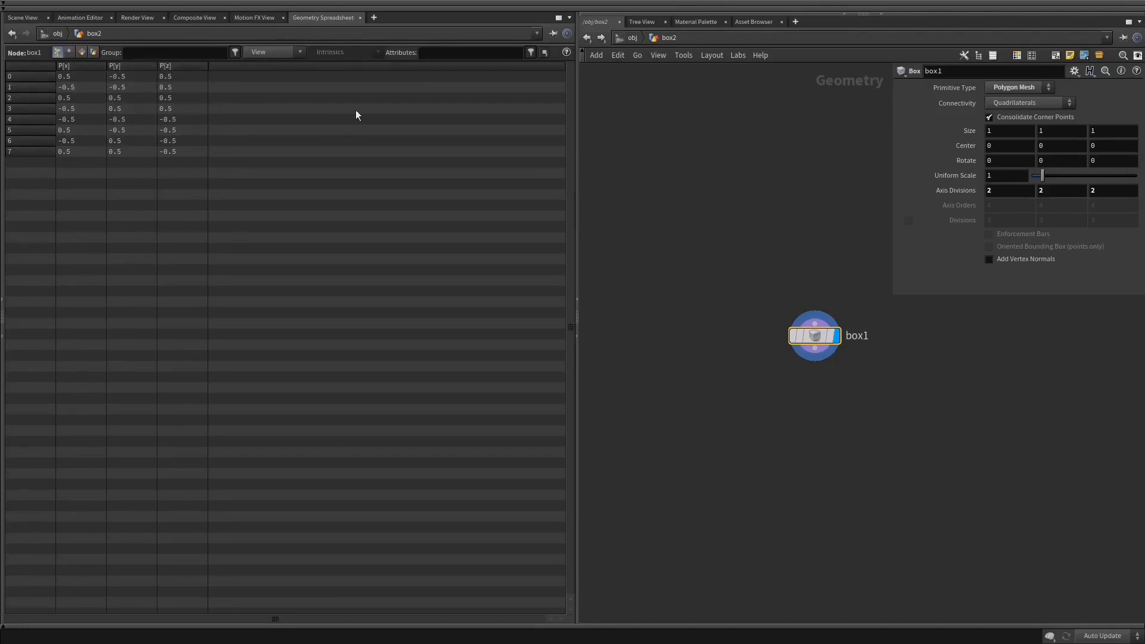
pyautogui.moveTo(818, 342)
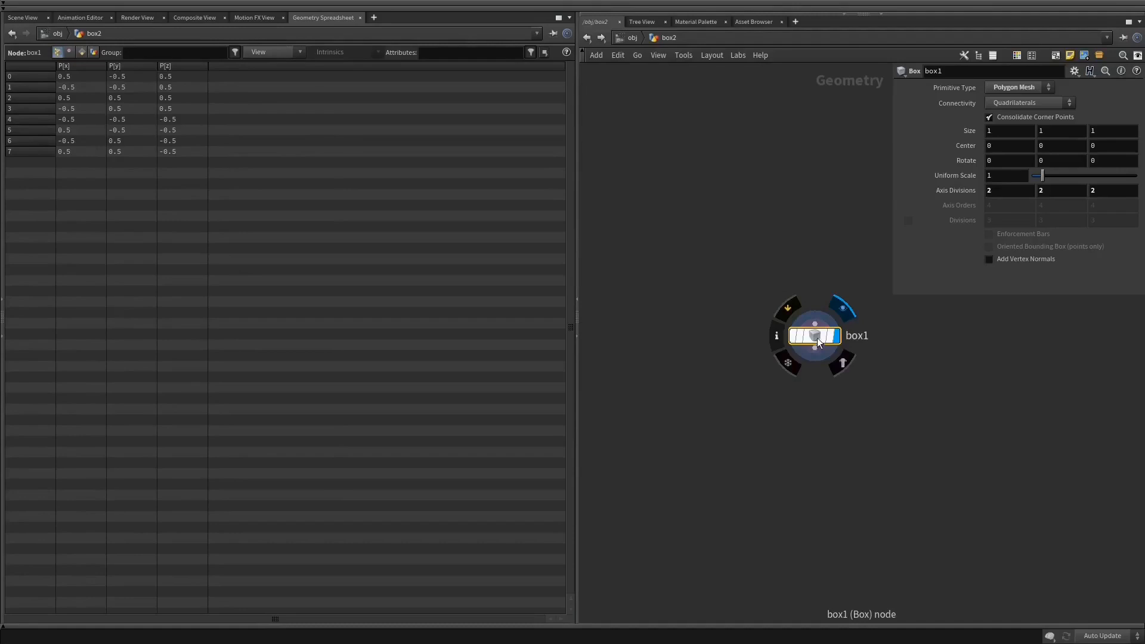
pyautogui.middleClick(818, 341)
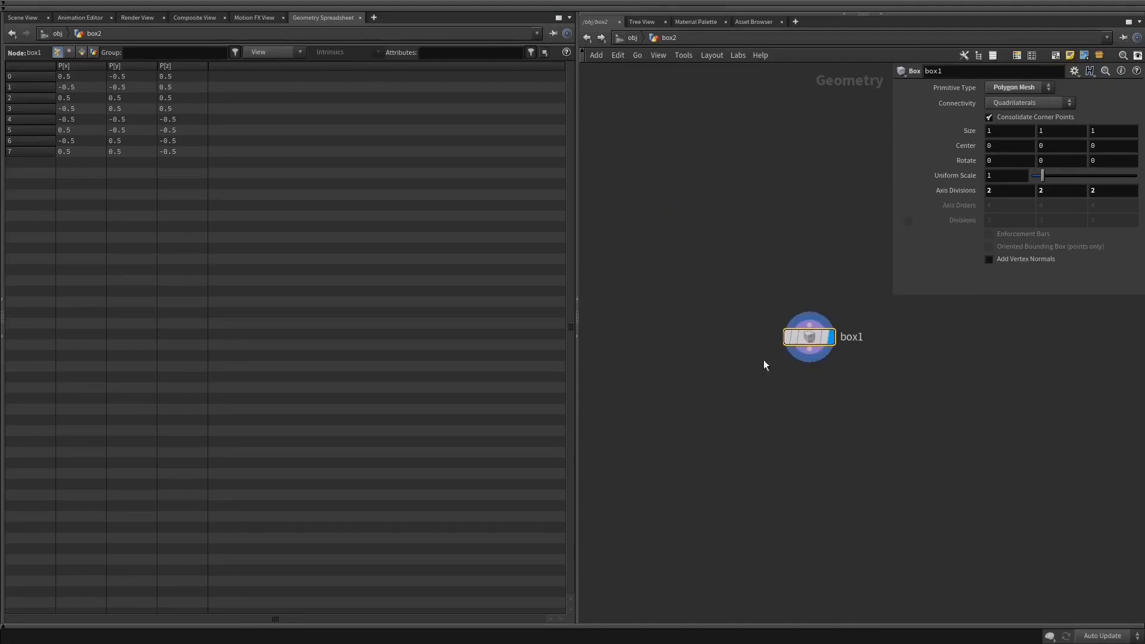
pyautogui.middleClick(800, 335)
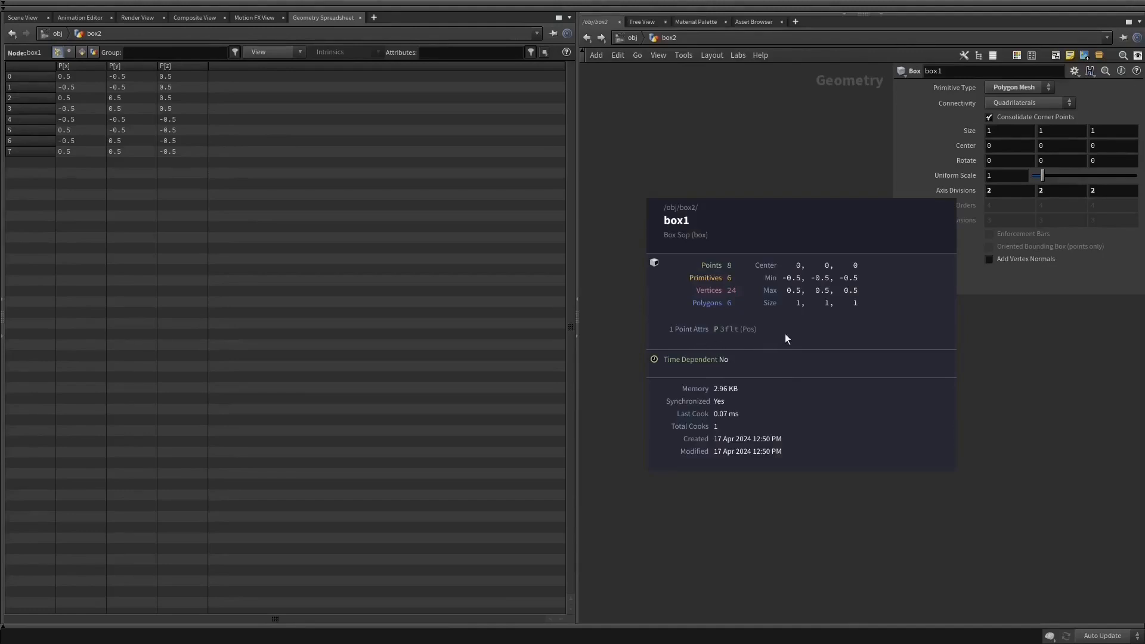
# - View box1's primitive attributes and its detail attributes in the Geometry Spreadsheet
pyautogui.moveTo(695, 242)
pyautogui.mouseDown(button='middle')
pyautogui.moveTo(718, 287)
pyautogui.moveTo(696, 257)
pyautogui.mouseUp(button='middle')
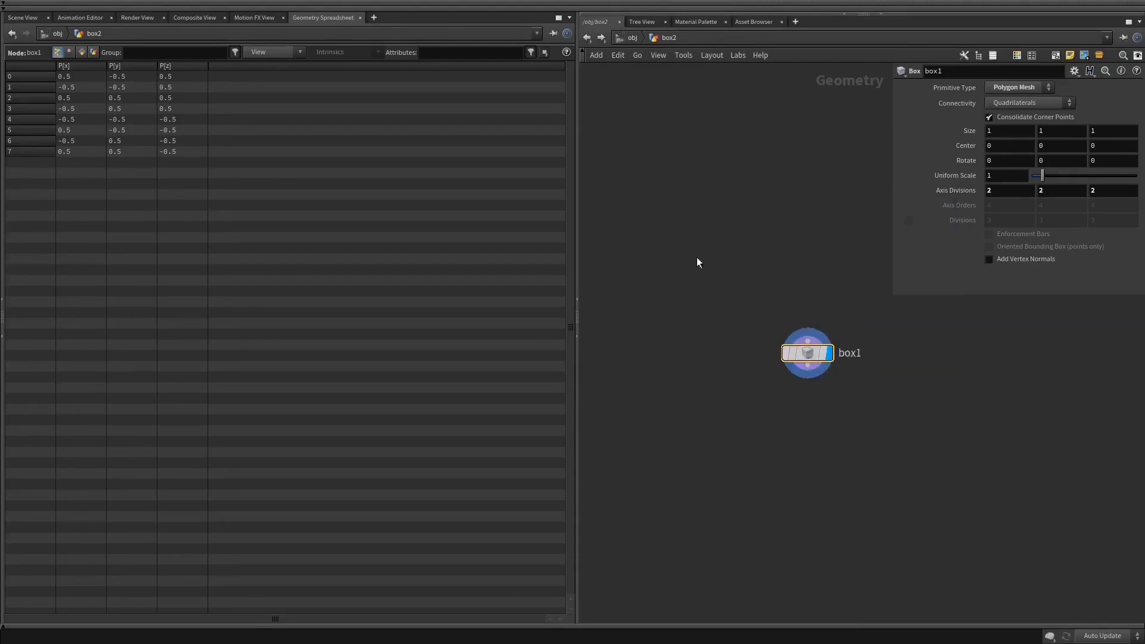
pyautogui.click(85, 52)
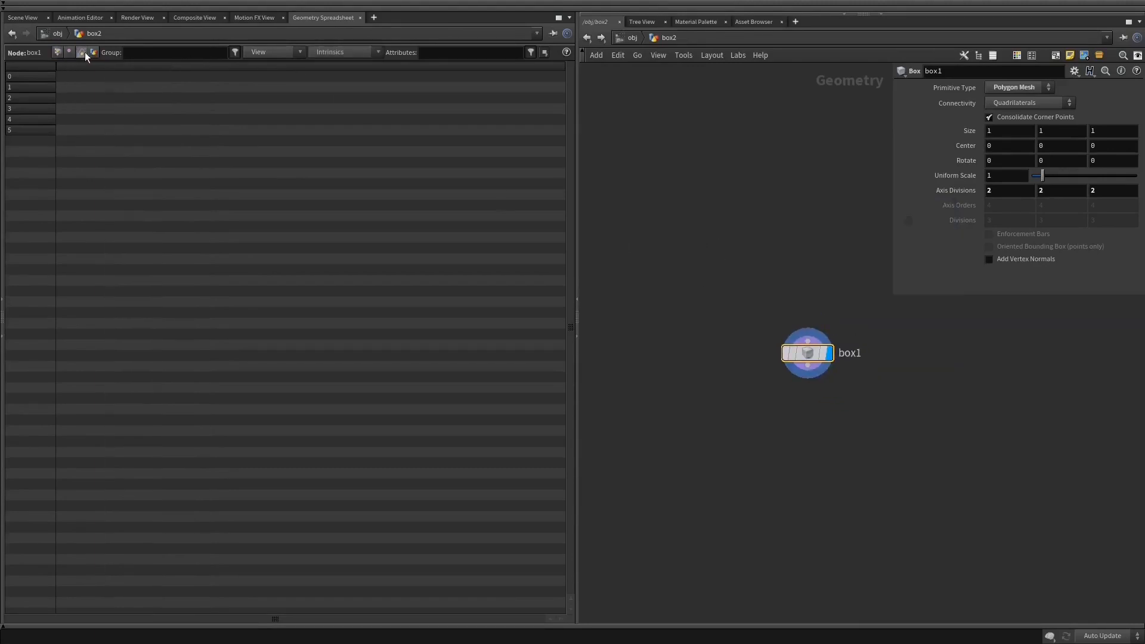
pyautogui.click(94, 52)
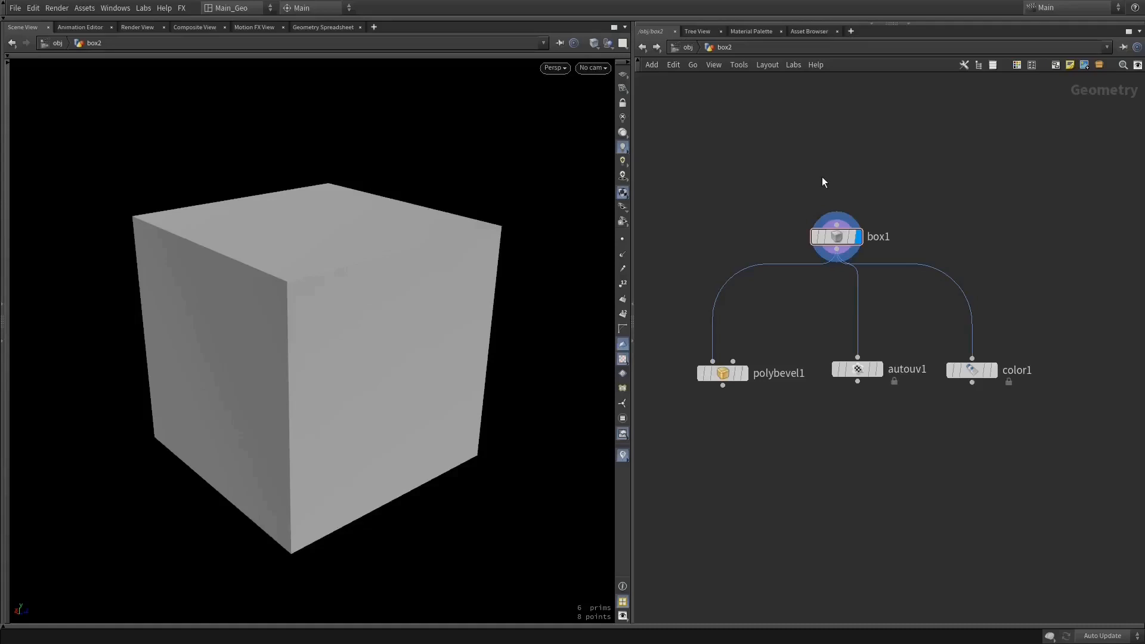
# - Examine the node info of autouv1 and color1 in the network editor
pyautogui.moveTo(829, 239)
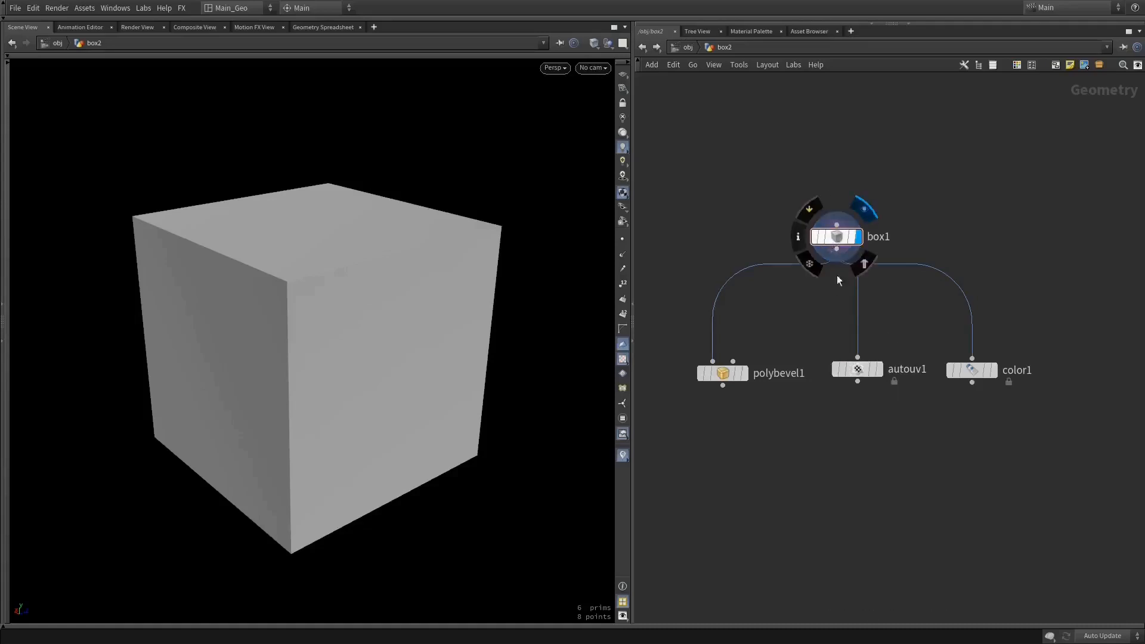
pyautogui.moveTo(857, 374)
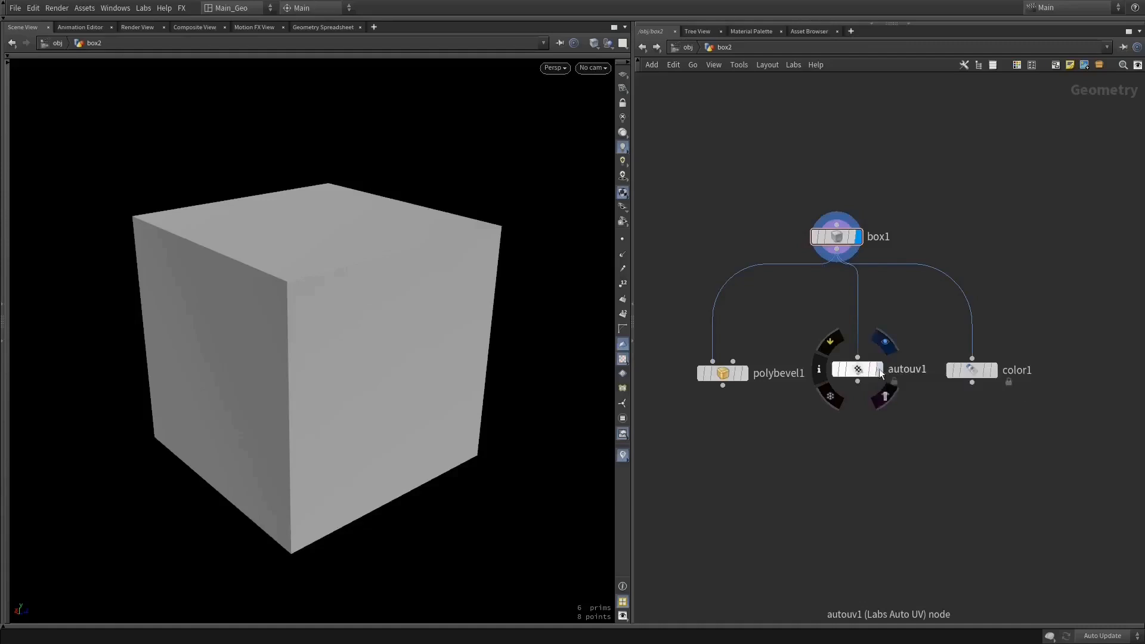
pyautogui.click(860, 372)
pyautogui.middleClick(860, 372)
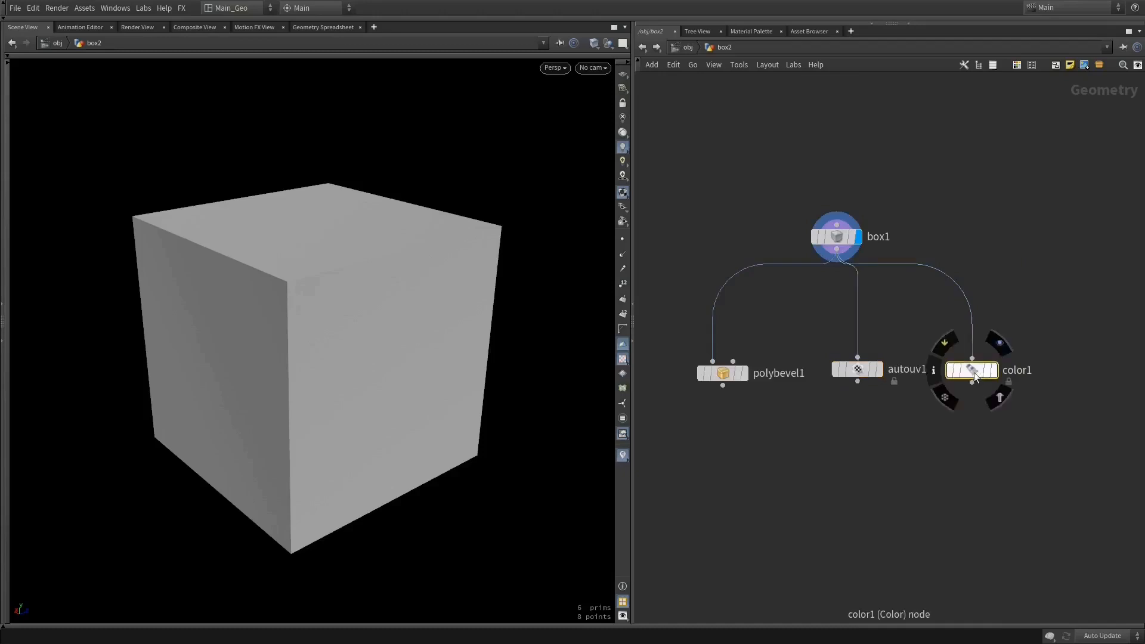
pyautogui.middleClick(974, 372)
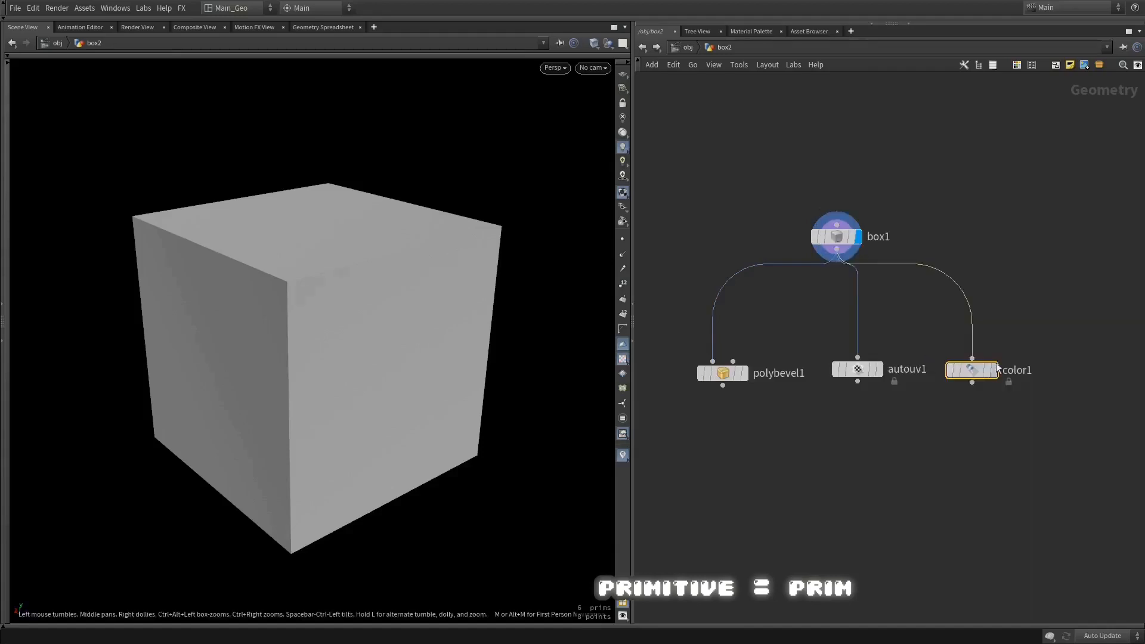
# - Display the results of color1, autouv1 and polybevel1 in turn, viewing autouv1 in the UV view as well
pyautogui.click(992, 370)
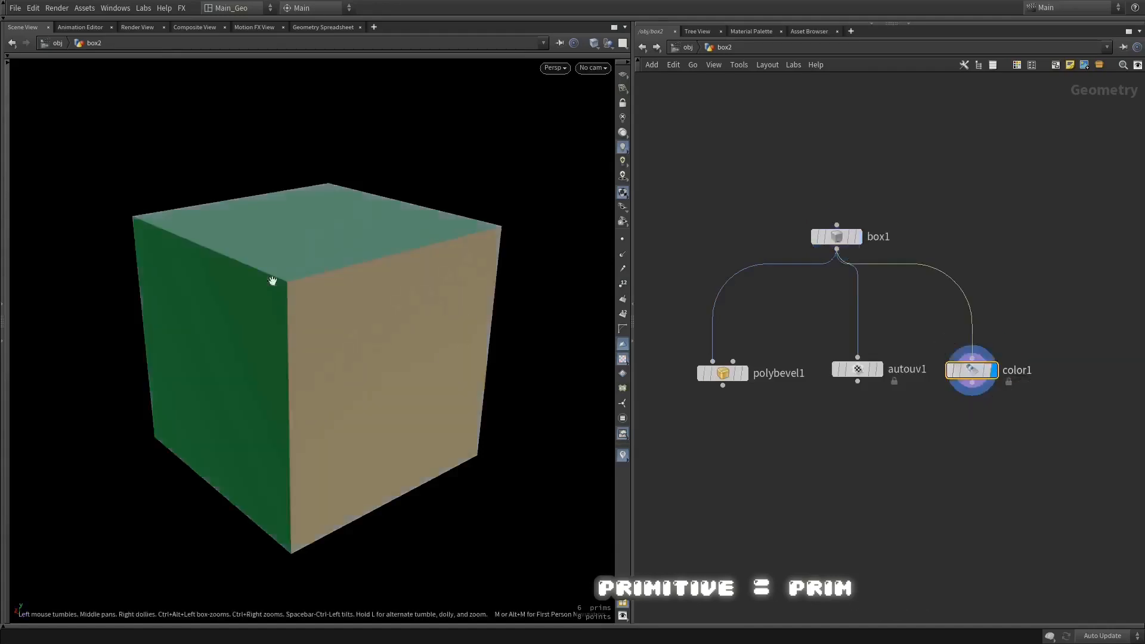
pyautogui.moveTo(329, 294)
pyautogui.mouseDown()
pyautogui.moveTo(316, 295)
pyautogui.moveTo(336, 296)
pyautogui.mouseUp()
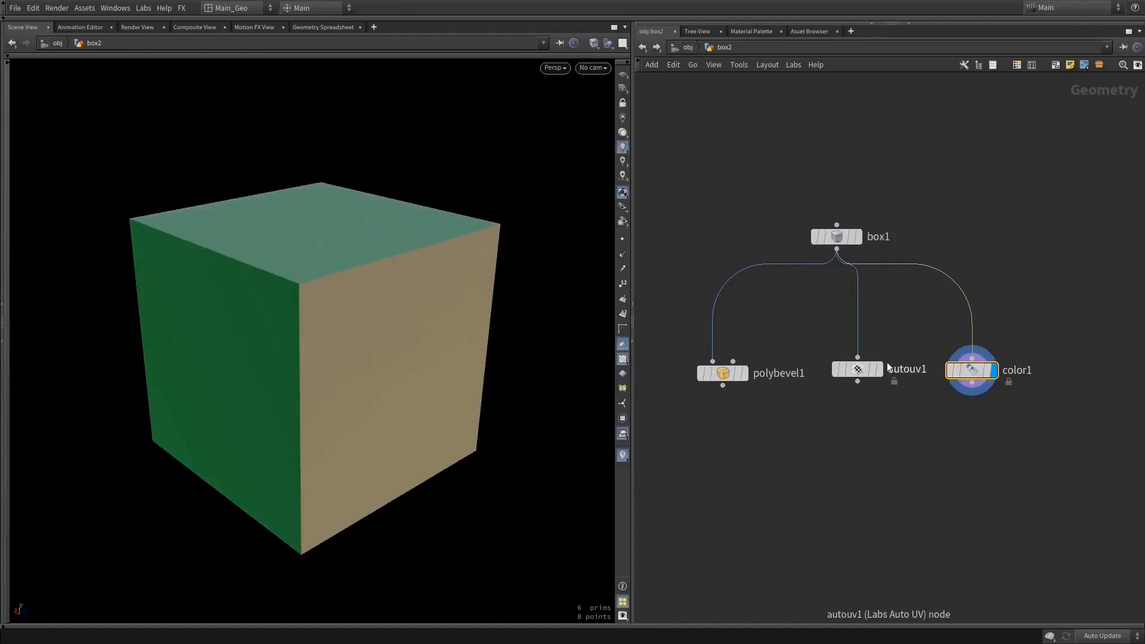
pyautogui.click(878, 369)
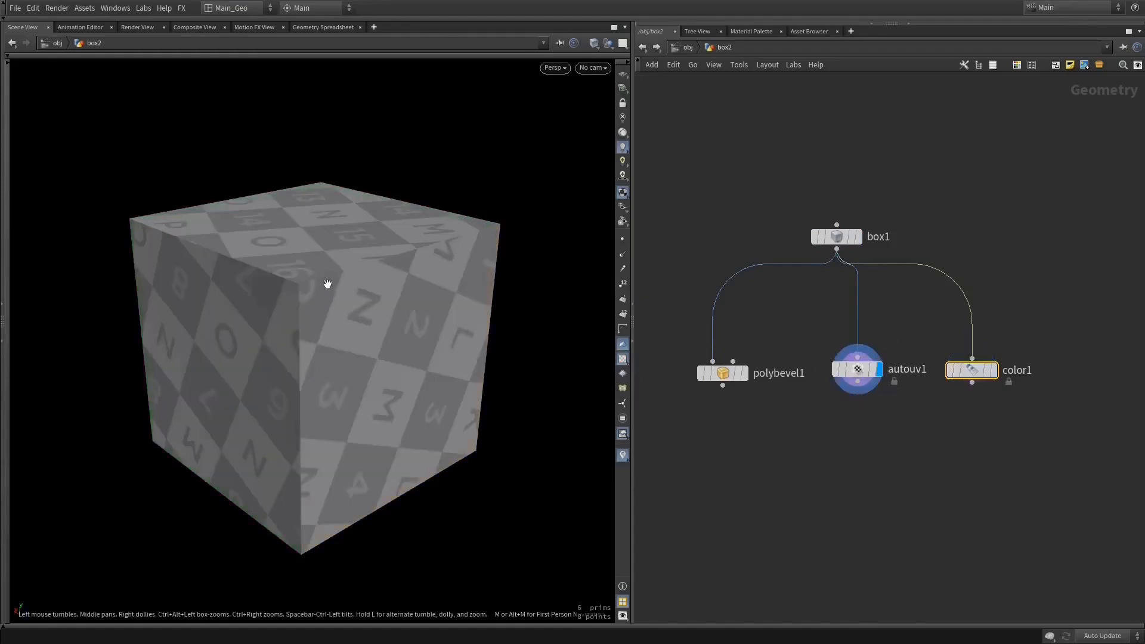
pyautogui.hotkey('space', '5')
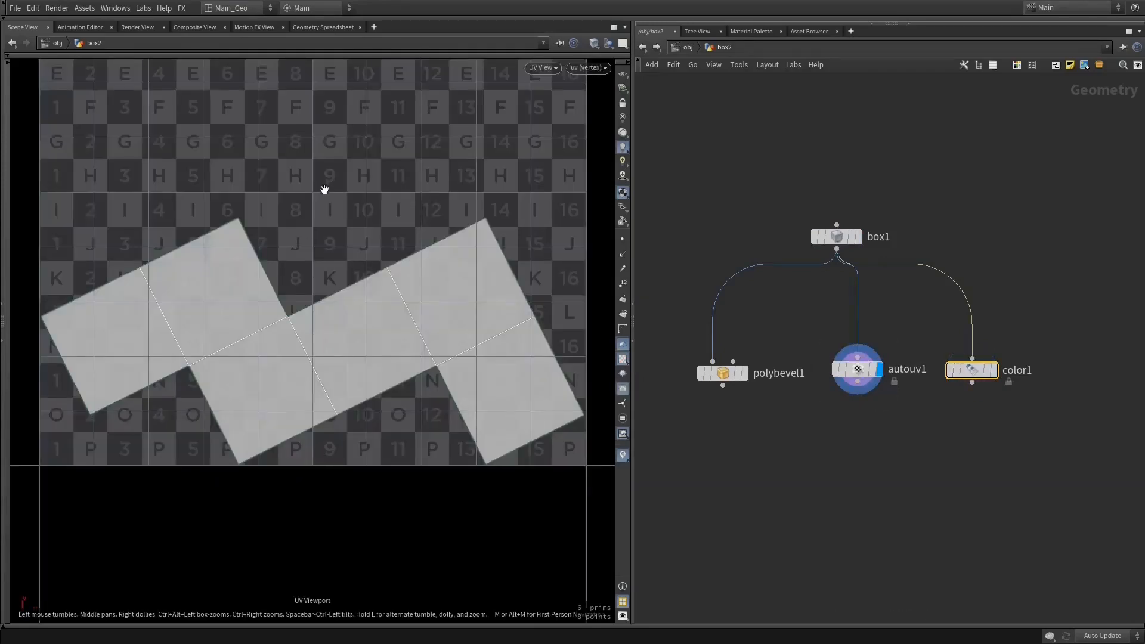
pyautogui.hotkey('space', '1')
pyautogui.click(743, 373)
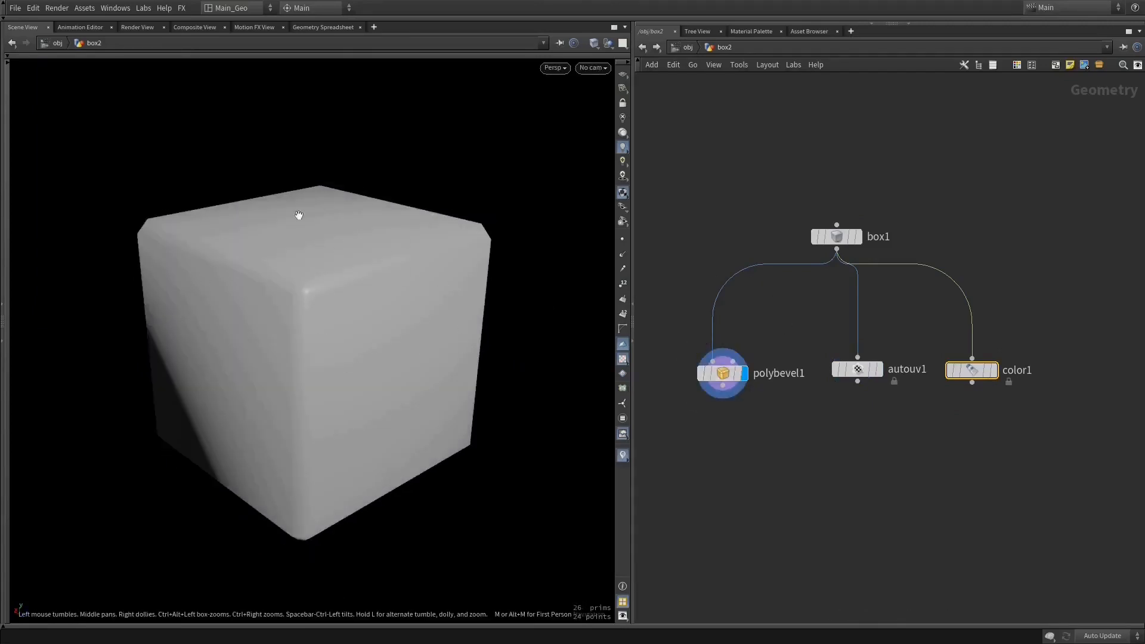
# - Open the Geometry Spreadsheet and examine color1's primitive attributes and autouv1's vertex attributes
pyautogui.click(326, 27)
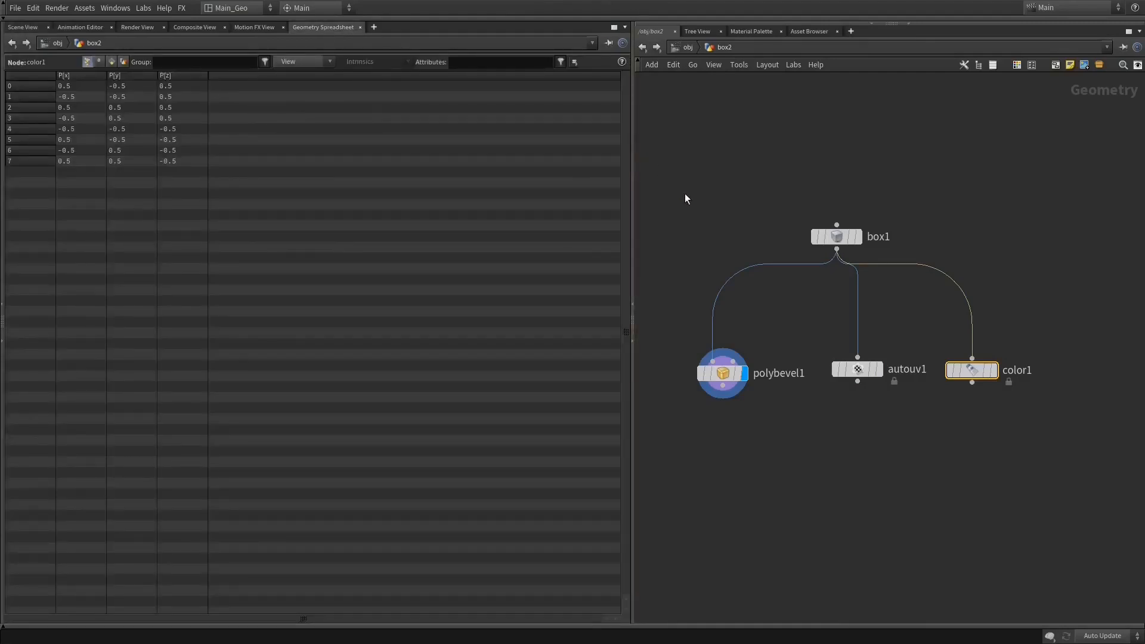
pyautogui.moveTo(862, 381)
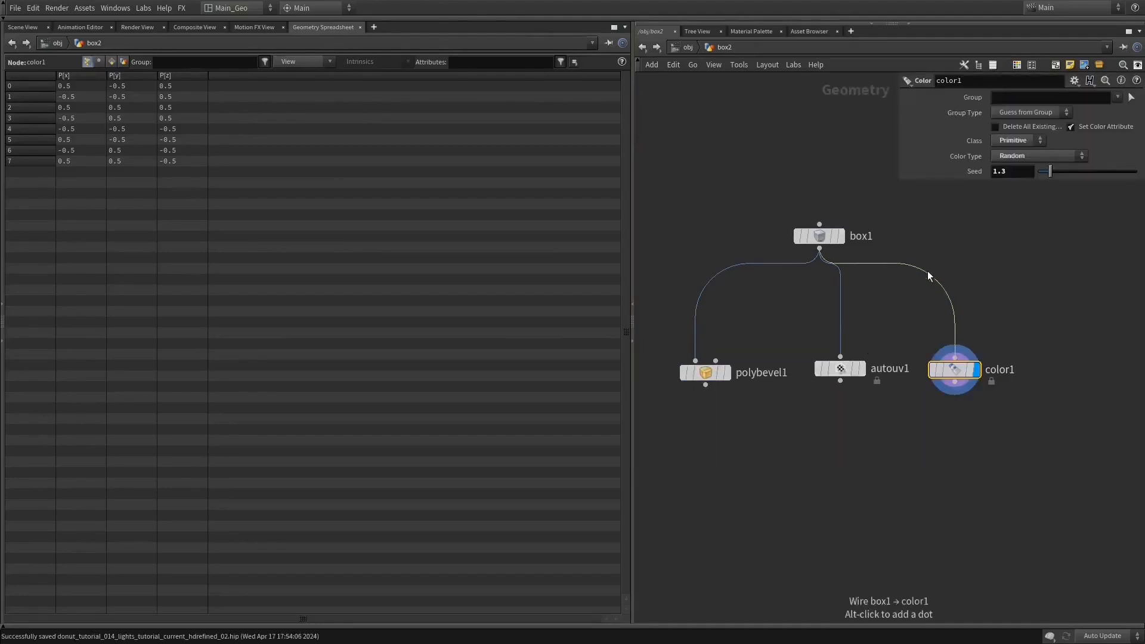
pyautogui.moveTo(832, 238)
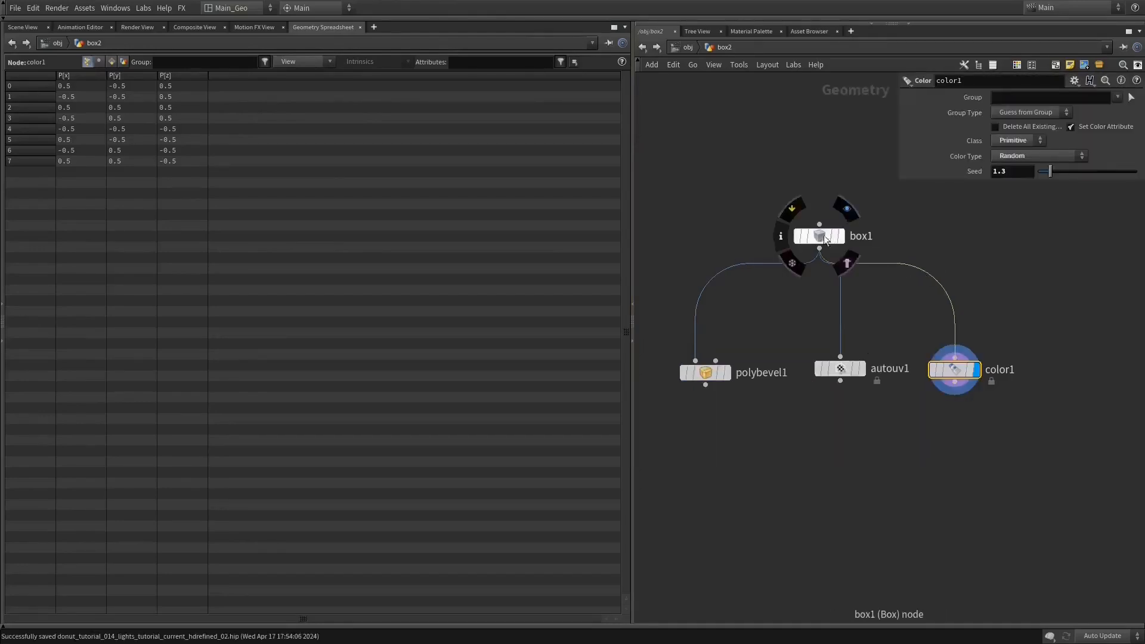
pyautogui.middleClick(952, 369)
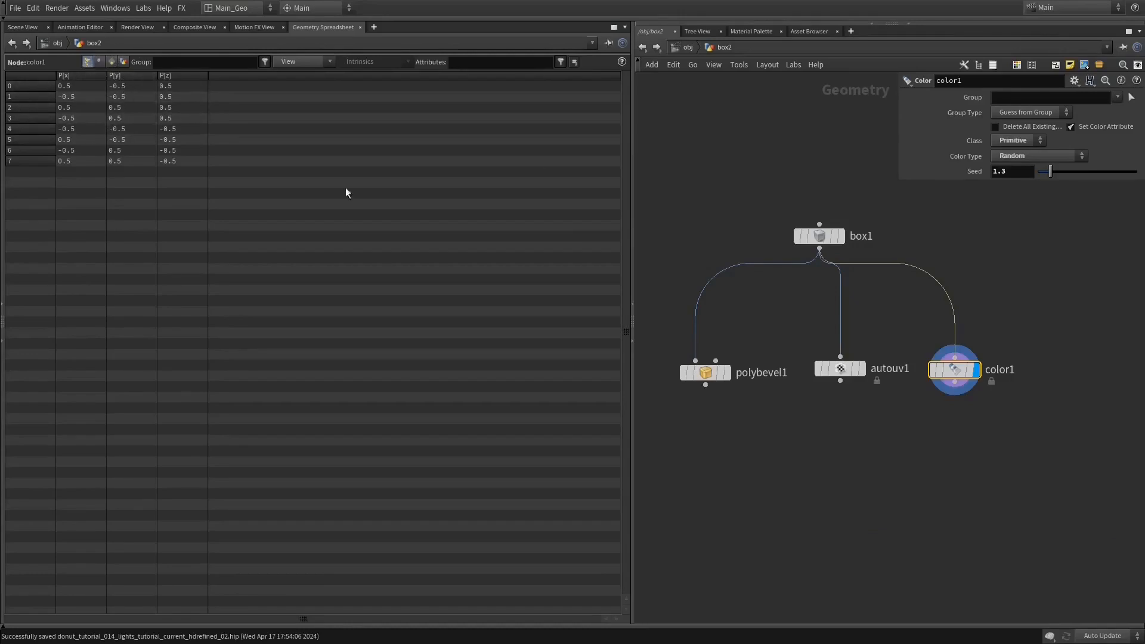
pyautogui.middleClick(953, 370)
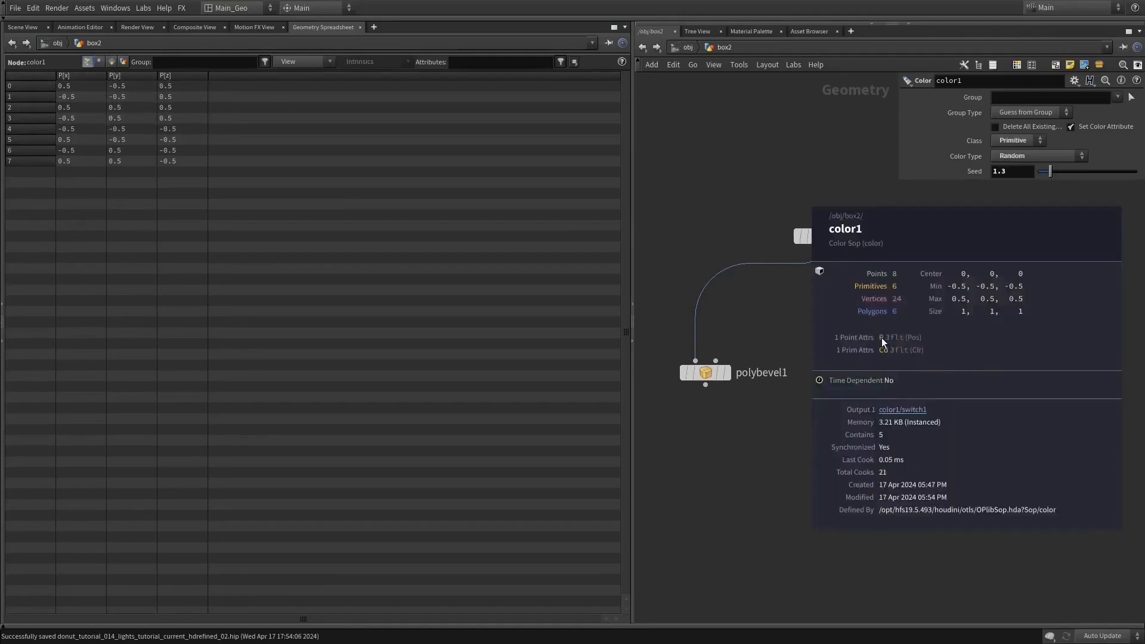
pyautogui.click(113, 62)
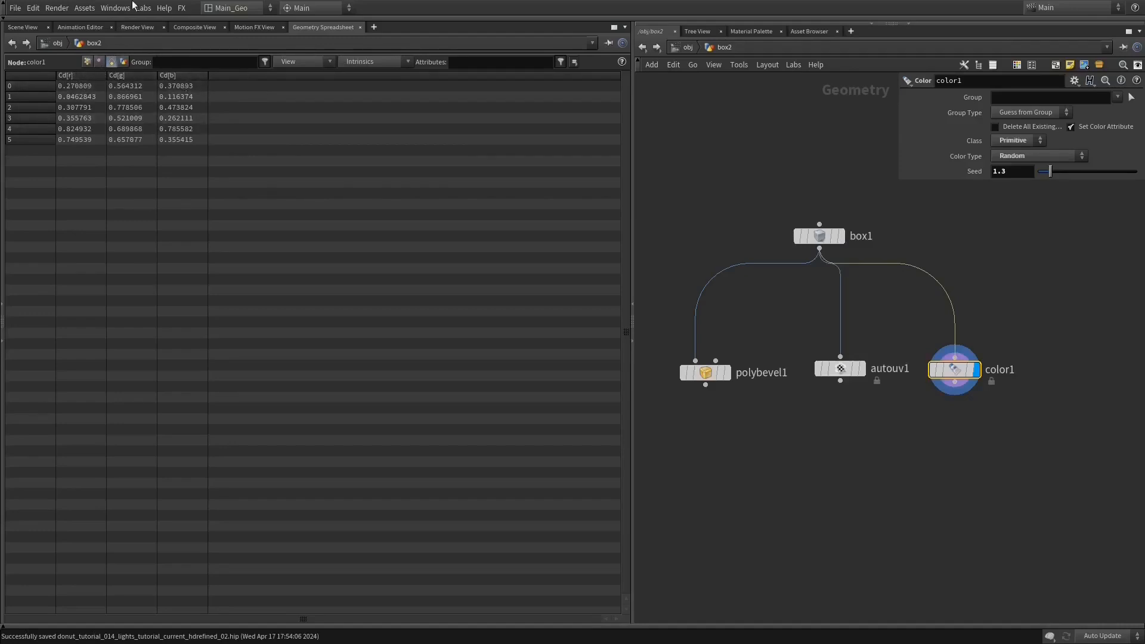
pyautogui.press('Left')
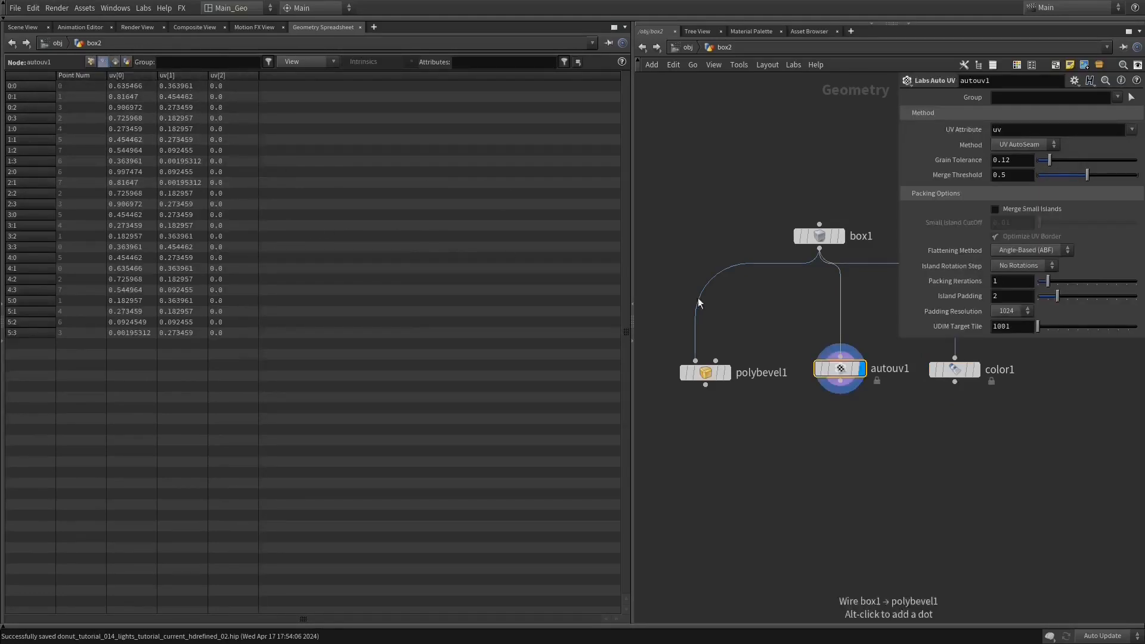
pyautogui.moveTo(838, 374)
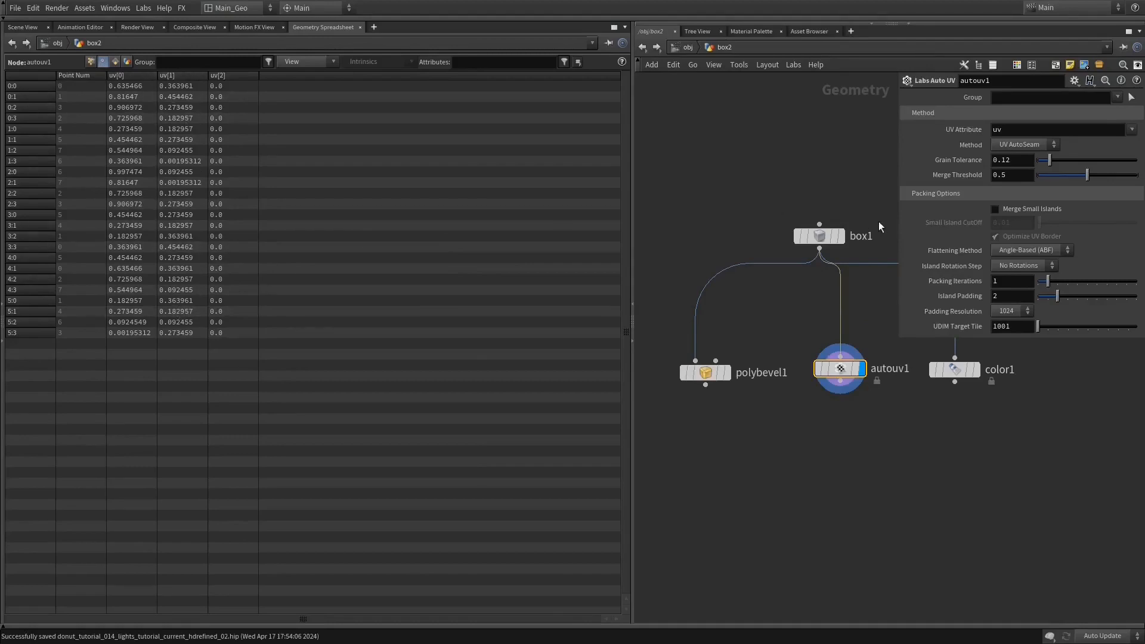
# - Compare the point attributes of box1 and polybevel1 in the Geometry Spreadsheet
pyautogui.moveTo(763, 187); pyautogui.dragTo(734, 216, button='middle')
pyautogui.moveTo(663, 206); pyautogui.dragTo(971, 503)
pyautogui.click(820, 407)
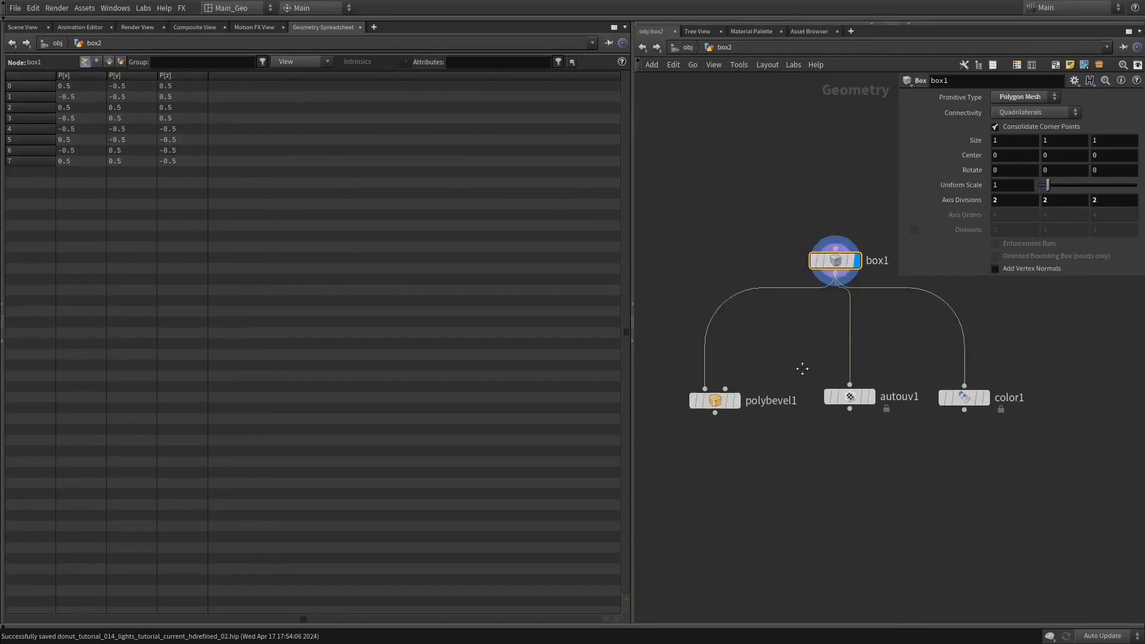
pyautogui.click(737, 397)
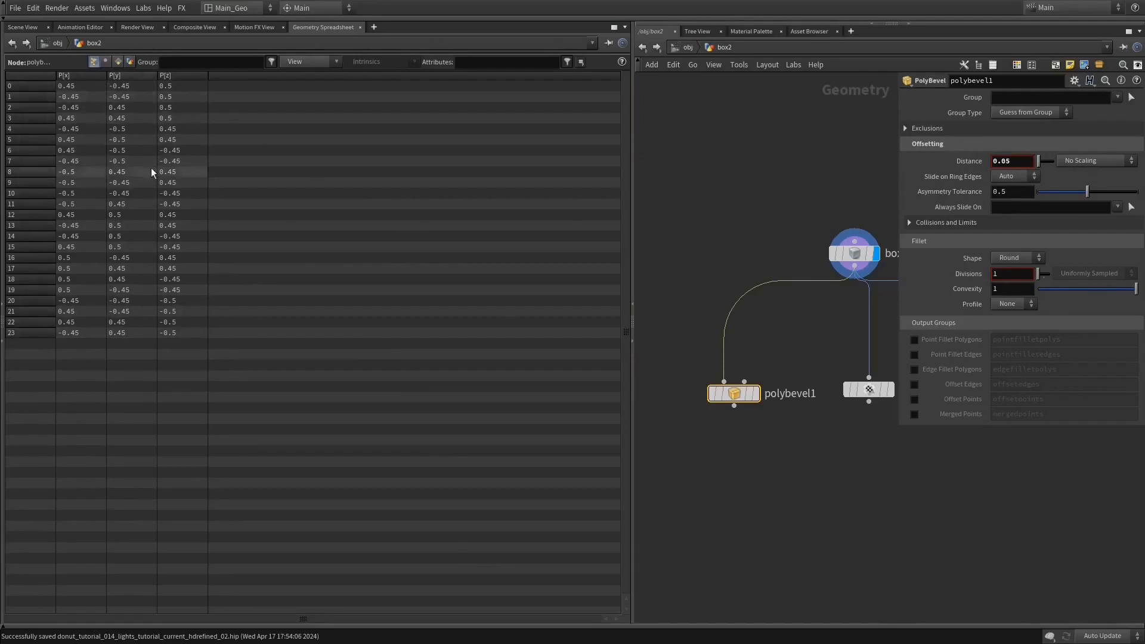
pyautogui.click(851, 255)
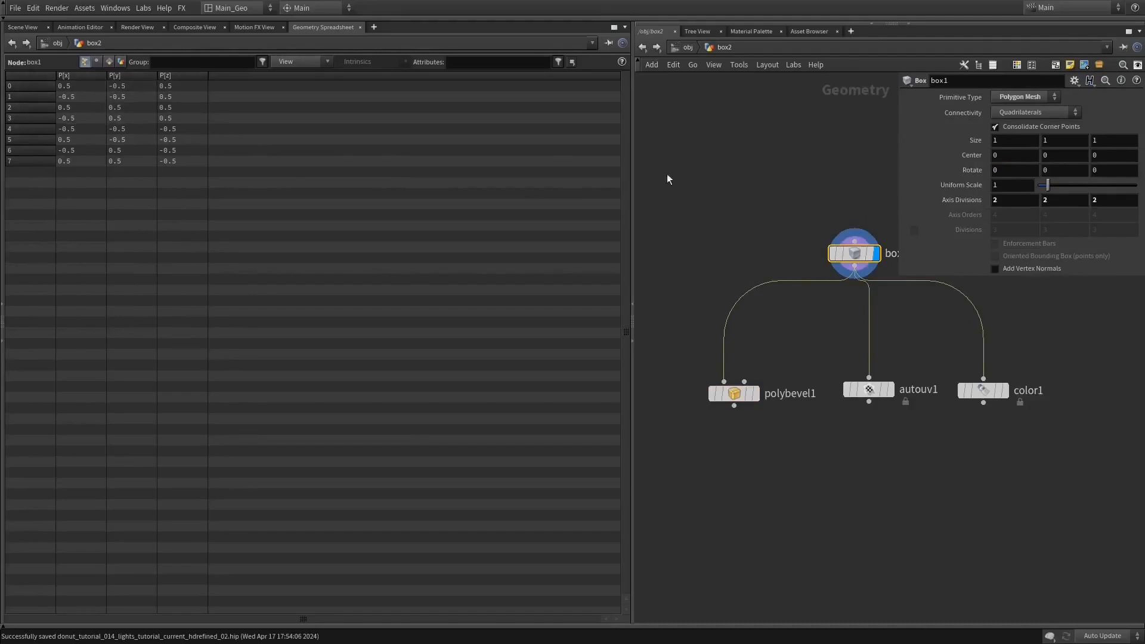
pyautogui.moveTo(851, 258)
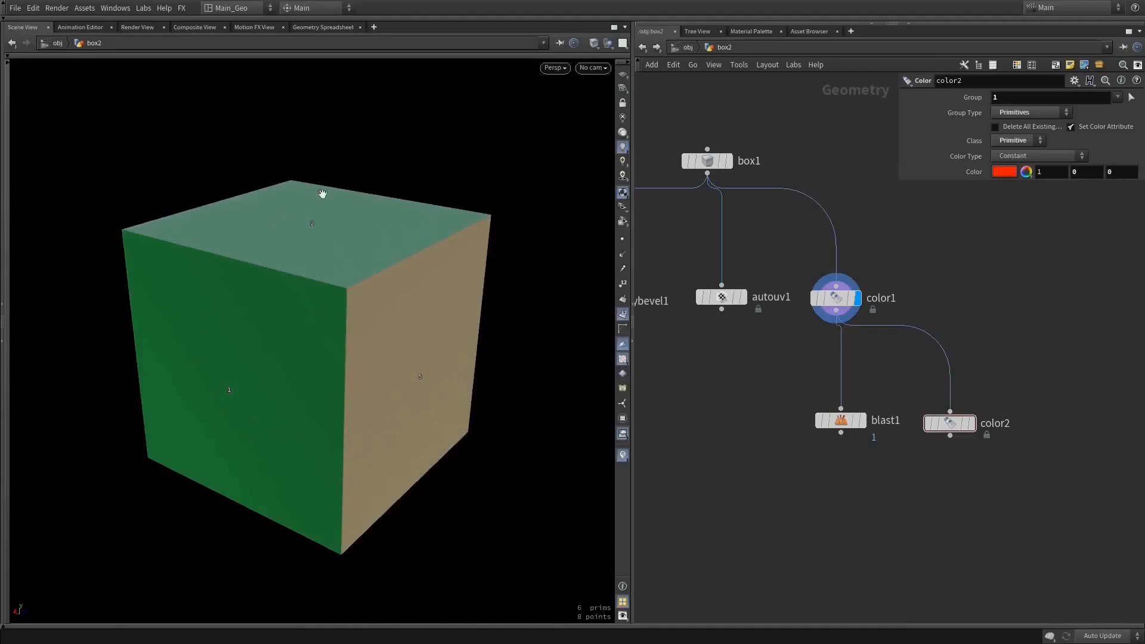
# - Display the result of blast1, which removes primitive 1 from the coloured box, in the viewport
pyautogui.click(620, 316)
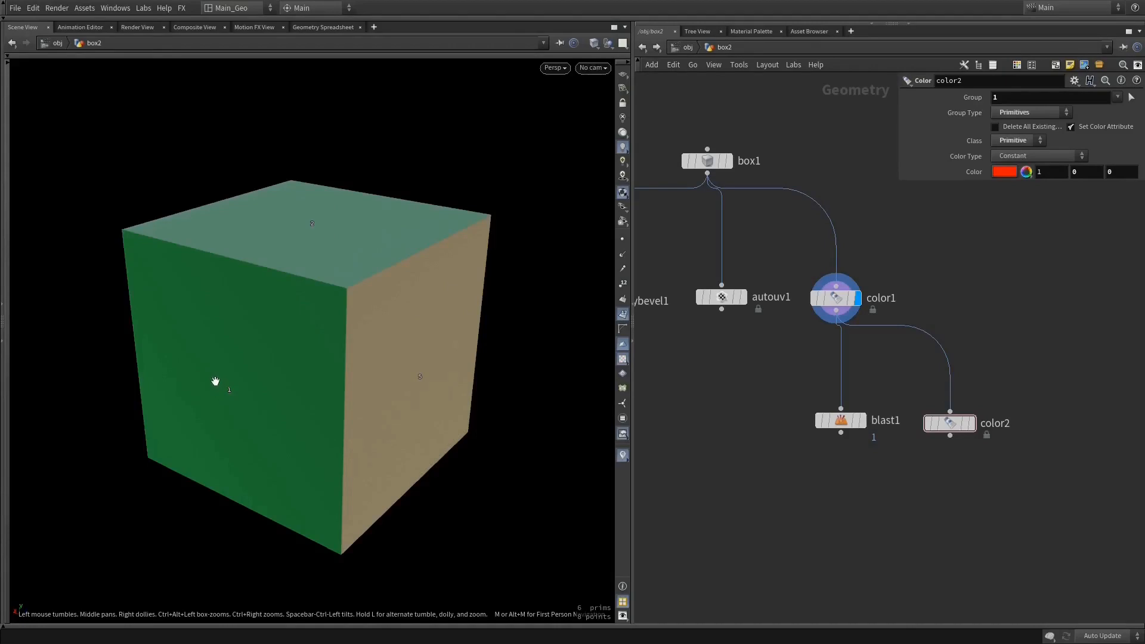
pyautogui.click(847, 420)
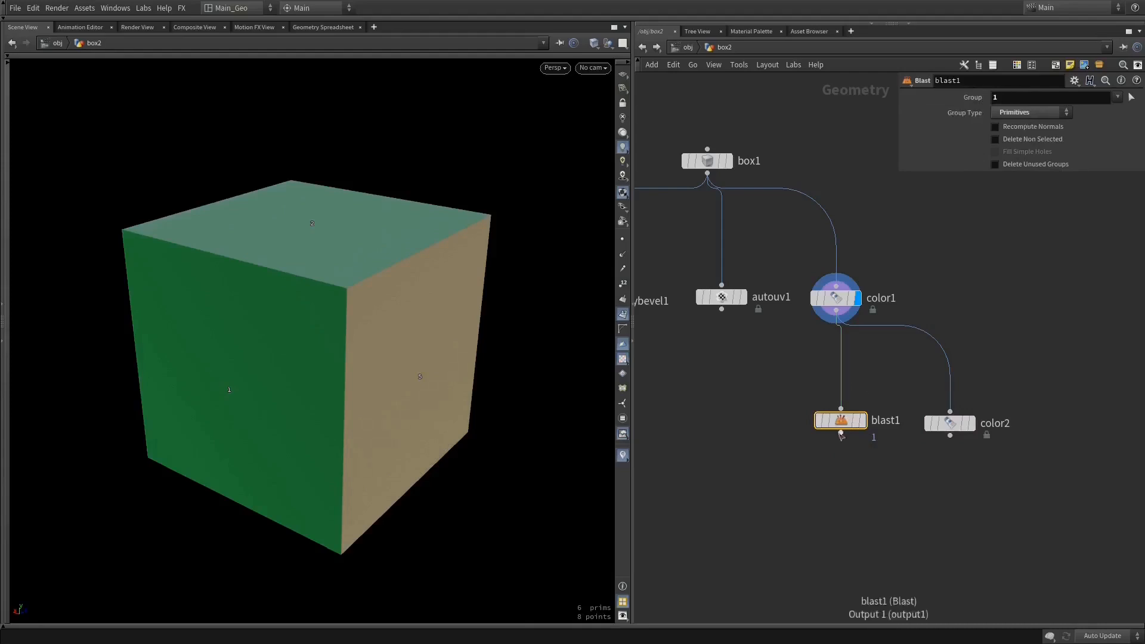
pyautogui.click(861, 420)
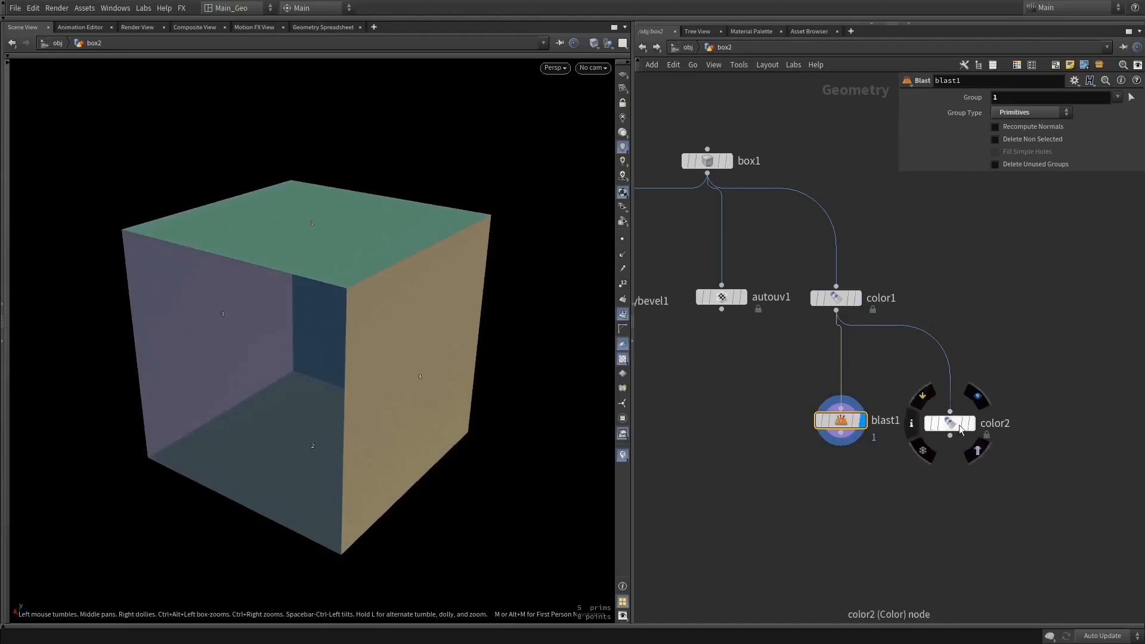
# - Display the color2 node in the viewport and set its primitive group to 1
pyautogui.click(960, 428)
pyautogui.click(976, 395)
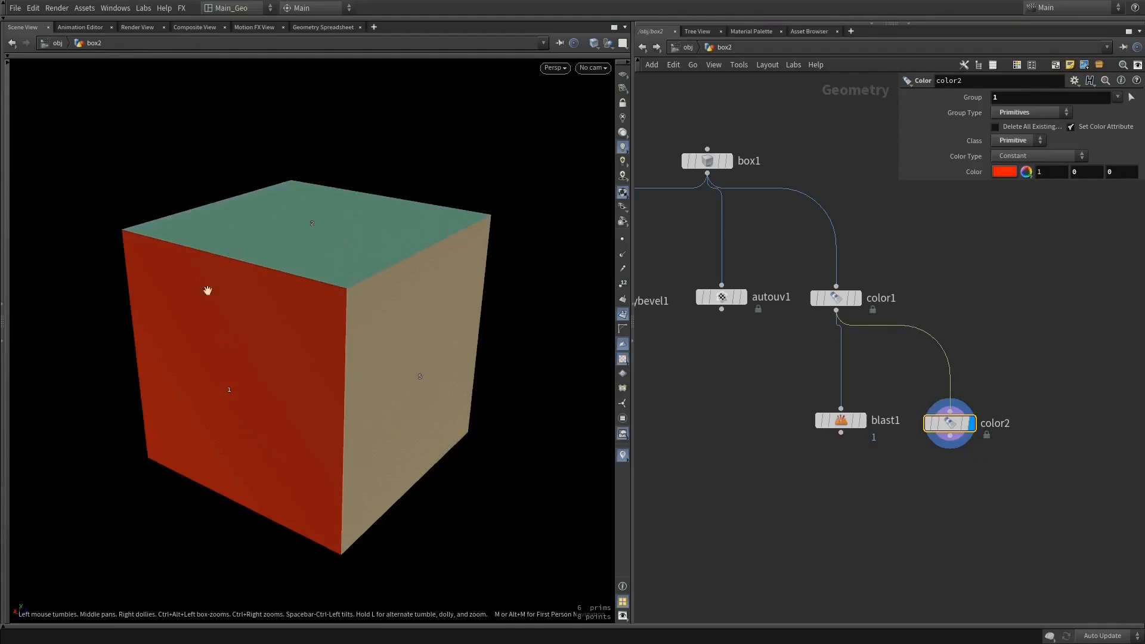
pyautogui.click(993, 98)
pyautogui.write('1')
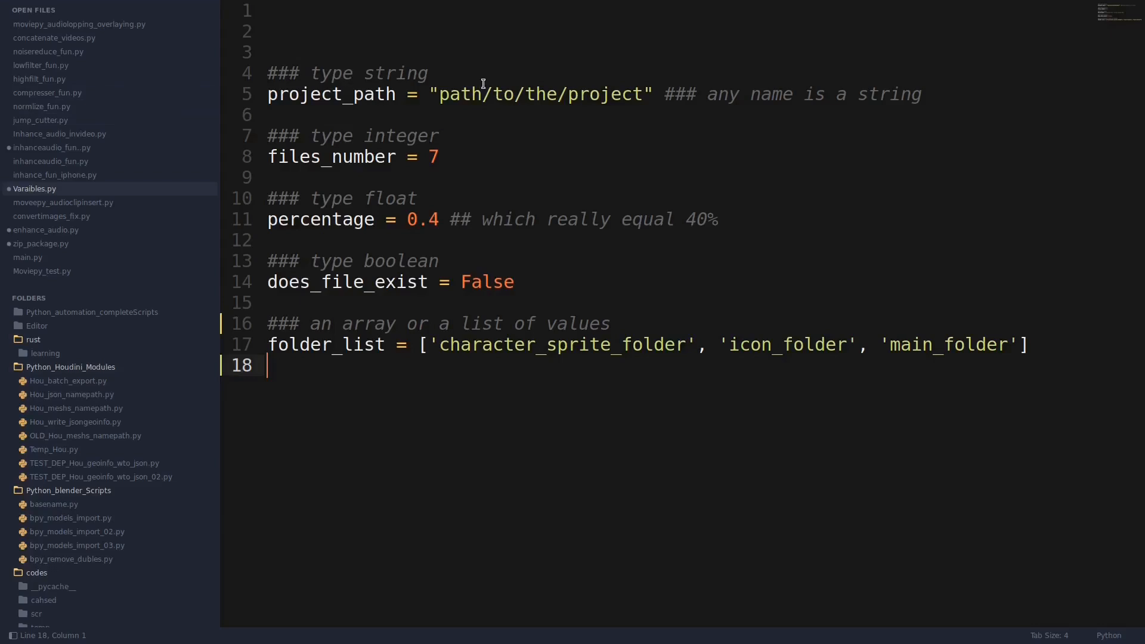
pyautogui.press('F12')
pyautogui.press('F3')
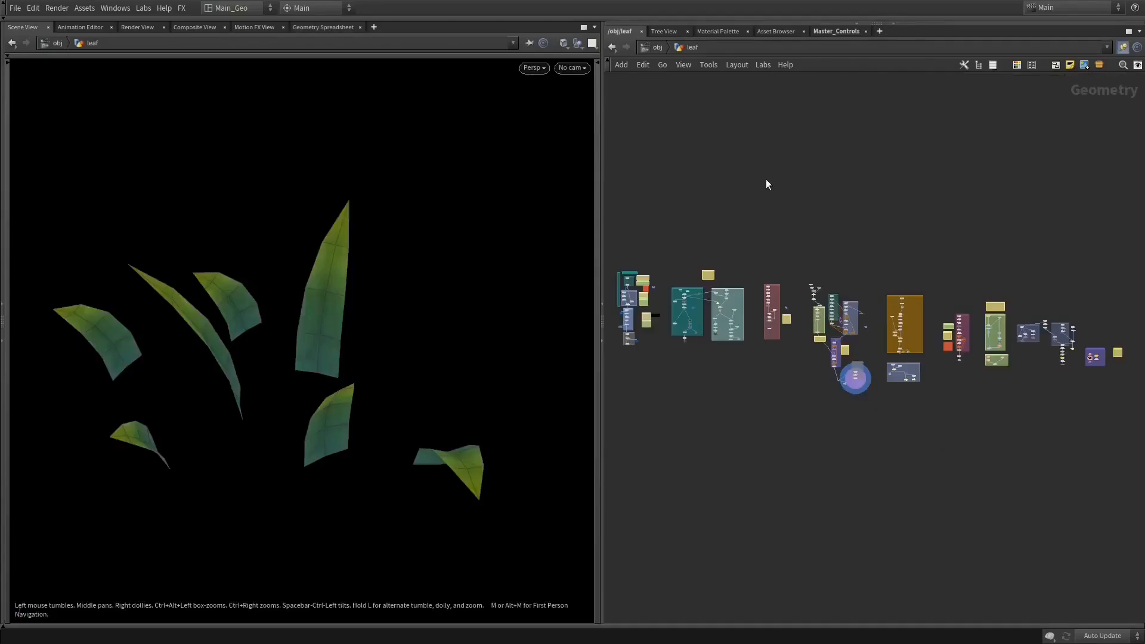
# - Set the leaf network's total points / grasses to 10 in the Master_Controls parameters
pyautogui.moveTo(465, 294); pyautogui.dragTo(347, 272)
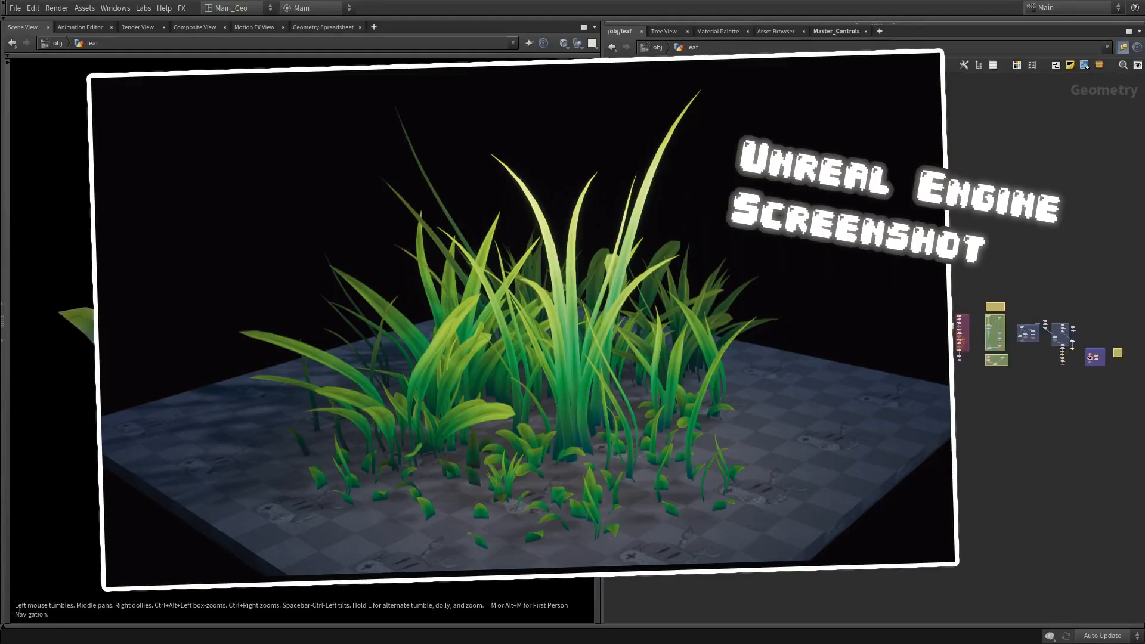
pyautogui.moveTo(775, 346); pyautogui.dragTo(780, 347, button='middle')
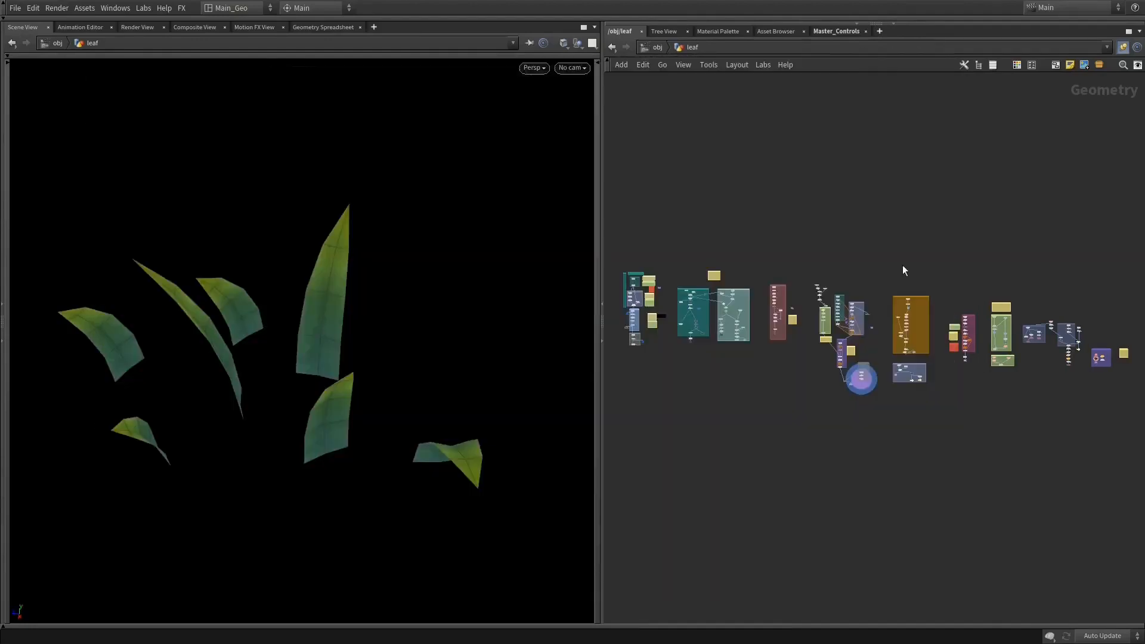
pyautogui.moveTo(440, 227); pyautogui.dragTo(414, 243)
pyautogui.moveTo(467, 308); pyautogui.dragTo(447, 311)
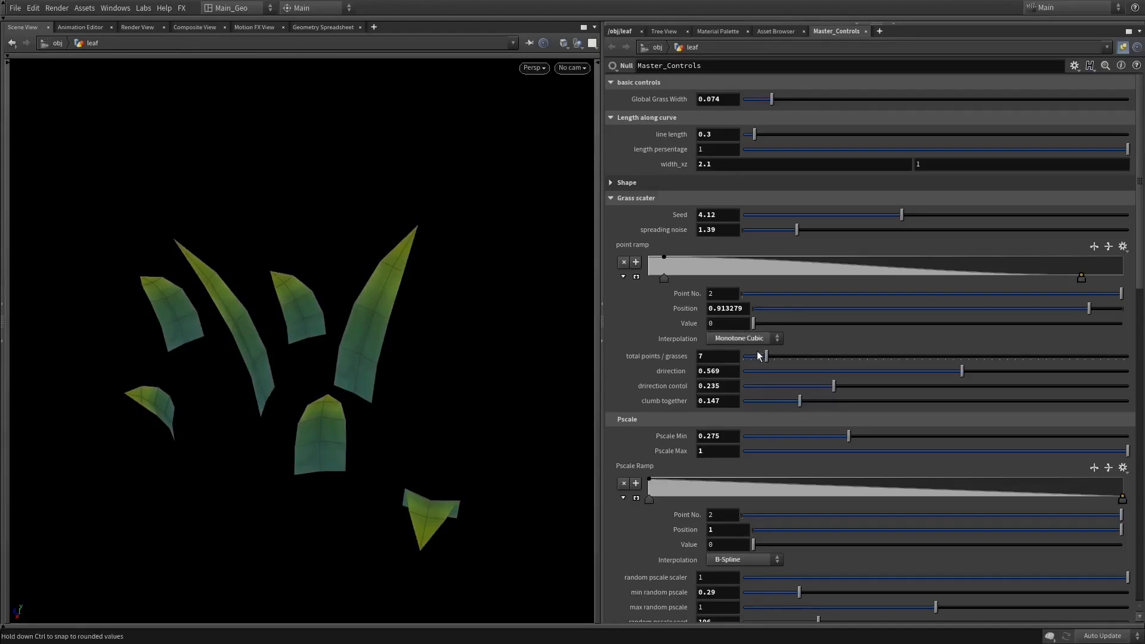
pyautogui.moveTo(766, 353)
pyautogui.mouseDown()
pyautogui.moveTo(754, 352)
pyautogui.moveTo(776, 351)
pyautogui.mouseUp()
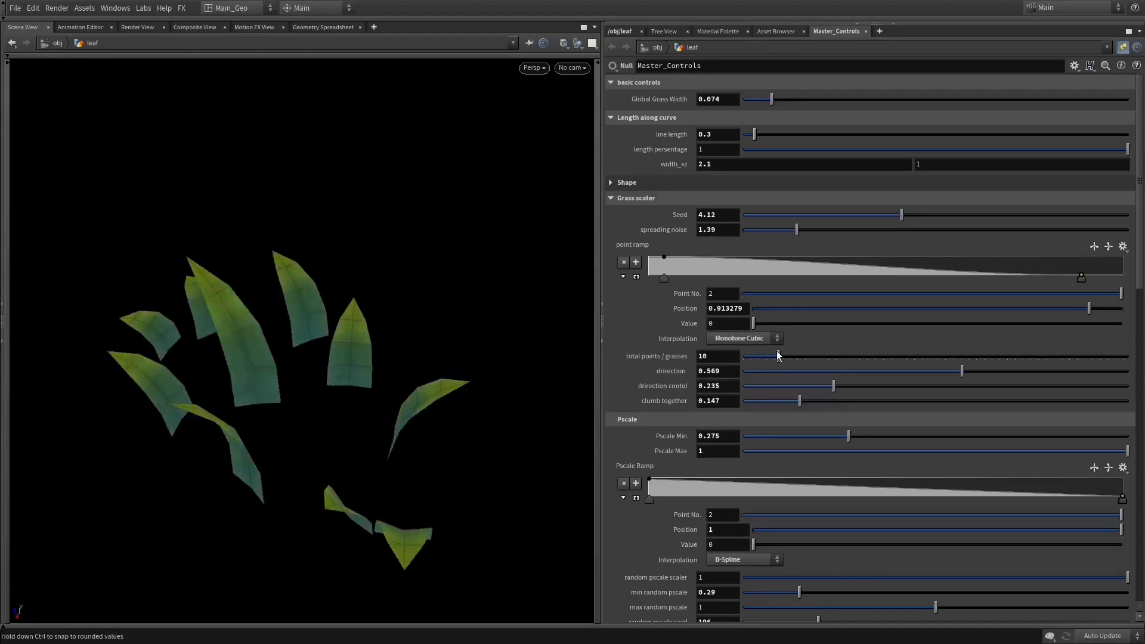
pyautogui.moveTo(468, 311); pyautogui.dragTo(452, 355)
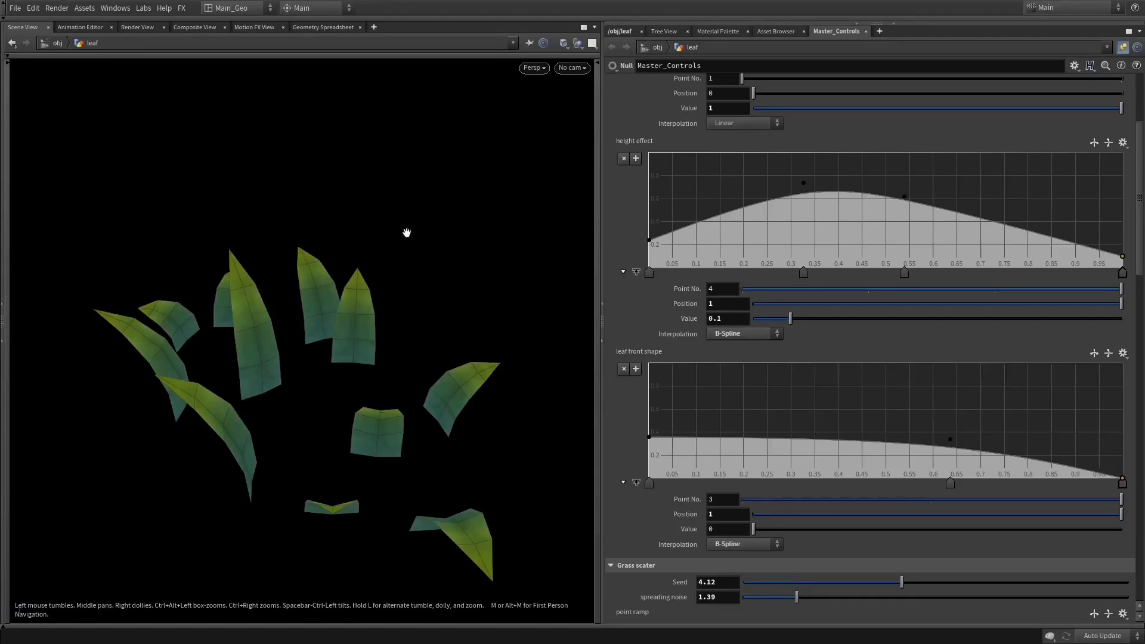
# - Set the value of point 2 on the leaf front shape ramp to 0.671 and inspect the widened leaves
pyautogui.click(949, 483)
pyautogui.moveTo(834, 529); pyautogui.dragTo(1000, 529)
pyautogui.moveTo(485, 416); pyautogui.dragTo(357, 410)
pyautogui.moveTo(358, 410); pyautogui.dragTo(189, 363, button='right')
pyautogui.moveTo(434, 401); pyautogui.dragTo(388, 373, button='middle')
pyautogui.moveTo(388, 373); pyautogui.dragTo(453, 353, button='right')
pyautogui.moveTo(335, 373); pyautogui.dragTo(294, 376, button='middle')
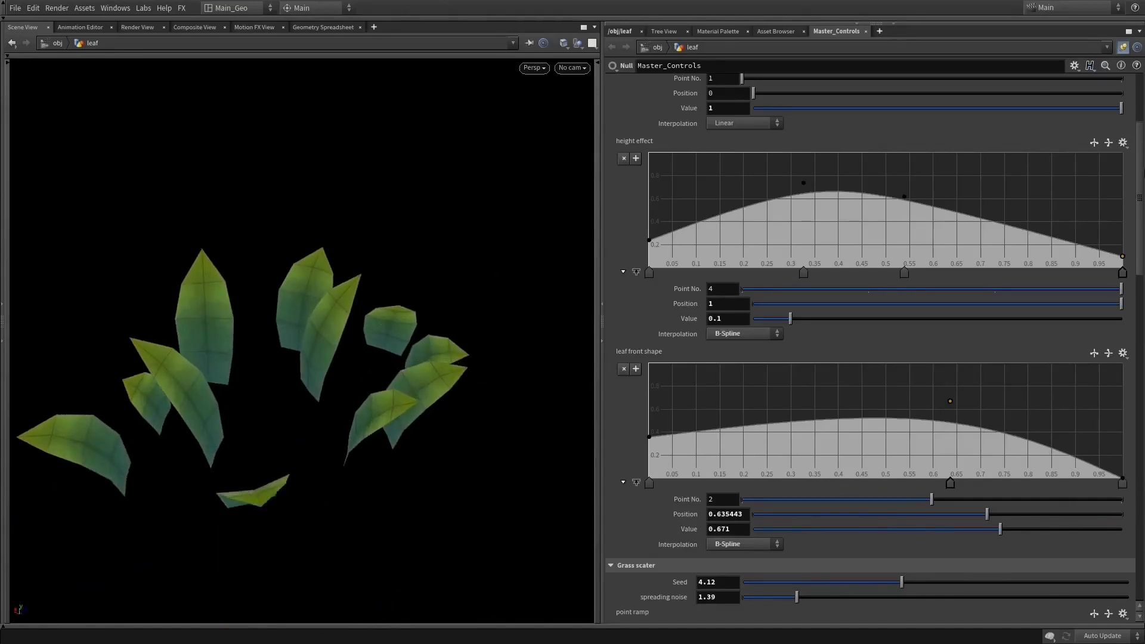
pyautogui.click(1072, 67)
pyautogui.click(1043, 458)
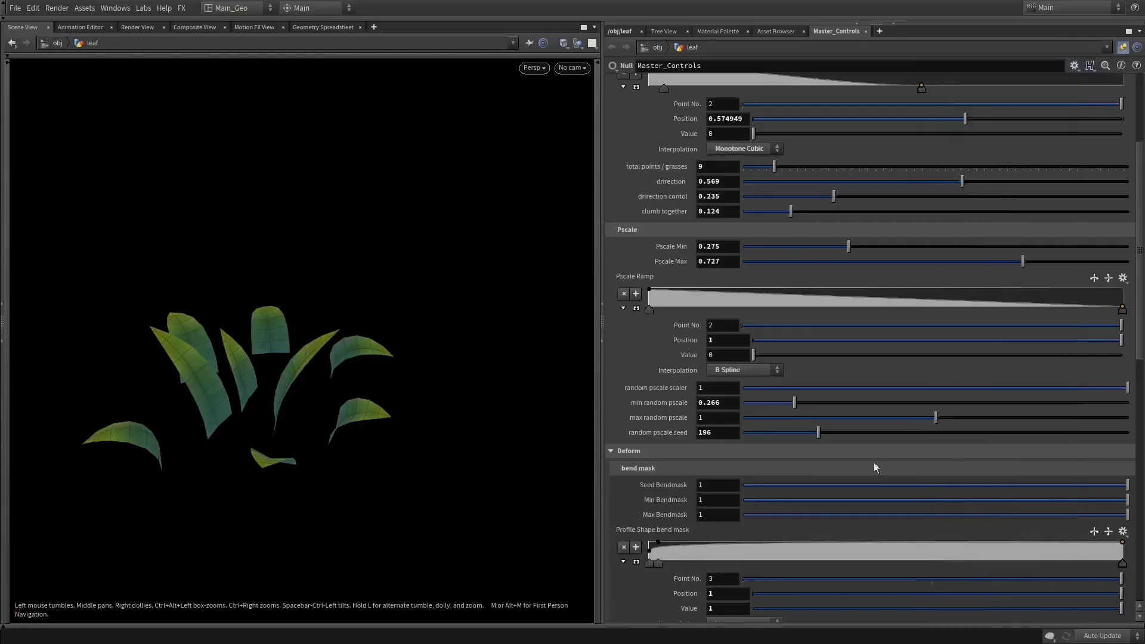
pyautogui.moveTo(345, 255); pyautogui.dragTo(395, 378)
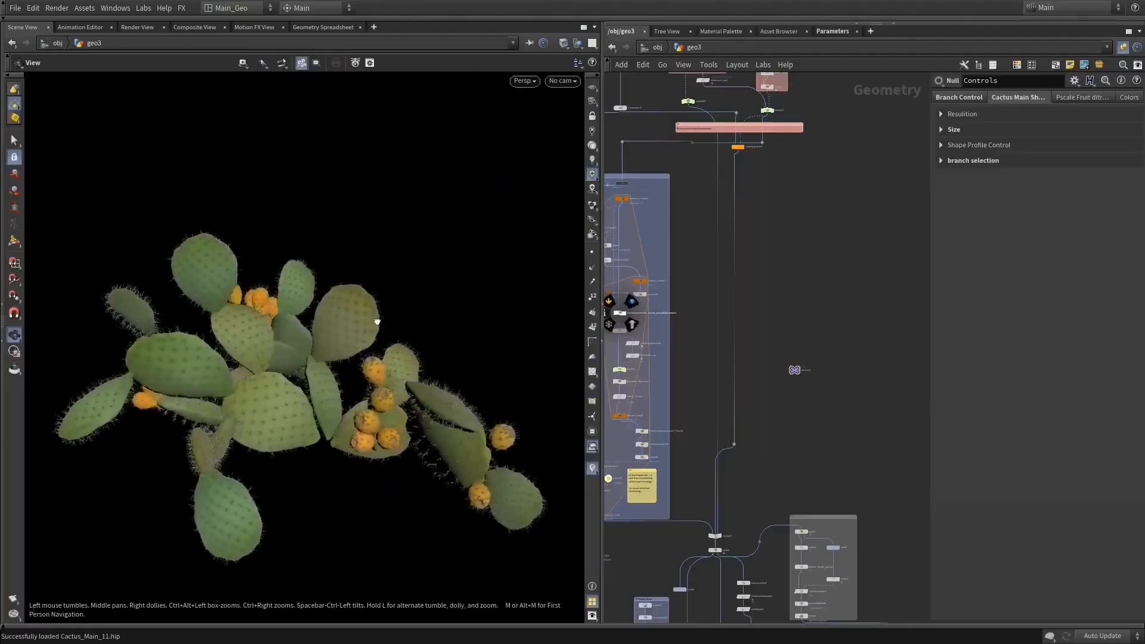
# - Set the value of point 4 on the cactus branching Ramp Pts ramp to 0.51
pyautogui.moveTo(378, 253); pyautogui.dragTo(385, 266)
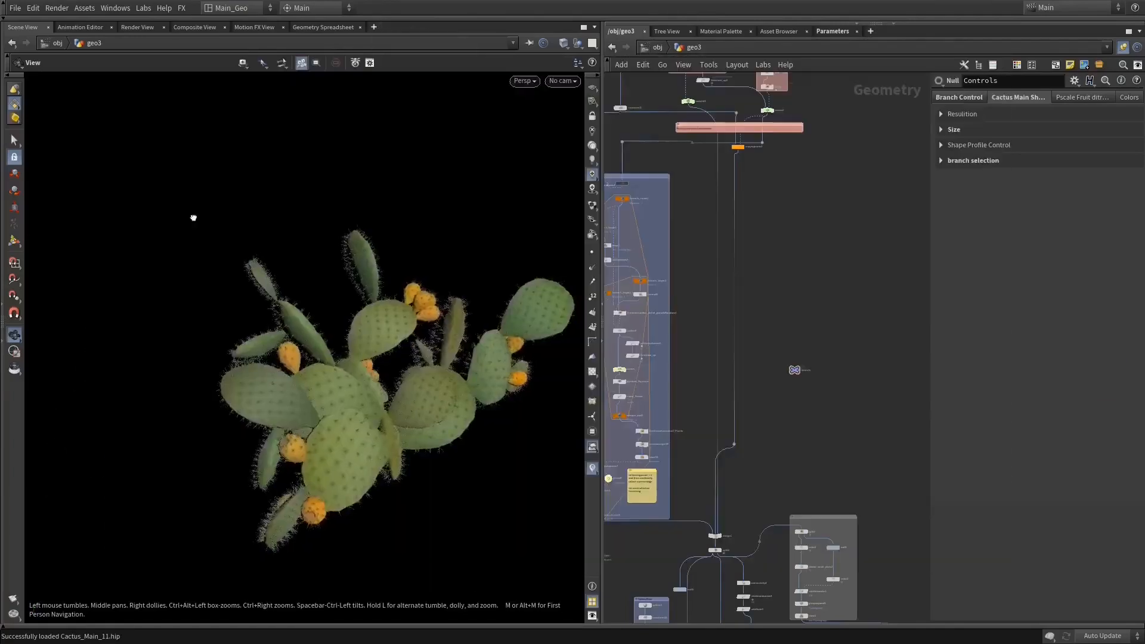
pyautogui.moveTo(191, 217); pyautogui.dragTo(360, 221)
pyautogui.click(948, 98)
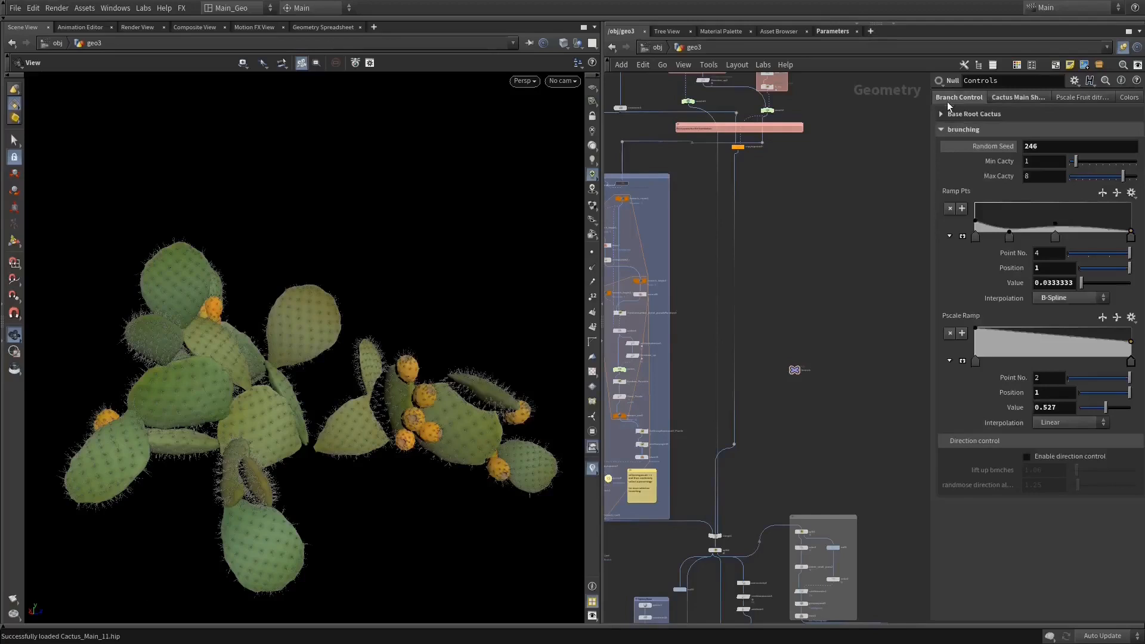
pyautogui.moveTo(1081, 283); pyautogui.dragTo(1105, 287)
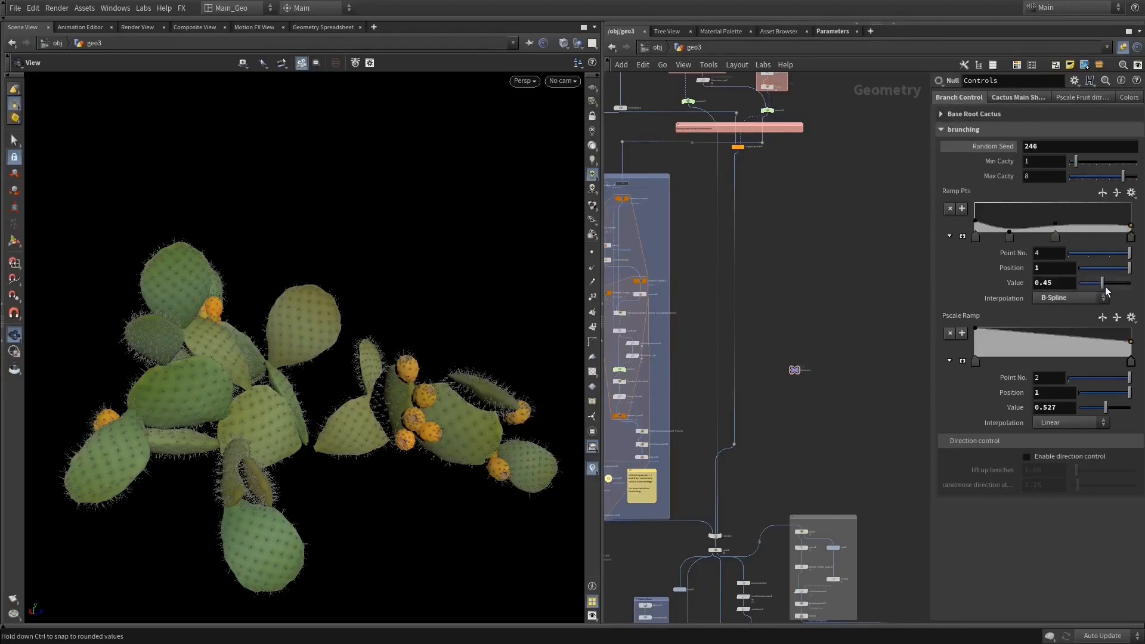
# - Enable Switch single branch in the Base Root Cactus settings and inspect the cactus
pyautogui.click(1028, 114)
pyautogui.click(1028, 130)
pyautogui.moveTo(302, 332); pyautogui.dragTo(367, 376)
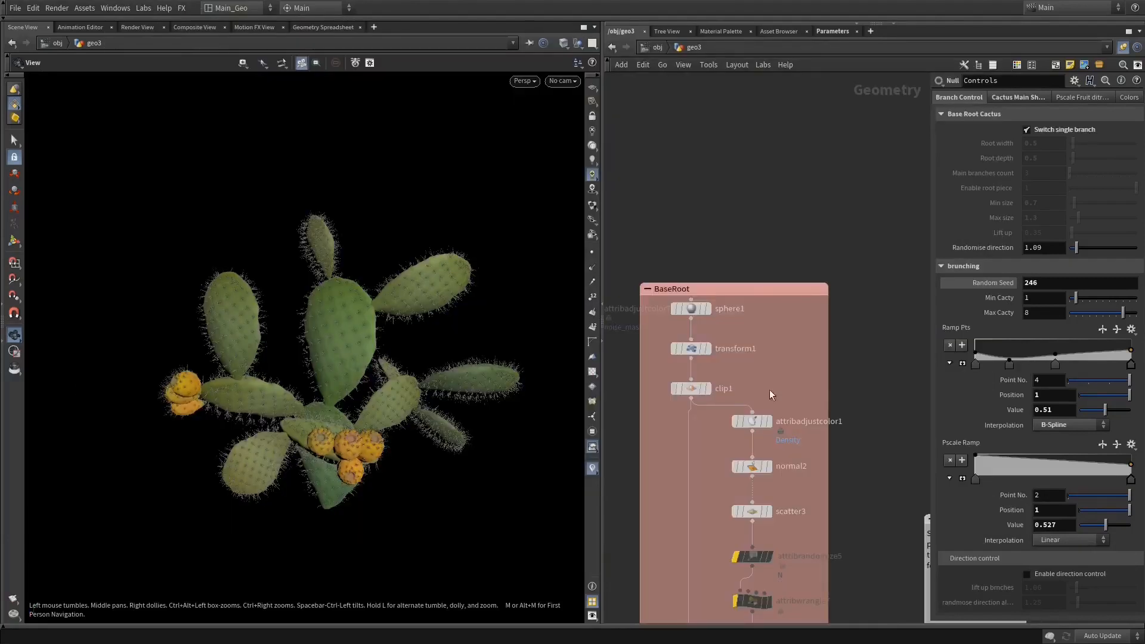
# - Collapse the sphere1, transform1 and clip1 nodes of BaseRoot into a subnet and undo the collapse
pyautogui.moveTo(769, 389); pyautogui.dragTo(652, 306)
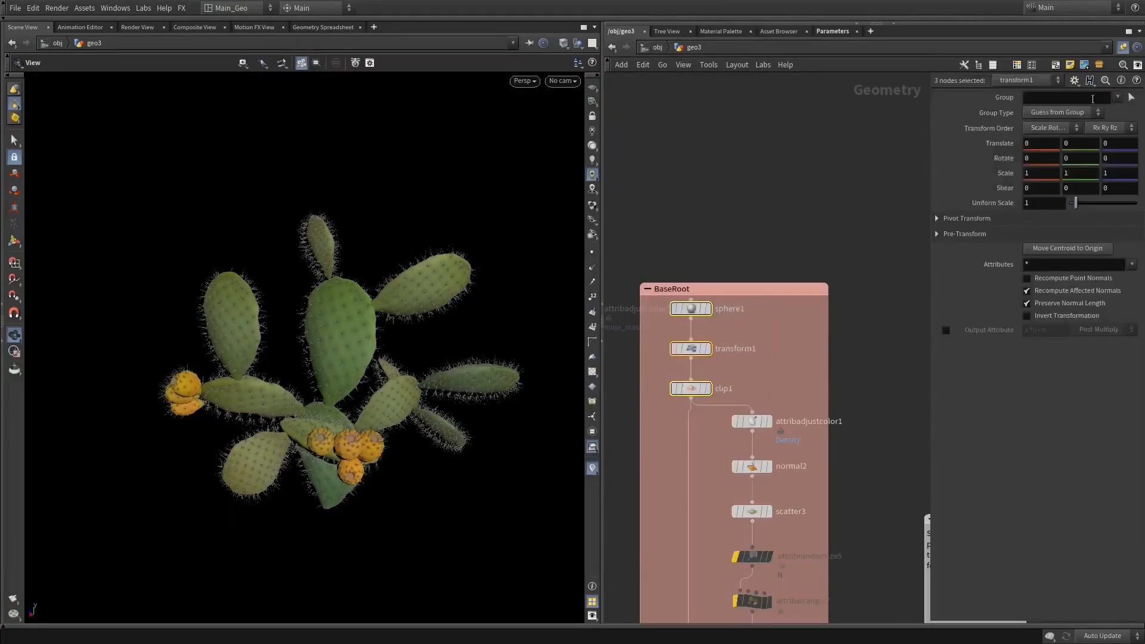
pyautogui.hotkey('shift', 'c')
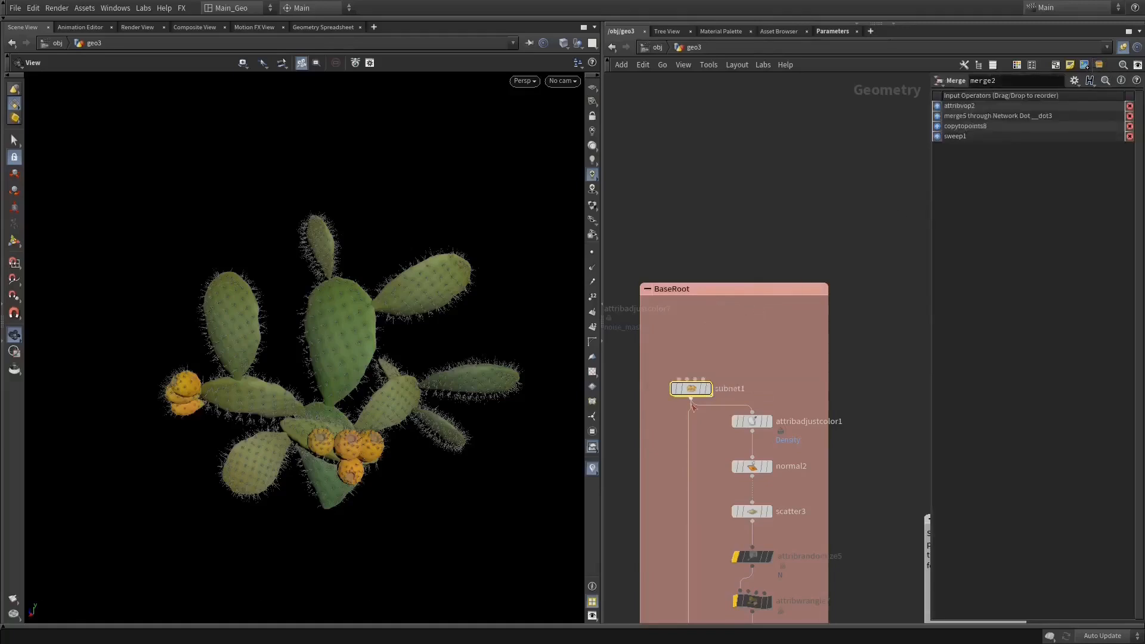
pyautogui.hotkey('ctrl', 'z')
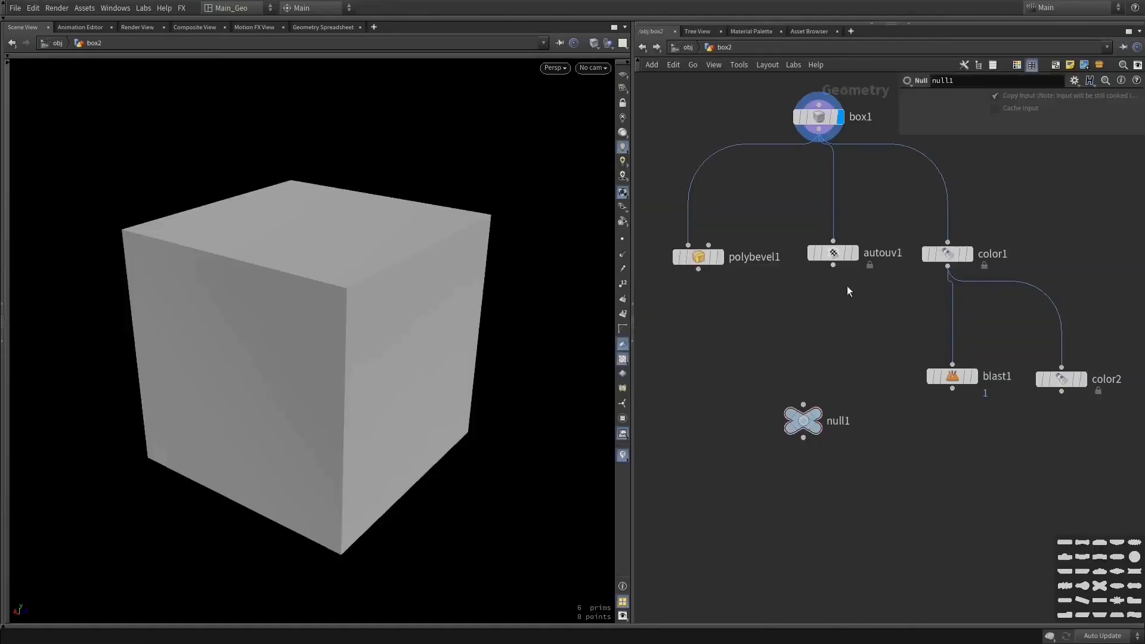
# - Review the parameters of the color1, autouv1 and null1 nodes in the box2 network
pyautogui.moveTo(848, 290); pyautogui.dragTo(835, 322, button='middle')
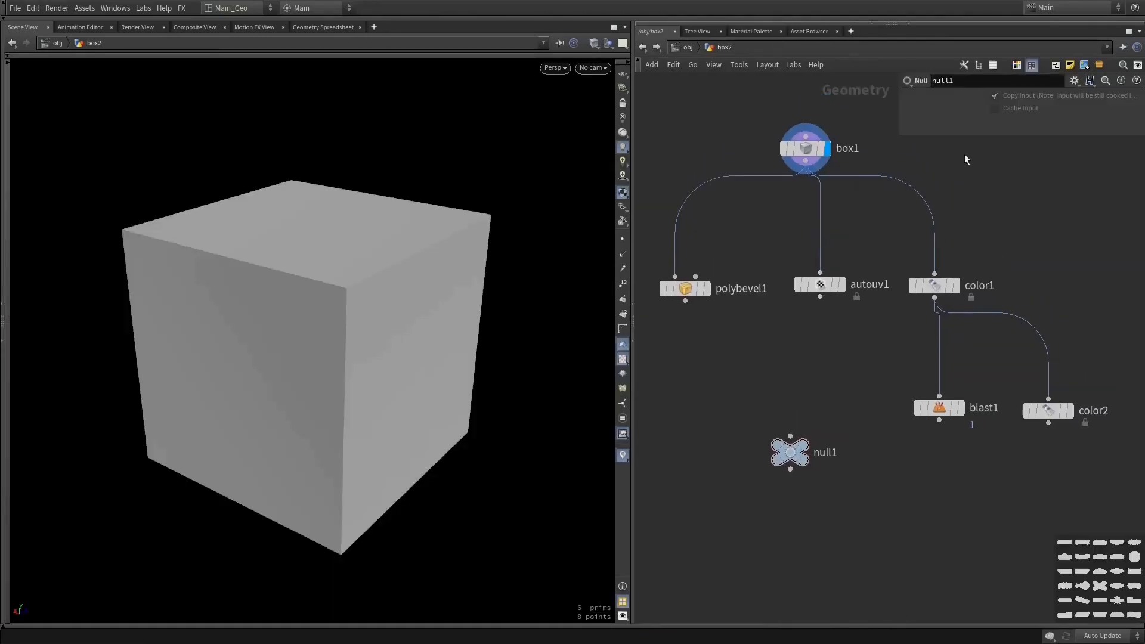
pyautogui.click(933, 284)
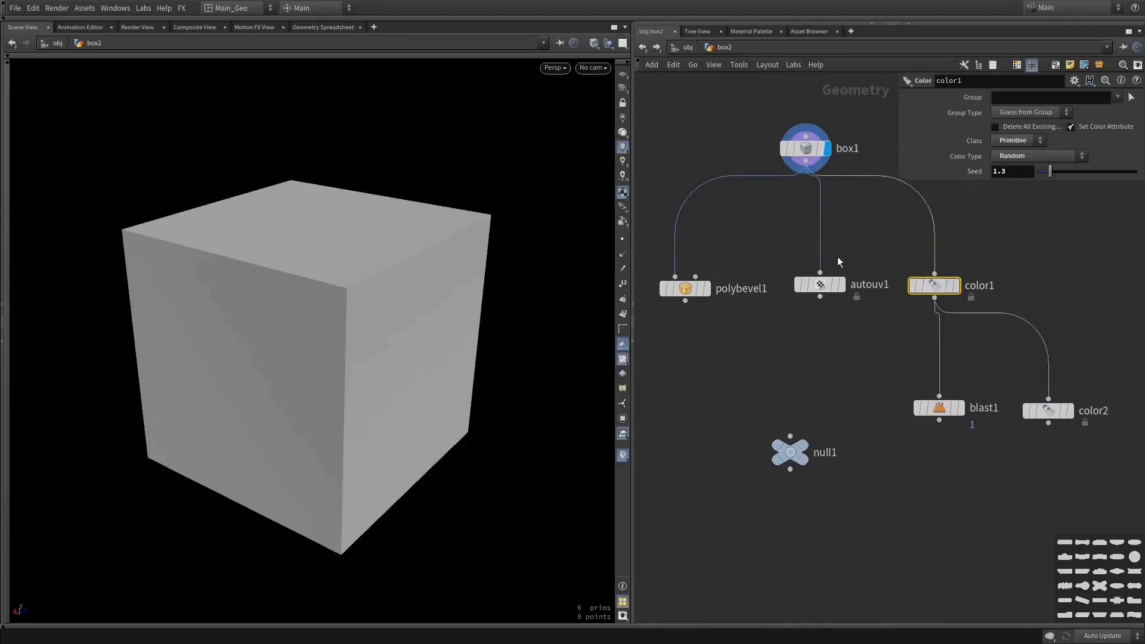
pyautogui.click(819, 284)
pyautogui.click(790, 451)
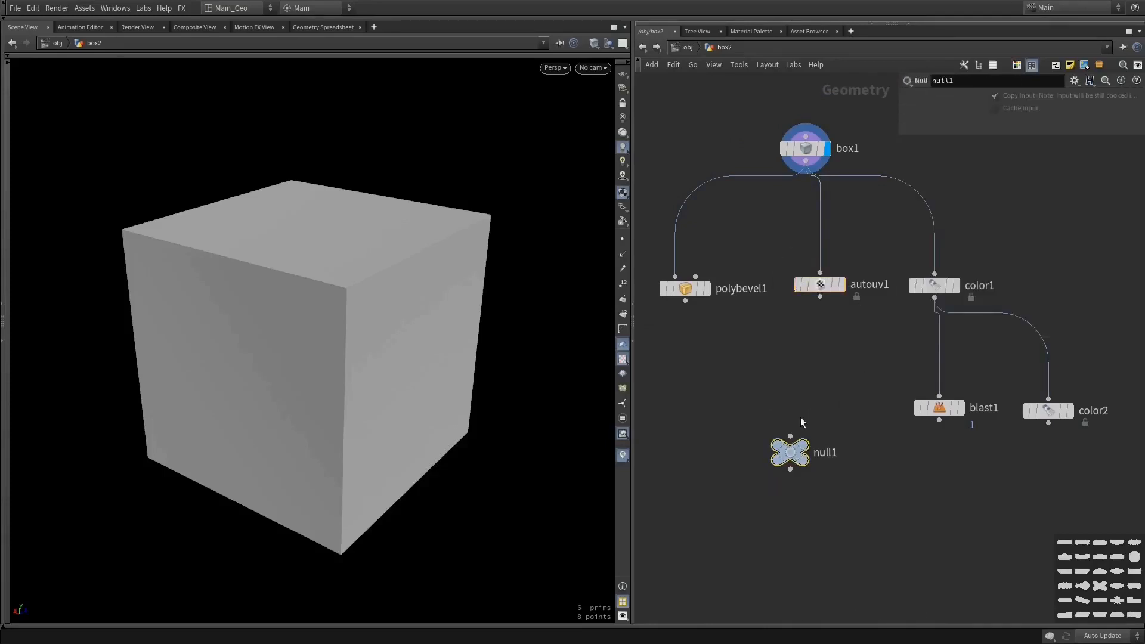
# - Add polybevel1's Distance parameter to null1's parameter interface and remove the Copy Input and Cache Input parameters from it
pyautogui.moveTo(800, 421); pyautogui.dragTo(821, 375, button='middle')
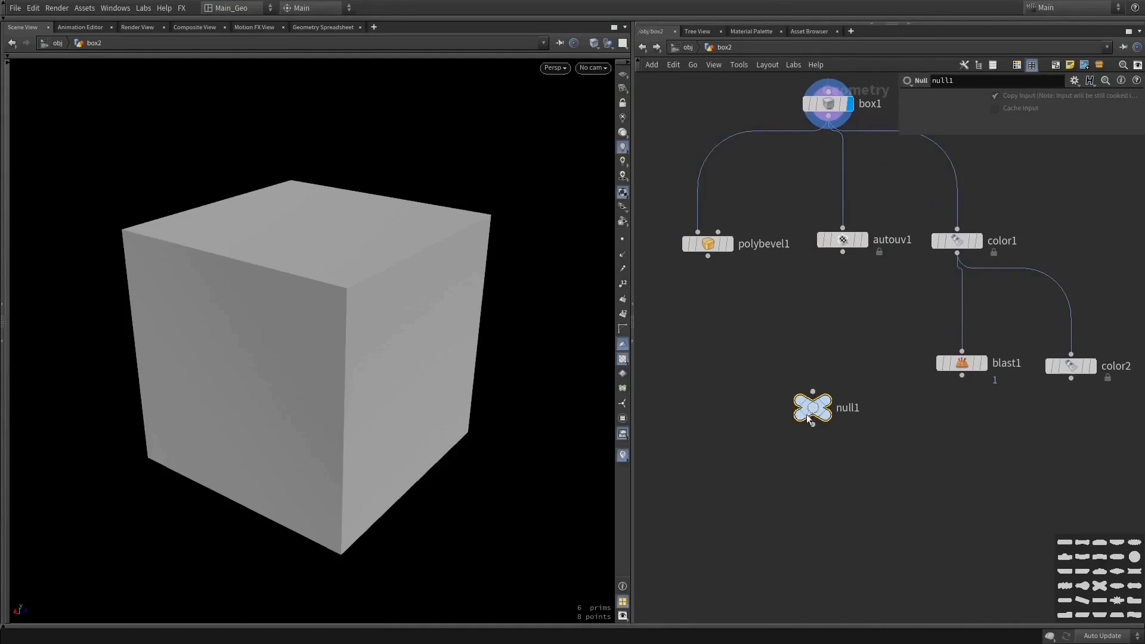
pyautogui.rightClick(808, 418)
pyautogui.moveTo(876, 448)
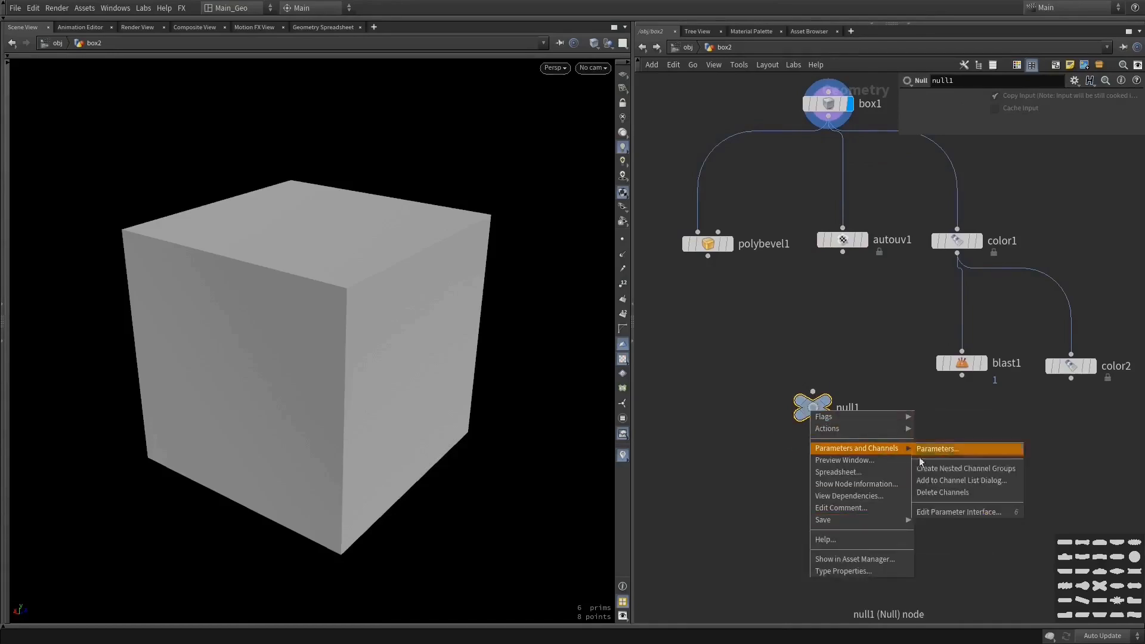
pyautogui.click(949, 513)
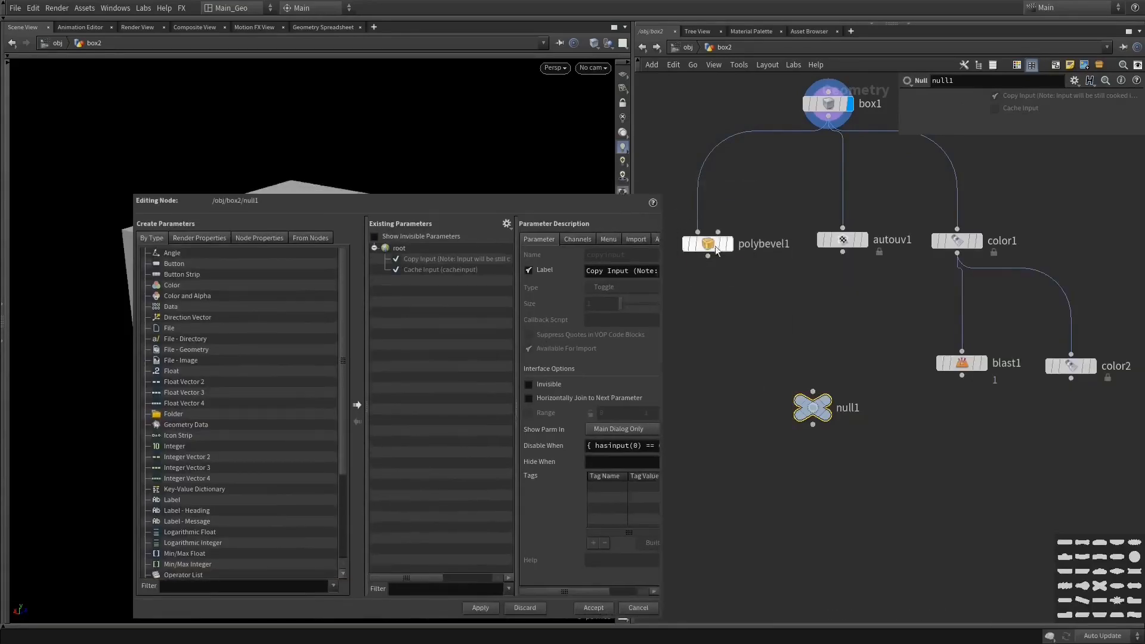
pyautogui.click(716, 249)
pyautogui.moveTo(969, 161); pyautogui.dragTo(397, 250)
pyautogui.click(428, 272)
pyautogui.keyDown('shift'); pyautogui.click(444, 260); pyautogui.keyUp('shift')
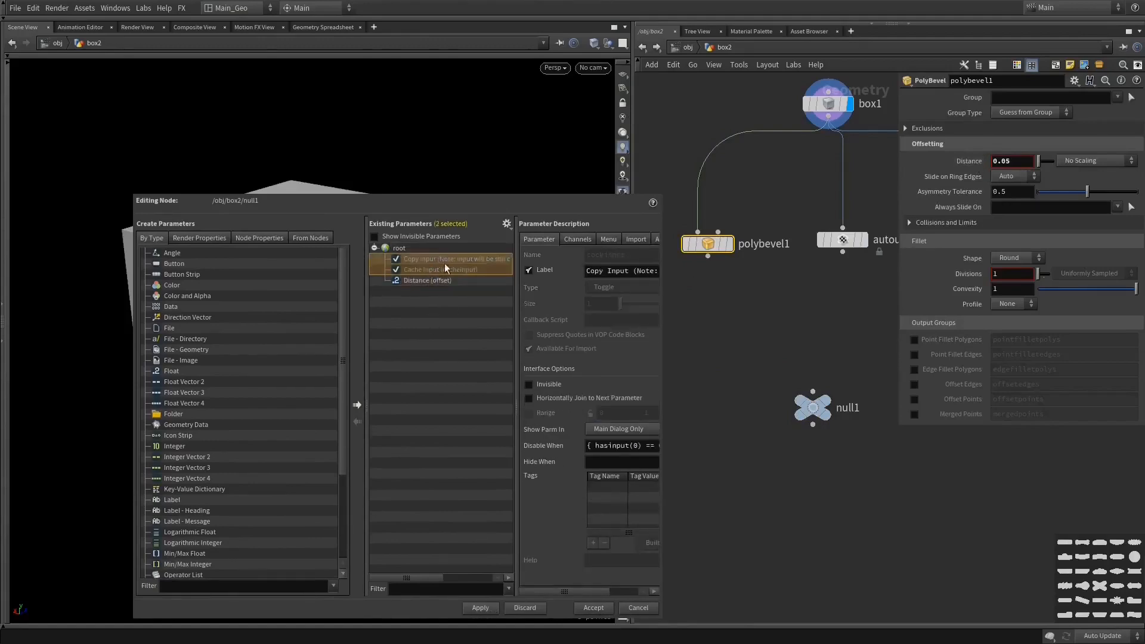
pyautogui.click(603, 606)
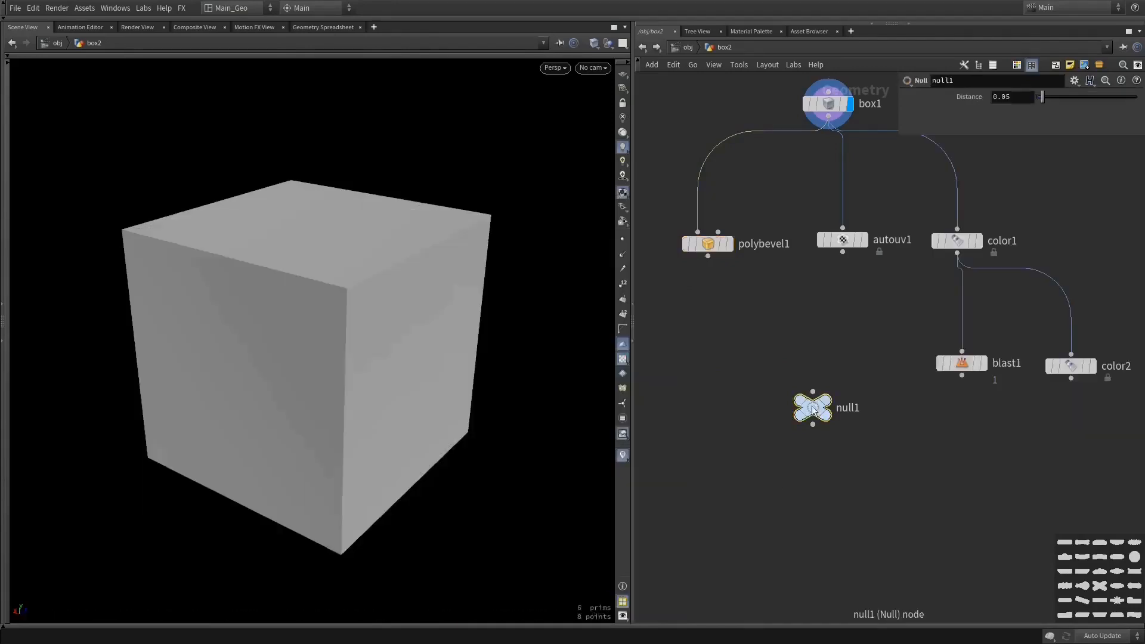
# - Display polybevel1 in the viewport and adjust the Distance parameter on null1
pyautogui.click(728, 243)
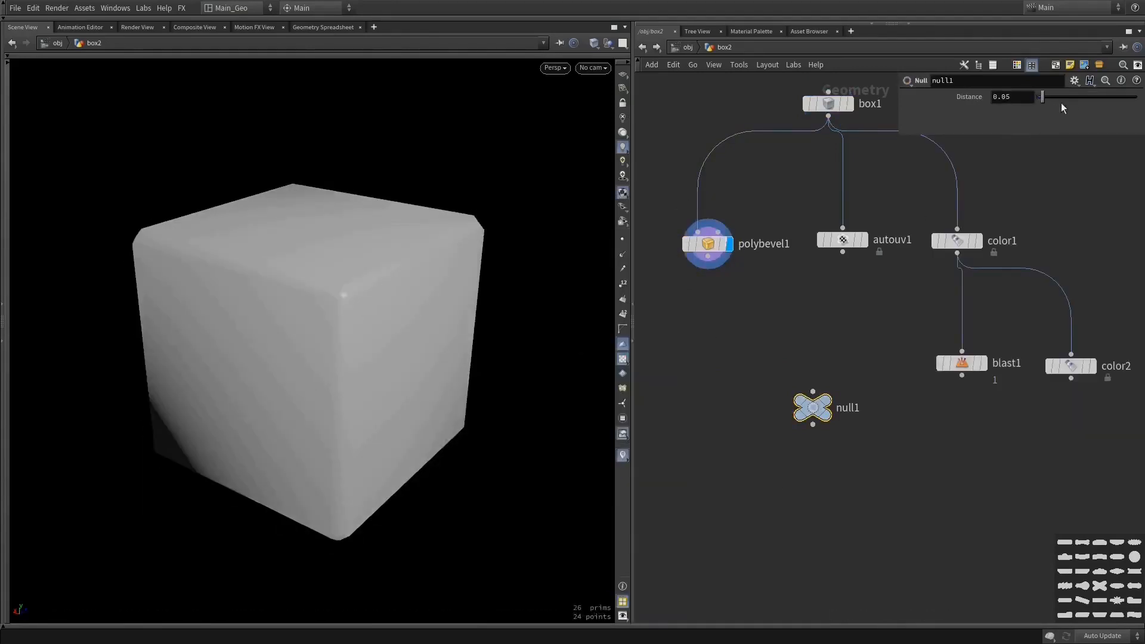
pyautogui.moveTo(1045, 97); pyautogui.dragTo(1043, 102)
pyautogui.moveTo(802, 286); pyautogui.dragTo(778, 280, button='middle')
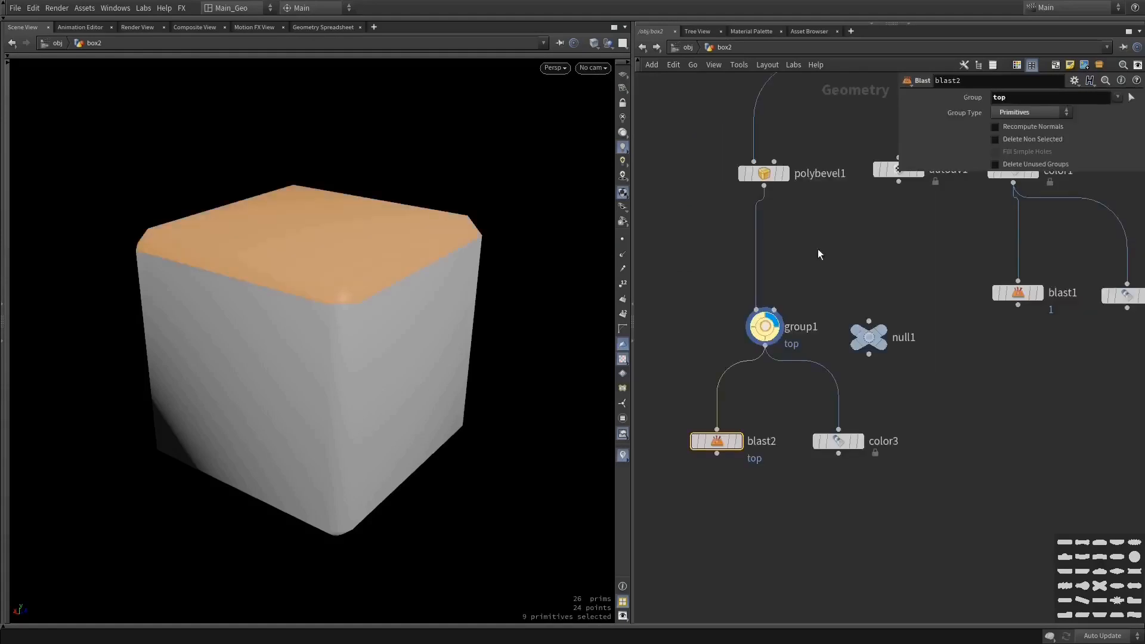
# - Examine the top primitive group in group1's node information and in the primitive data of the geometry spreadsheet
pyautogui.middleClick(768, 337)
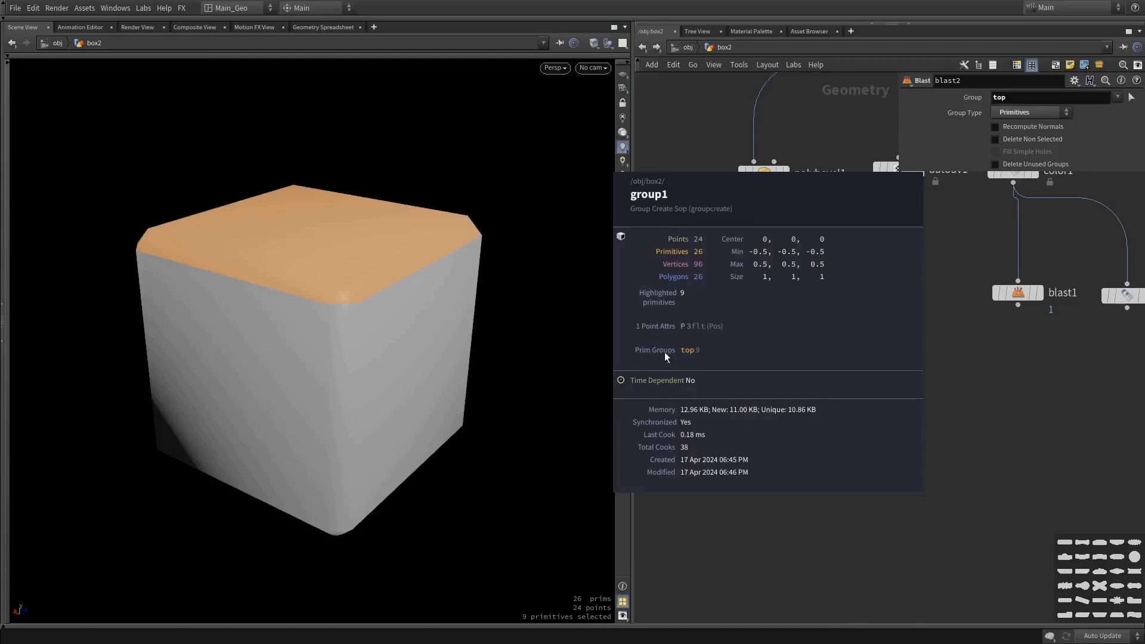
pyautogui.click(313, 28)
pyautogui.click(111, 62)
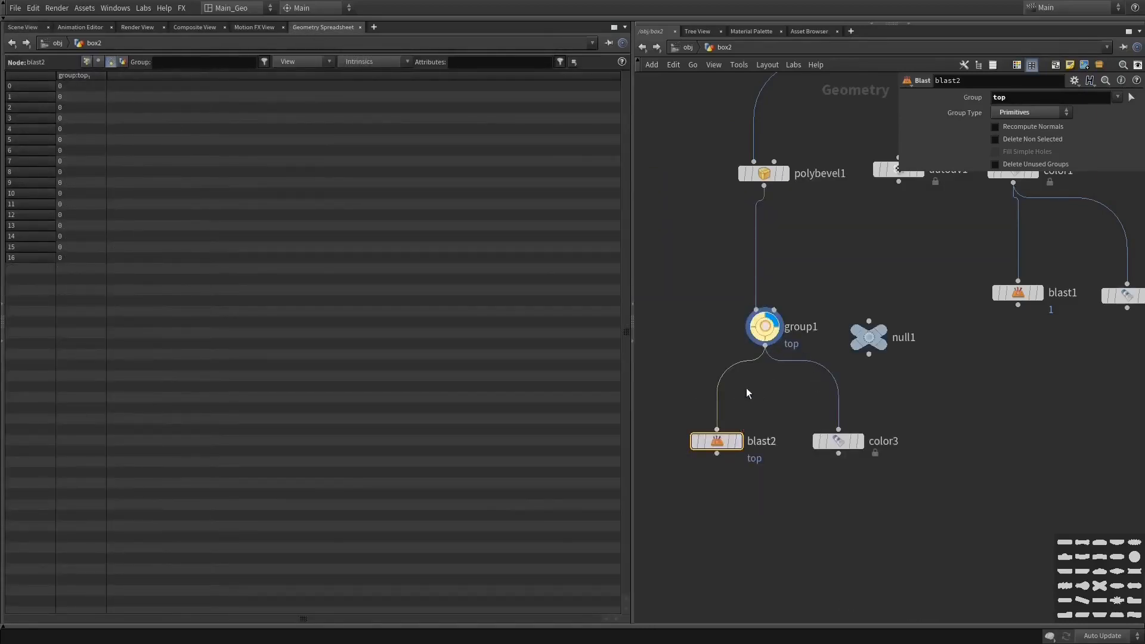
pyautogui.click(19, 28)
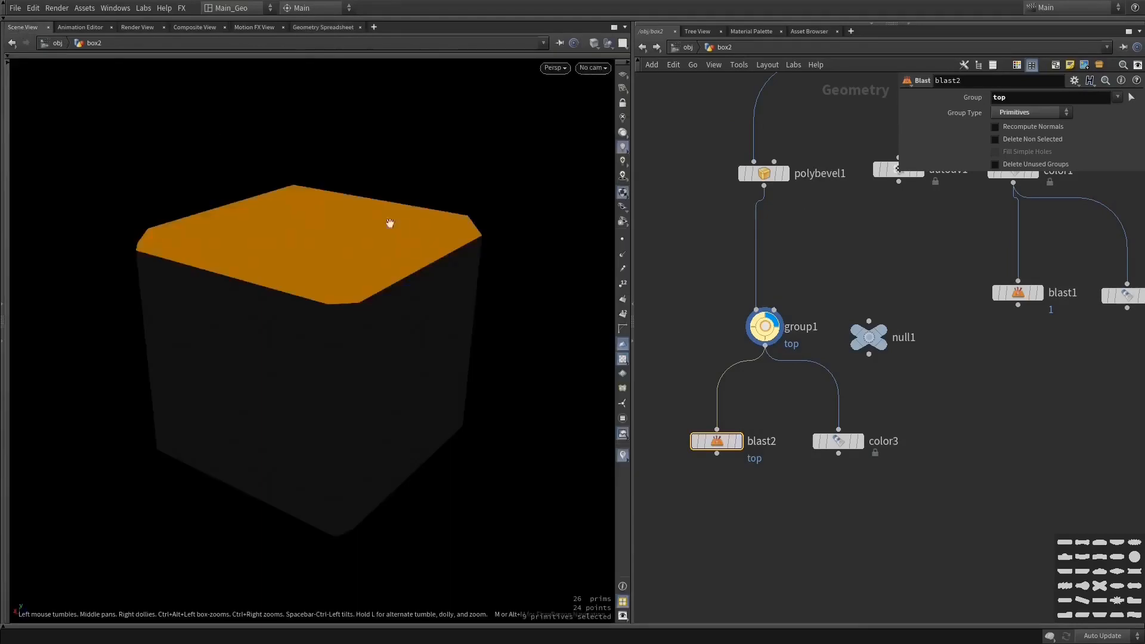
# - Compare the results of blast2, group1 and color3 on the top group by displaying each node in the viewport
pyautogui.click(738, 441)
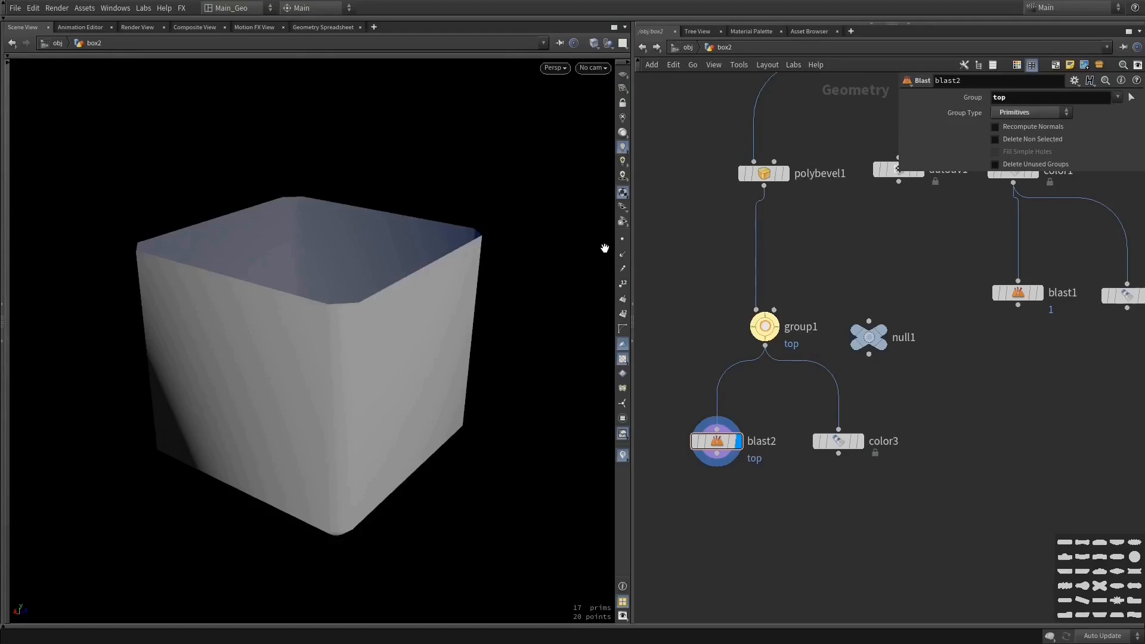
pyautogui.click(791, 302)
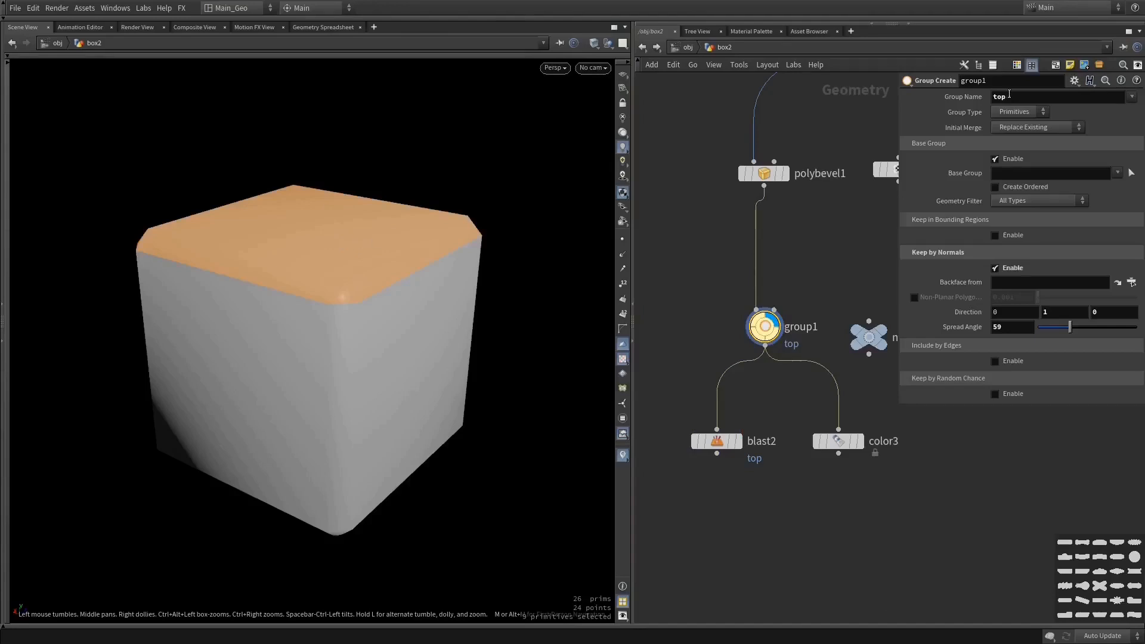
pyautogui.click(860, 441)
pyautogui.click(826, 446)
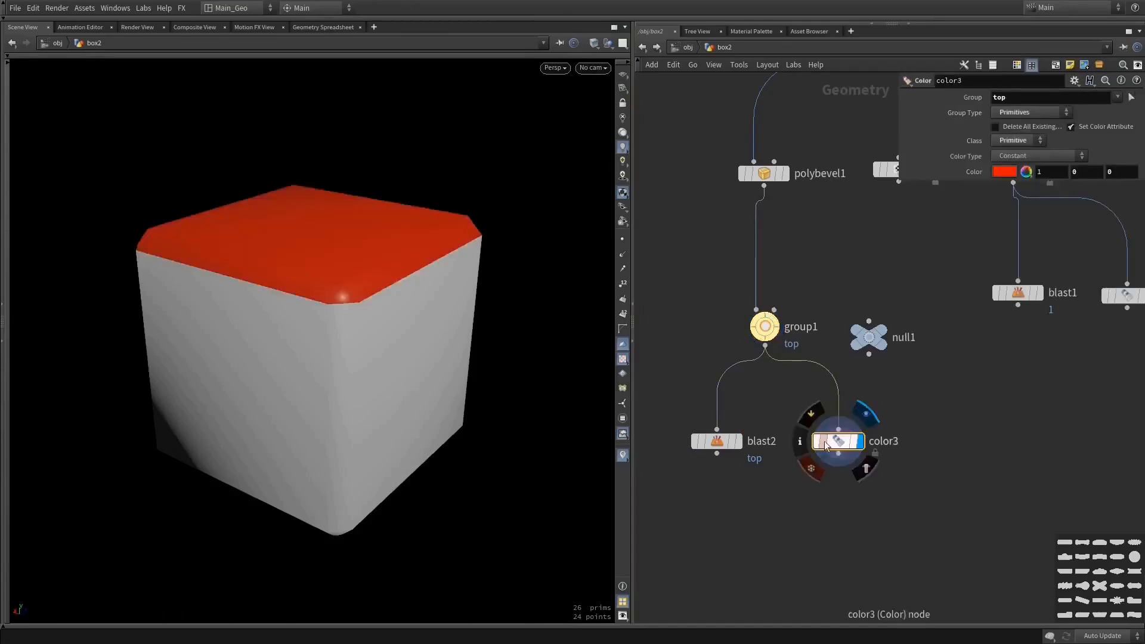
pyautogui.click(714, 441)
pyautogui.click(738, 441)
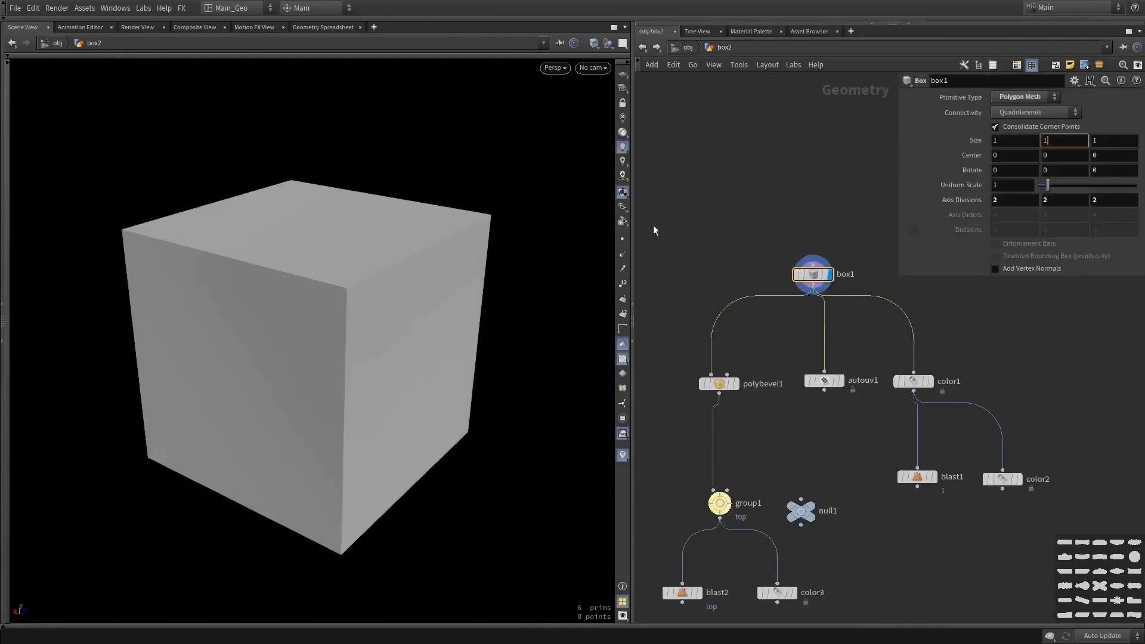
# - Show the reference grid and paste box1's Y size as a relative reference into its Y center
pyautogui.click(624, 75)
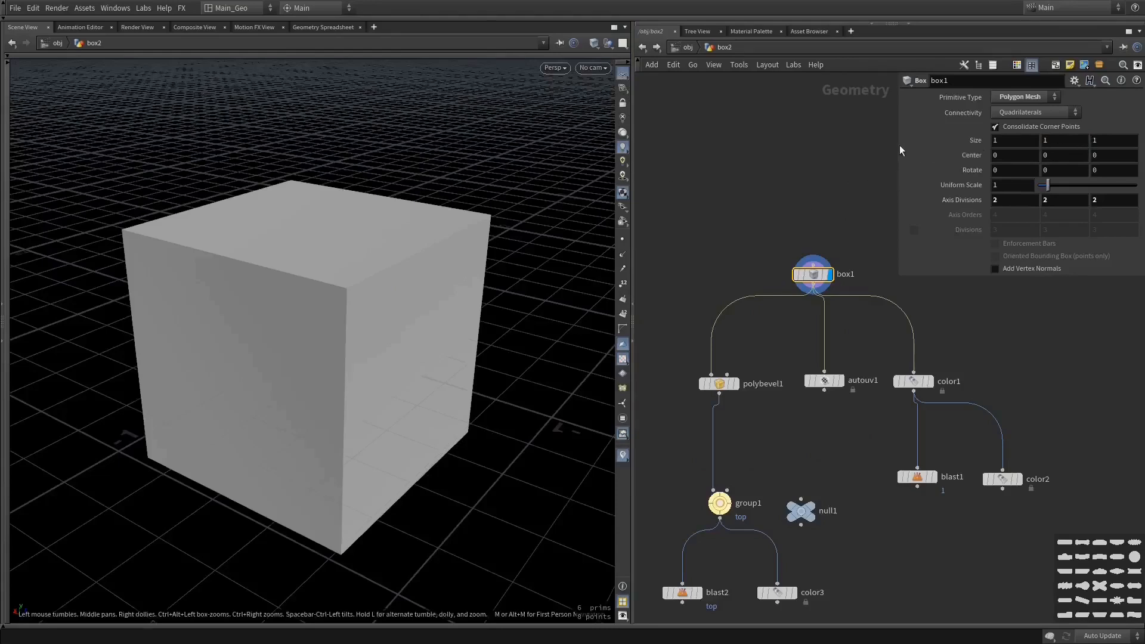
pyautogui.moveTo(899, 146); pyautogui.dragTo(877, 146)
pyautogui.click(1055, 140)
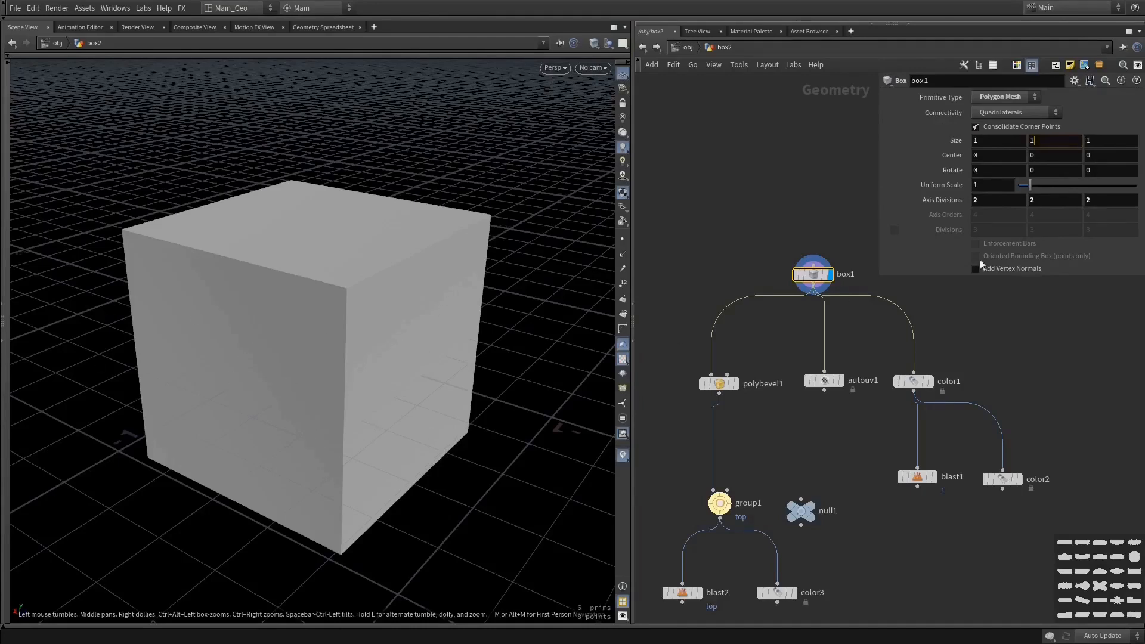
pyautogui.rightClick(1055, 140)
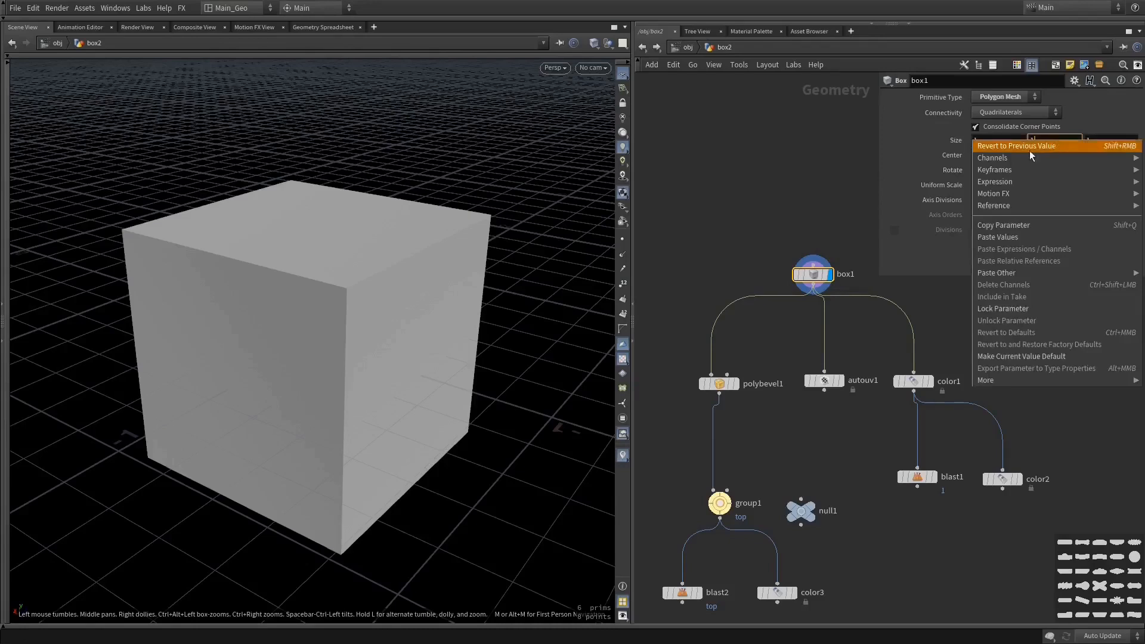
pyautogui.click(1023, 226)
pyautogui.rightClick(1044, 156)
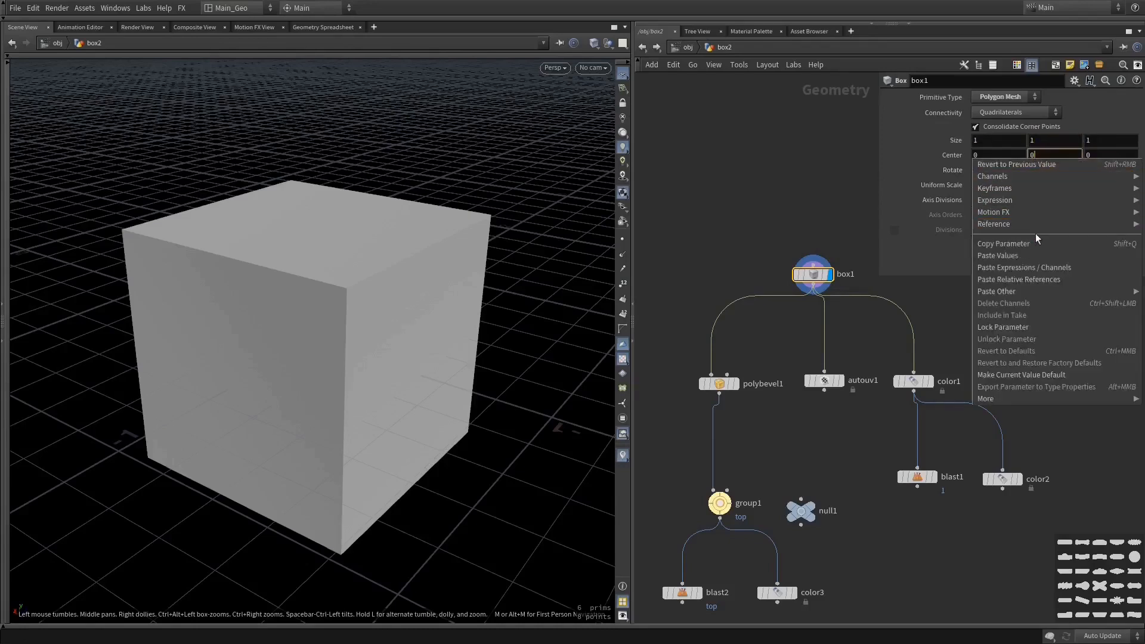
pyautogui.click(1034, 279)
# - Change box1's Y center expression to ch("sizey")/2 and check it against the Y size
pyautogui.click(1035, 156)
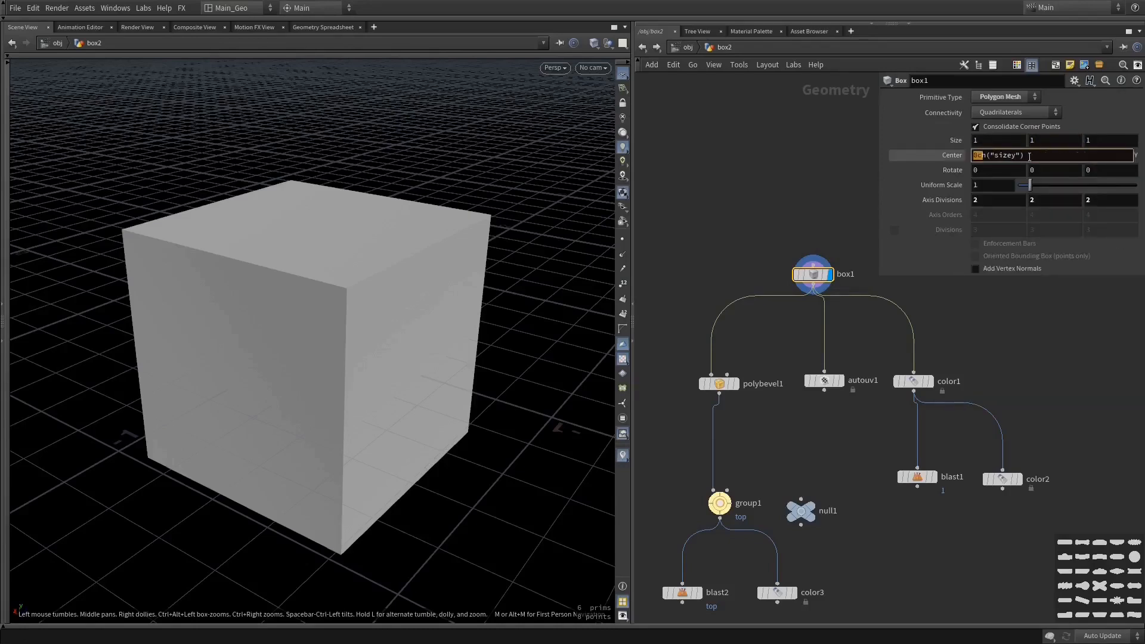
pyautogui.write('/2')
pyautogui.press('Return')
pyautogui.moveTo(390, 238); pyautogui.dragTo(430, 237)
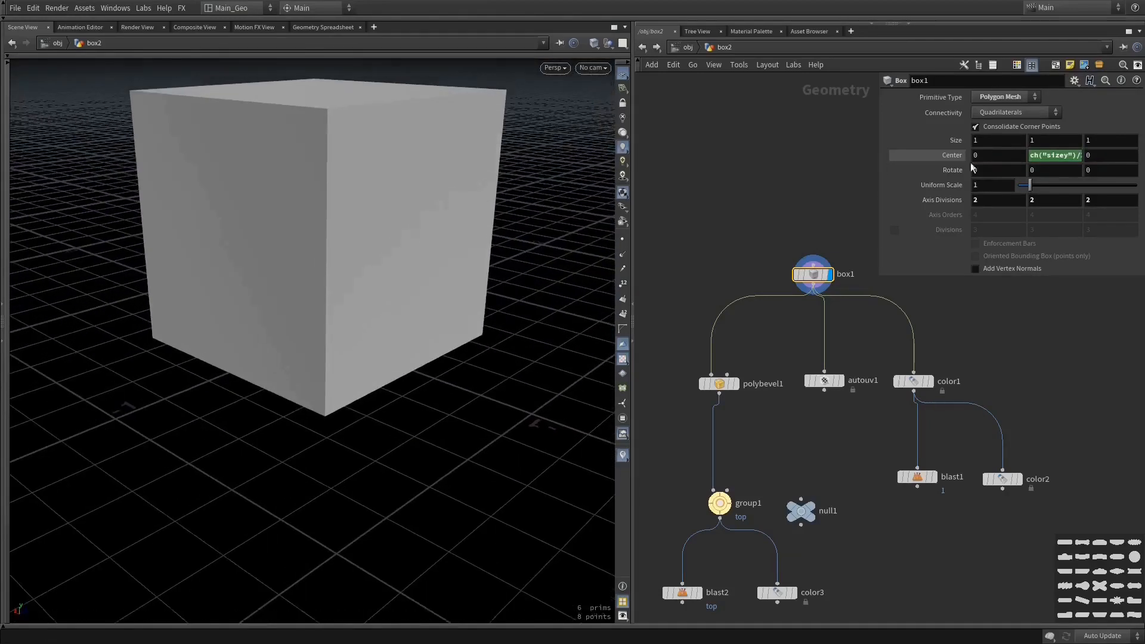
pyautogui.click(1048, 138)
pyautogui.click(1048, 155)
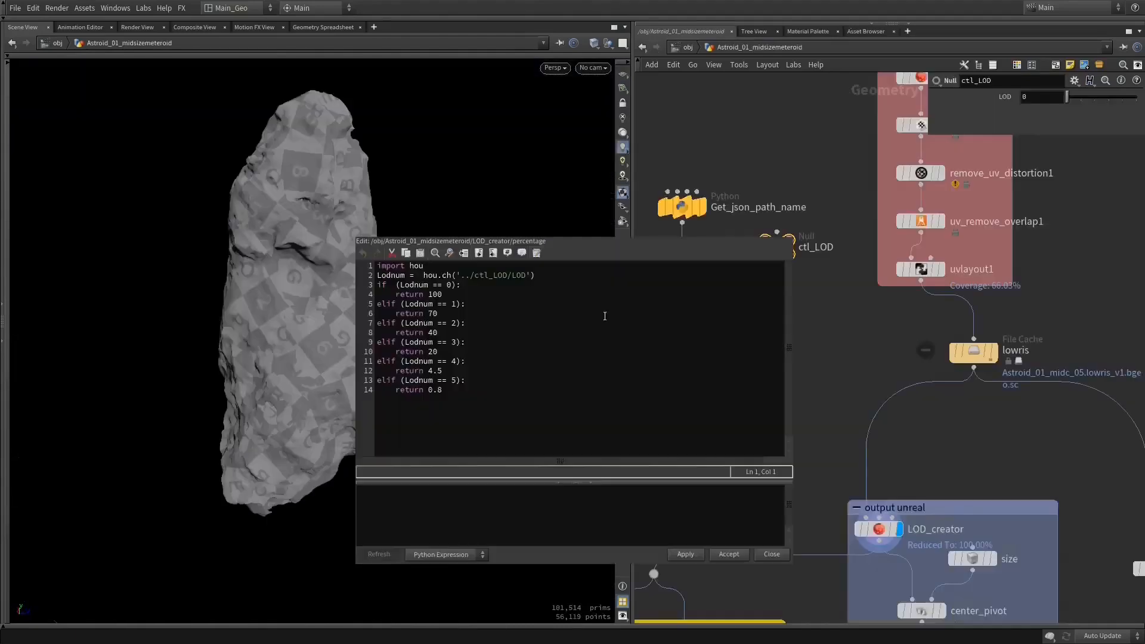
# - Examine the Python expression behind LOD_creator's Percent To Keep and raise the LOD on ctl_LOD toward its maximum
pyautogui.click(880, 528)
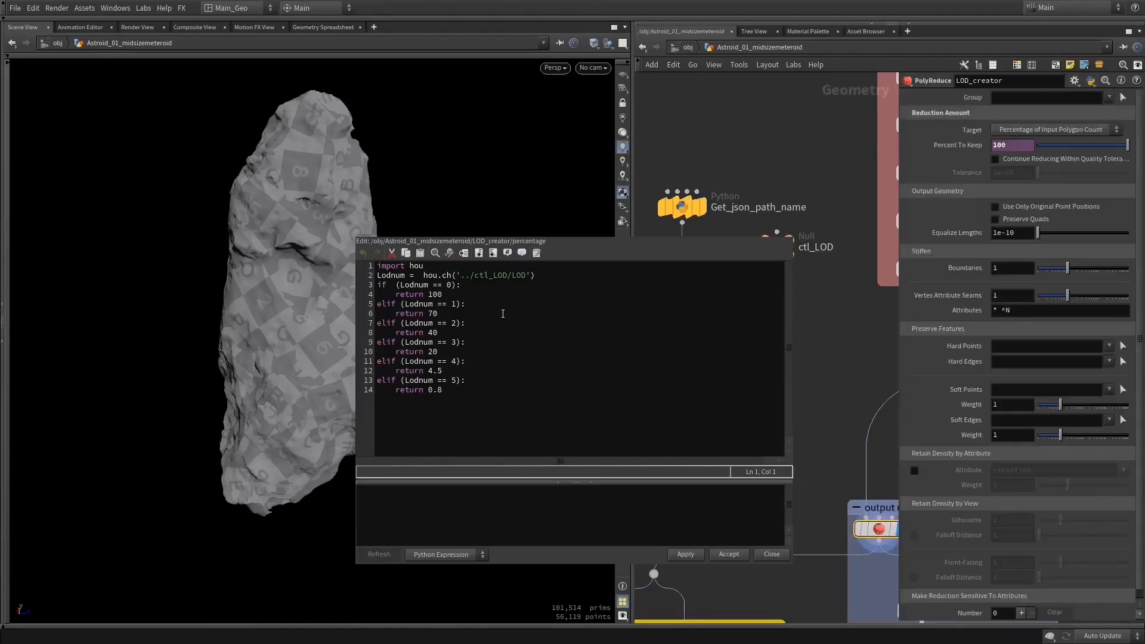
pyautogui.moveTo(456, 394); pyautogui.dragTo(410, 279)
pyautogui.click(1091, 79)
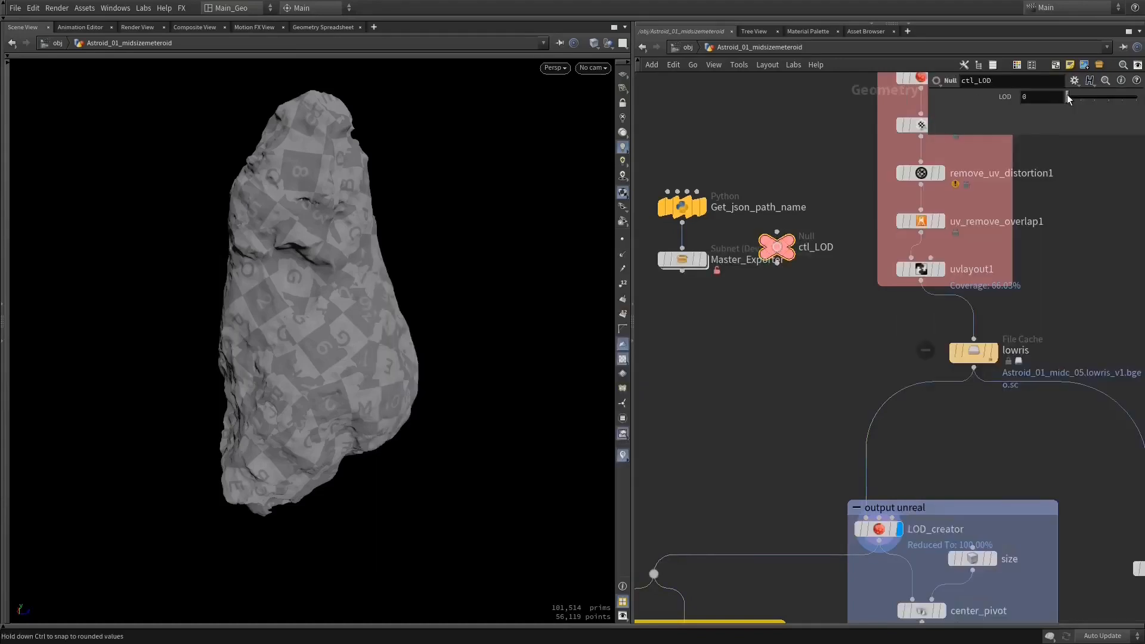
pyautogui.moveTo(1068, 99); pyautogui.dragTo(1134, 98)
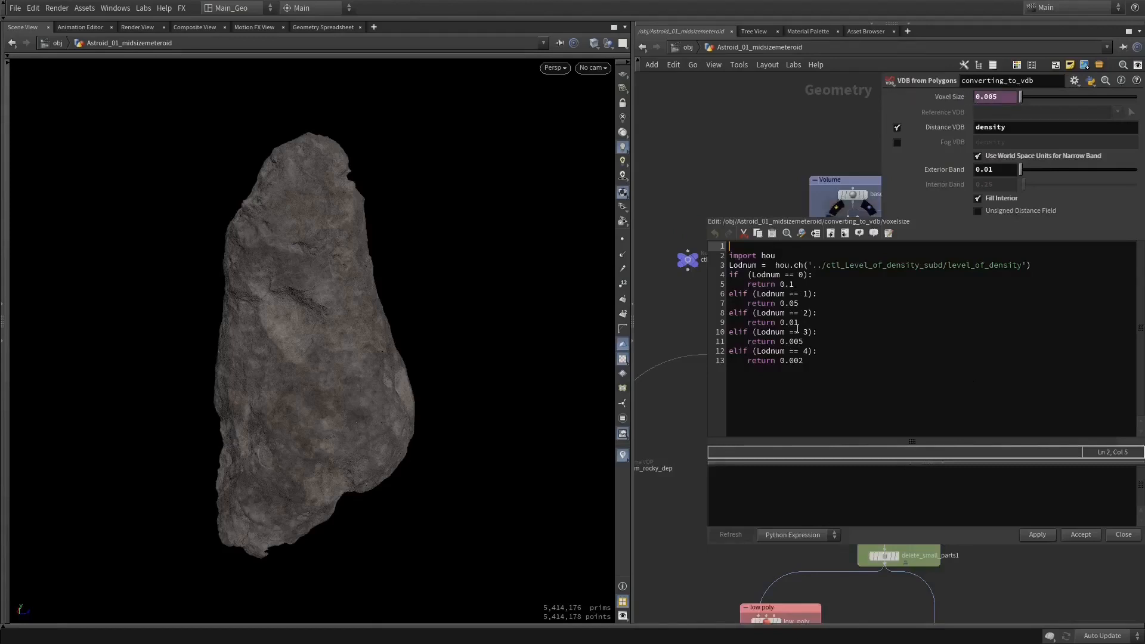
# - Examine the level 4 branch of the Python expression that sets converting_to_vdb's voxel size
pyautogui.moveTo(805, 361); pyautogui.dragTo(729, 352)
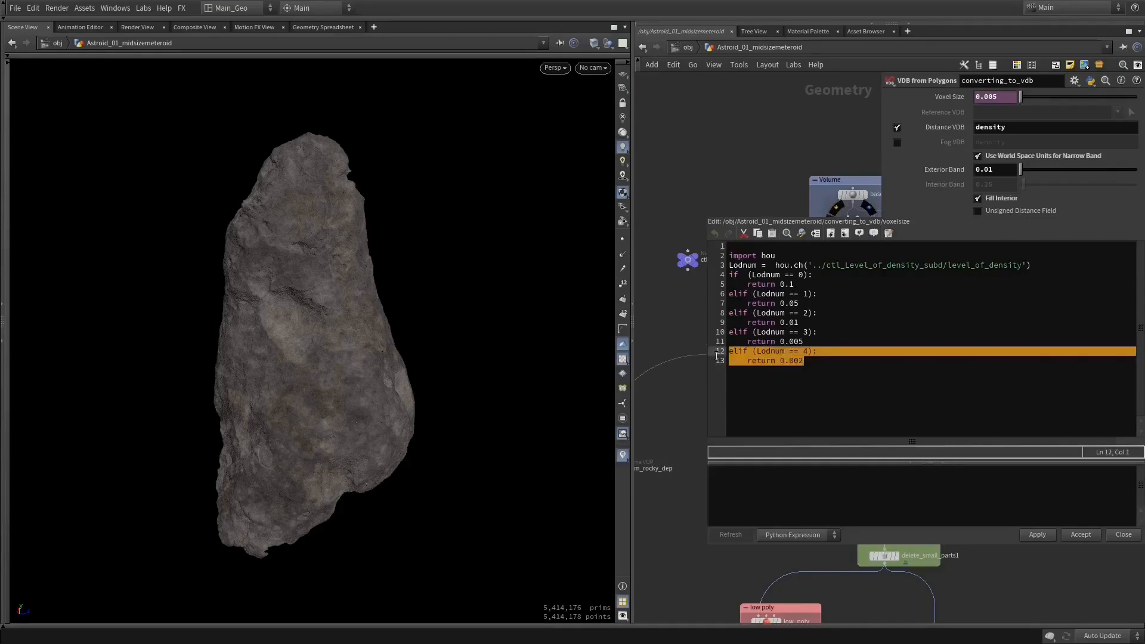
pyautogui.click(804, 285)
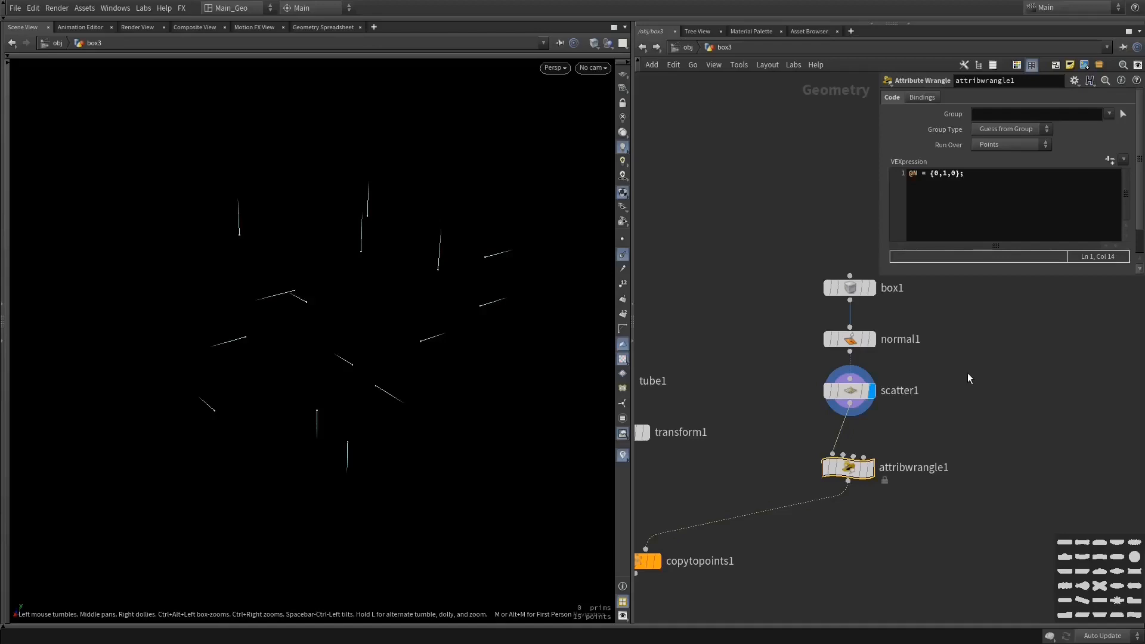
# - Display attribwrangle1 to compare its point normals with scatter1's, and highlight its @N = {0,1,0}; expression
pyautogui.moveTo(769, 412); pyautogui.dragTo(800, 362, button='middle')
pyautogui.moveTo(514, 312); pyautogui.dragTo(420, 347)
pyautogui.moveTo(894, 425)
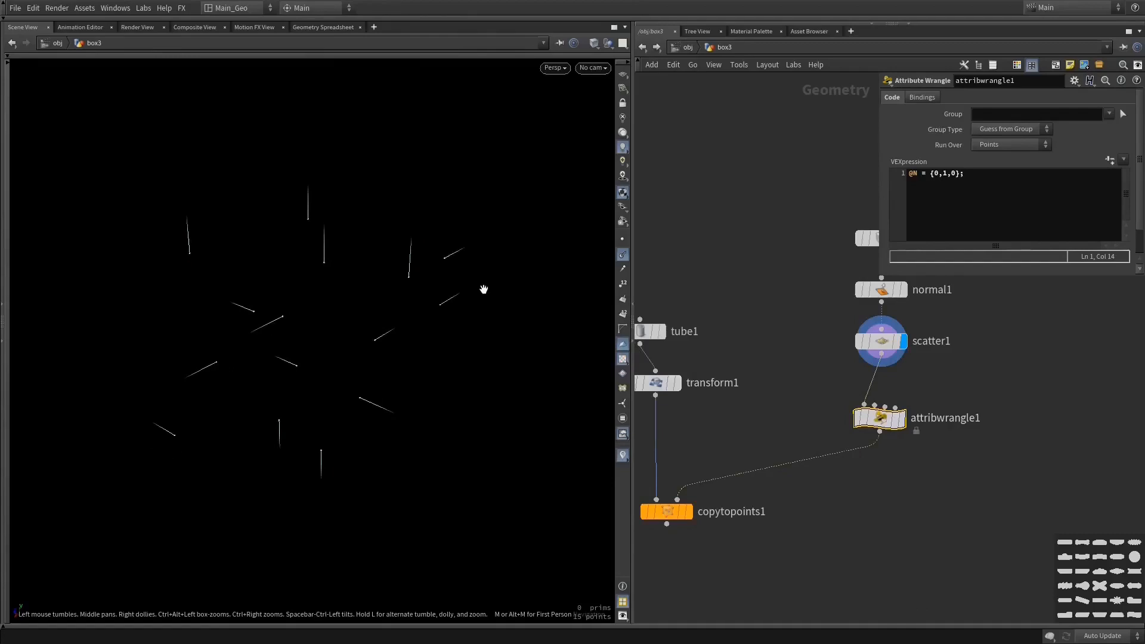
pyautogui.click(899, 419)
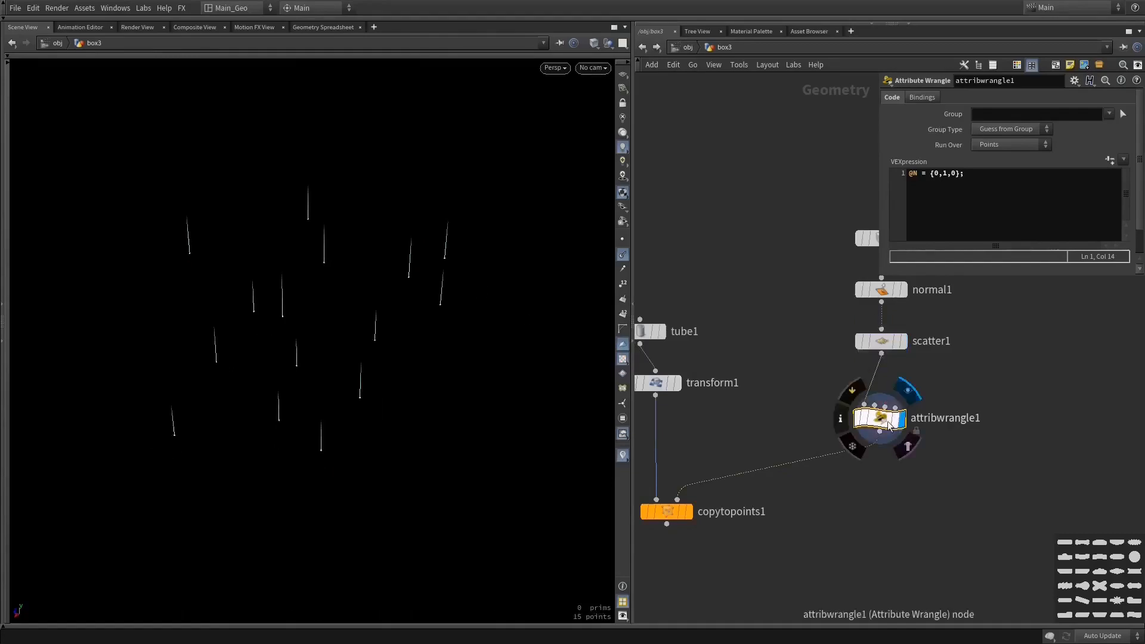
pyautogui.moveTo(972, 173); pyautogui.dragTo(825, 178)
# - Inspect the tubes copied around the box by copytopoints1 and turn off the bypass on attribwrangle1
pyautogui.moveTo(513, 230); pyautogui.dragTo(438, 241)
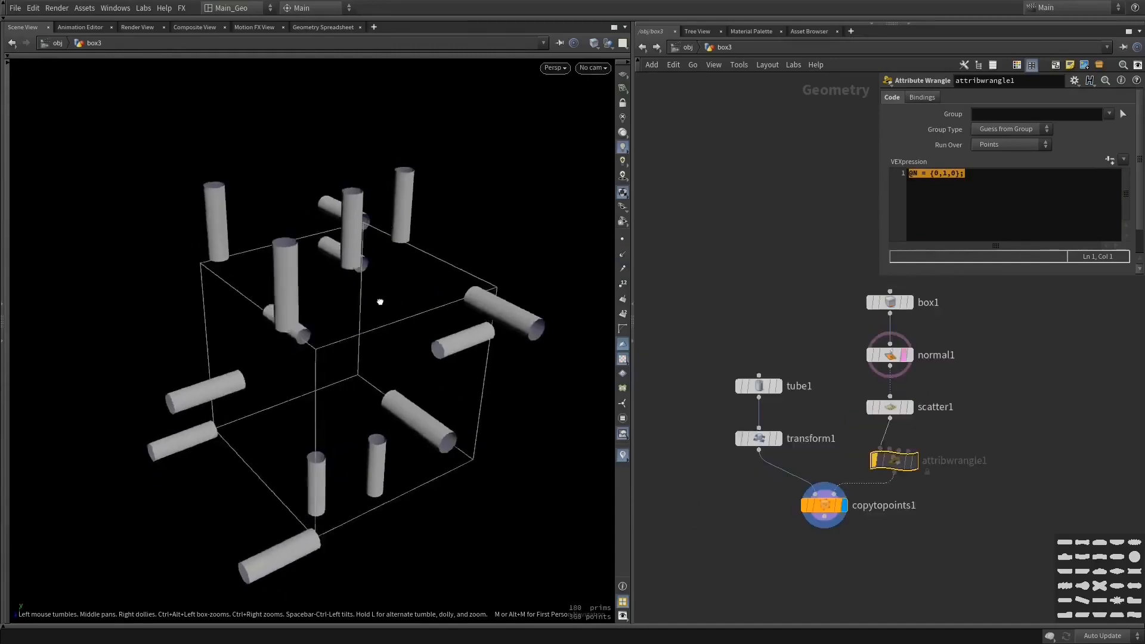
pyautogui.click(873, 463)
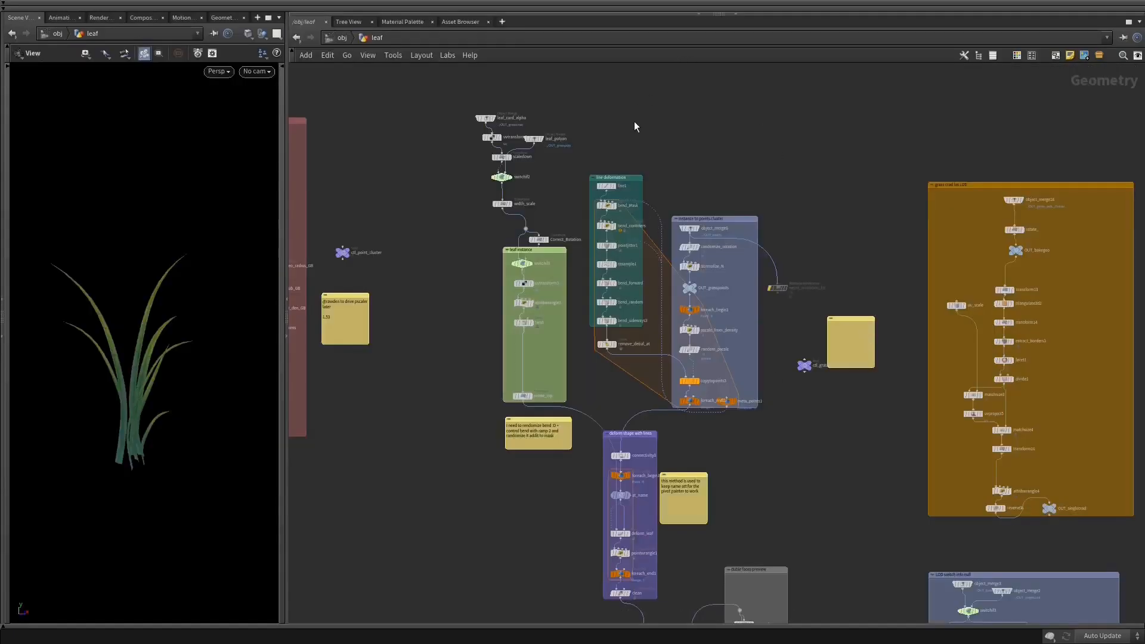
# - Look over the whole leaf geometry network and inspect the grass clump from another angle in a maximized scene view
pyautogui.press('h')
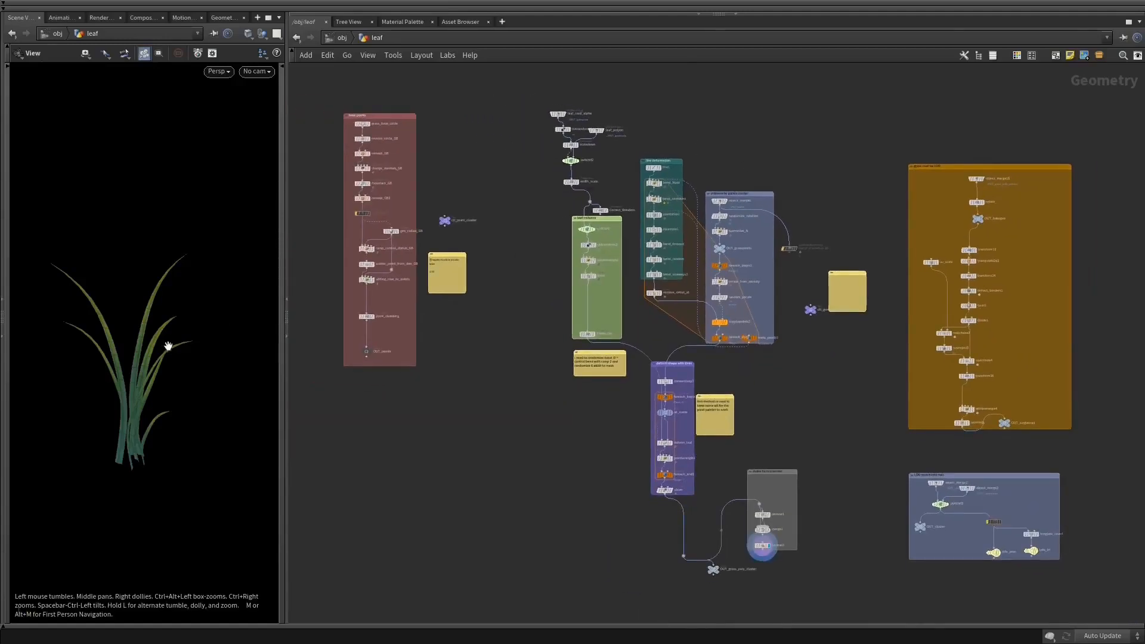
pyautogui.moveTo(803, 331); pyautogui.dragTo(717, 404, button='middle')
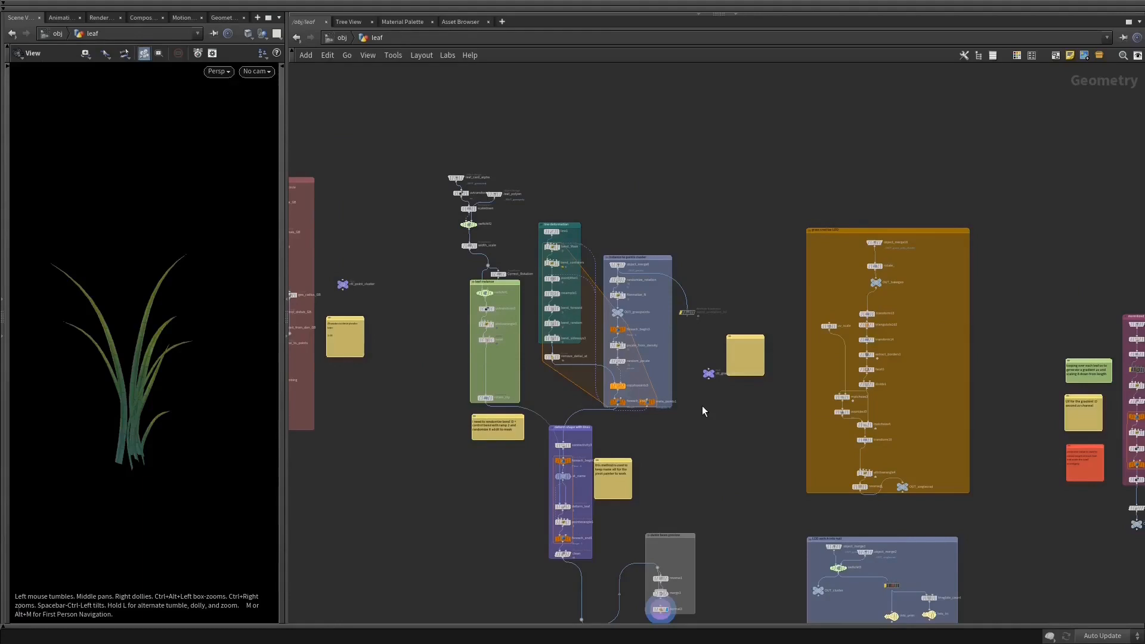
pyautogui.hotkey('ctrl', 'b')
pyautogui.moveTo(705, 432); pyautogui.dragTo(755, 416)
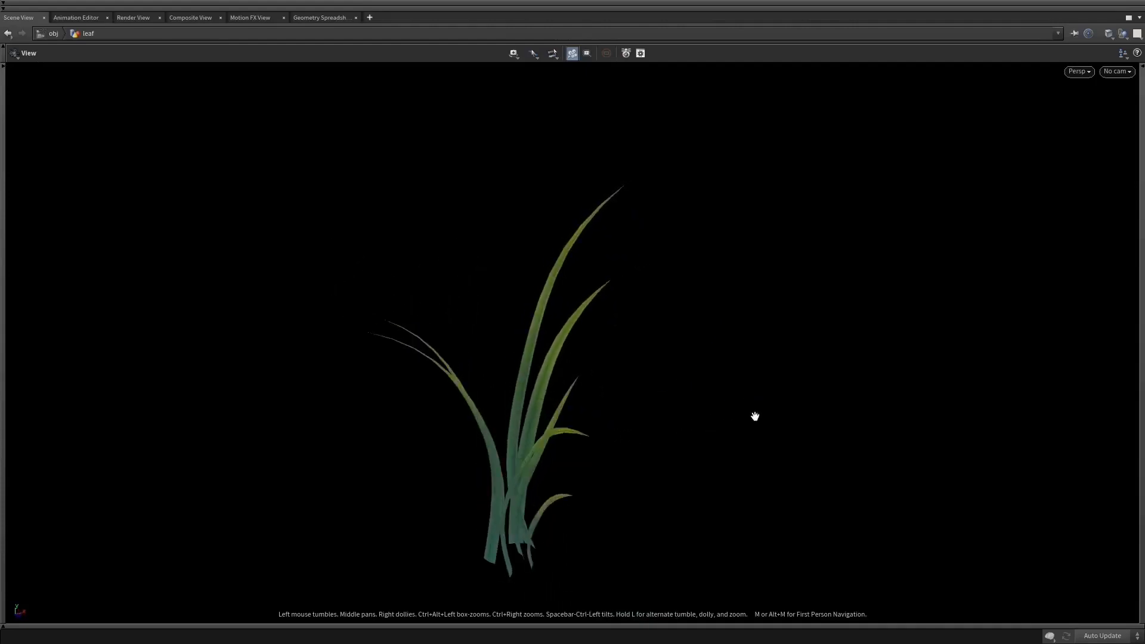